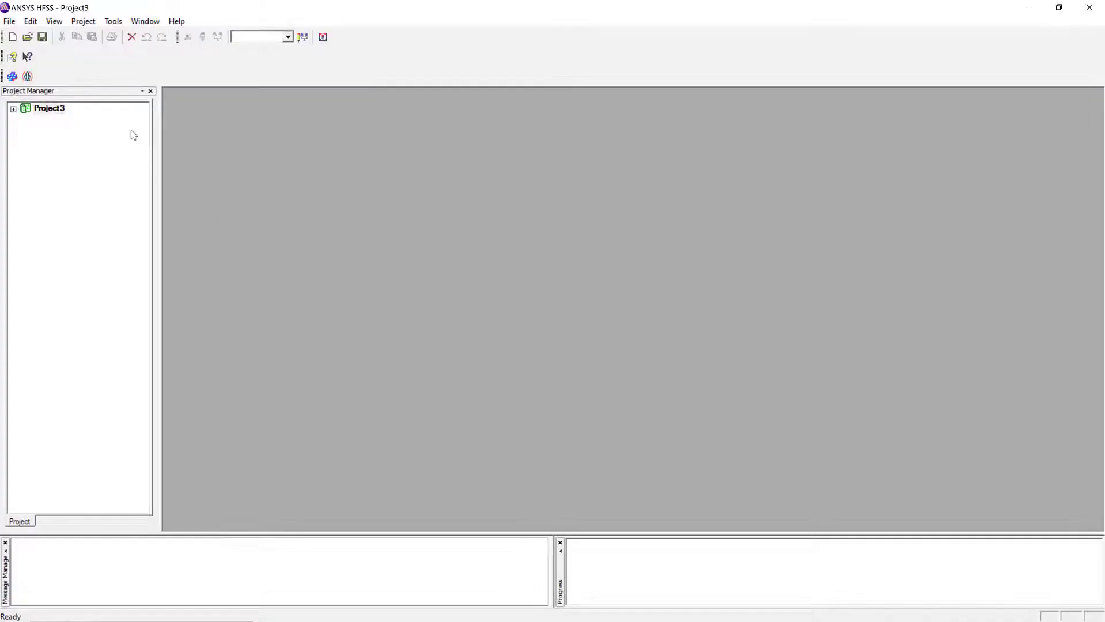
Step: Save the project to the Desktop as Probe_Feed_Patch_Antenna
{"action": "left_click", "coordinate": [13, 22]}
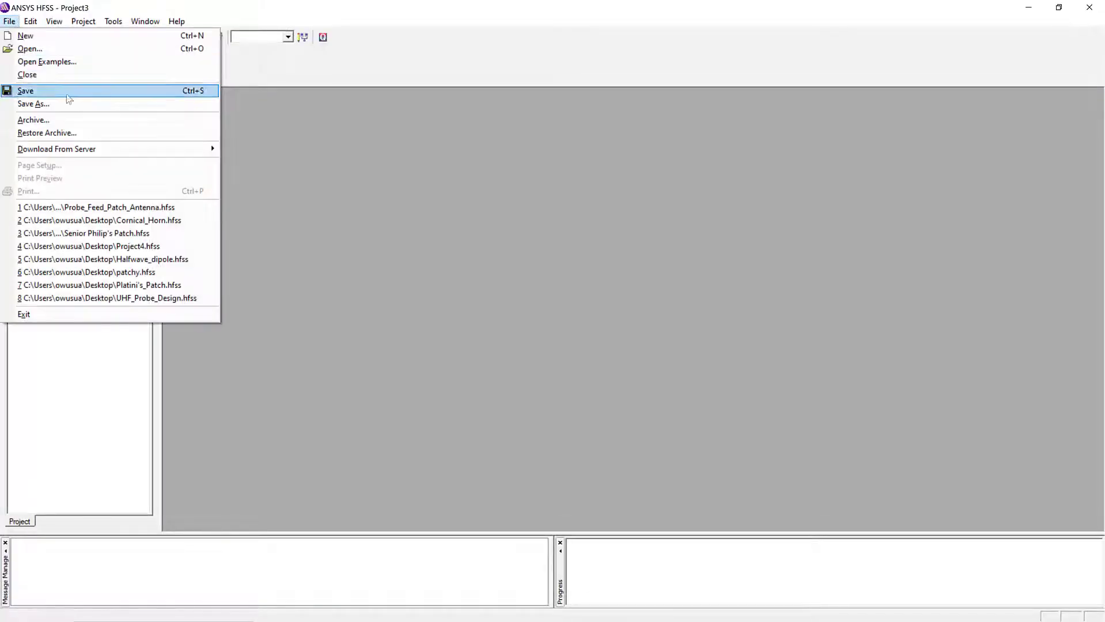
{"action": "left_click", "coordinate": [69, 103]}
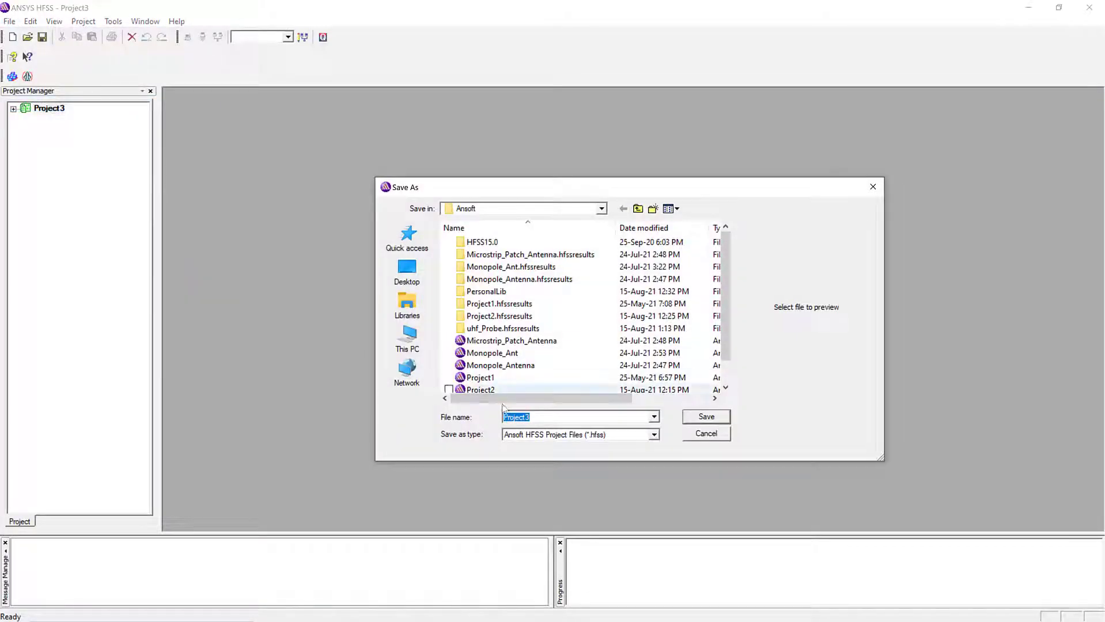
{"action": "key", "text": "BackSpace"}
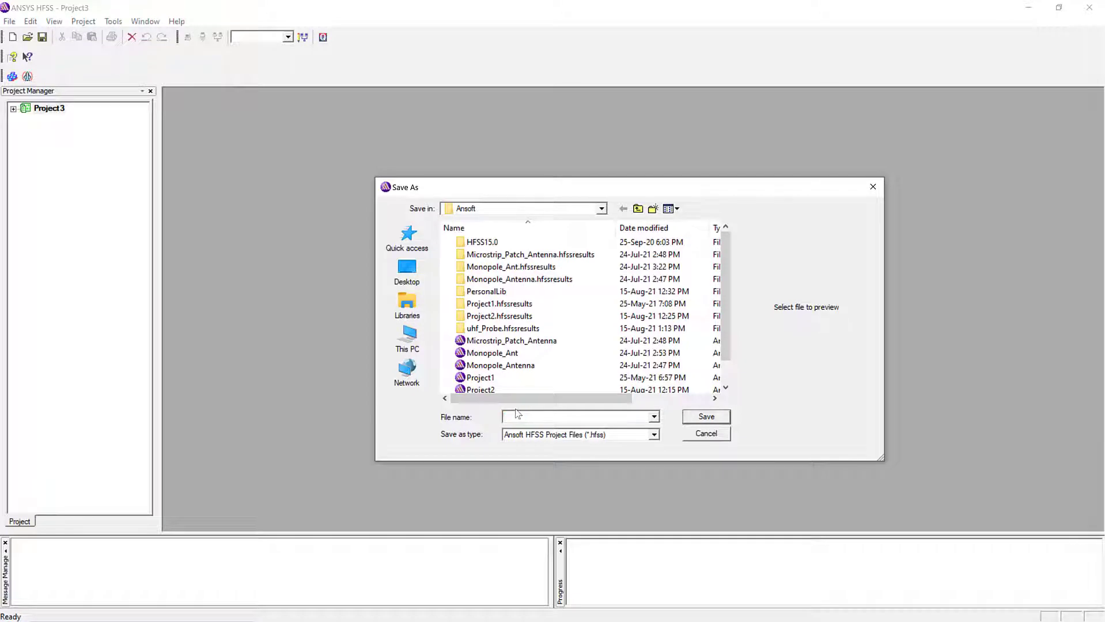
{"action": "type", "text": "Probe_Feed_Patch_Antenna"}
{"action": "left_click", "coordinate": [407, 274]}
{"action": "left_click", "coordinate": [725, 419]}
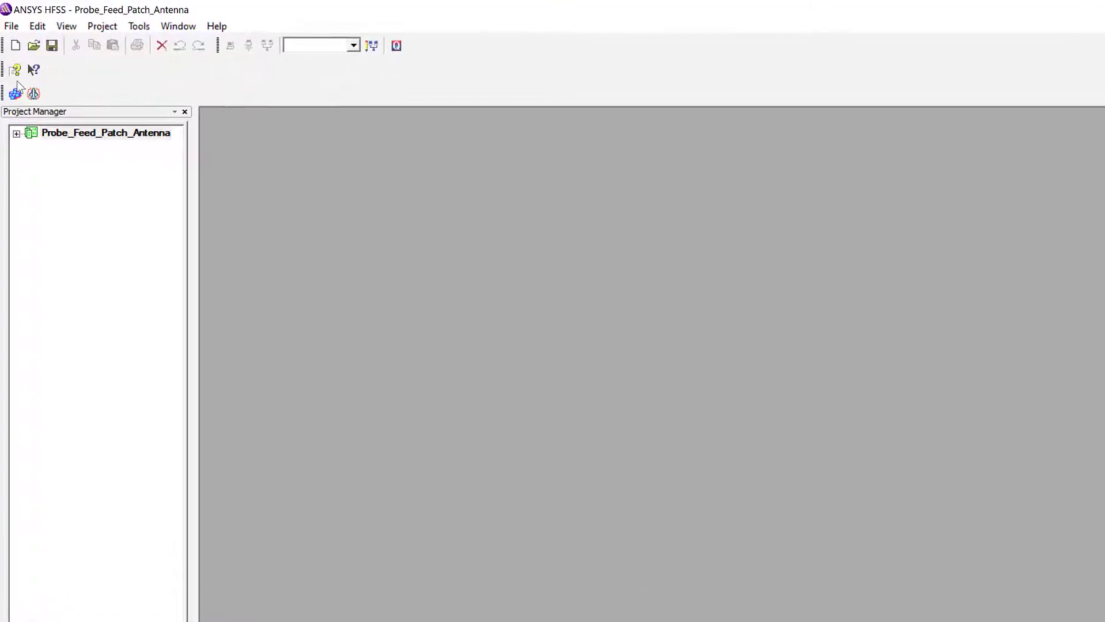
Step: Insert a new HFSS design and accept the HFSS options with data-input wizards and boundary duplication with geometry enabled
{"action": "left_click", "coordinate": [15, 93]}
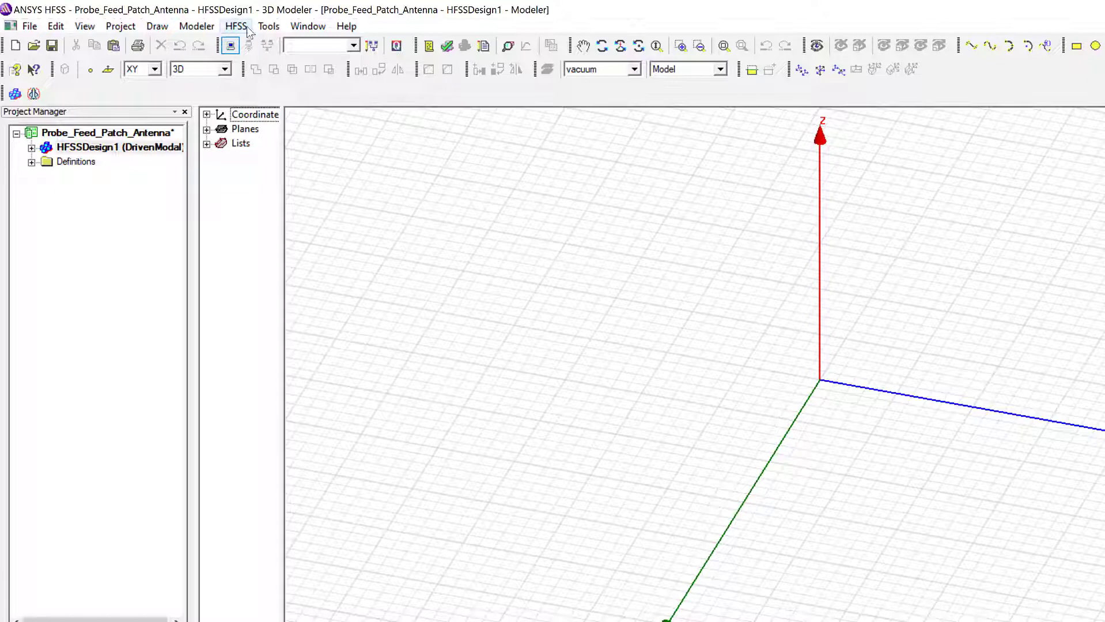
{"action": "left_click", "coordinate": [268, 27]}
{"action": "mouse_move", "coordinate": [387, 192]}
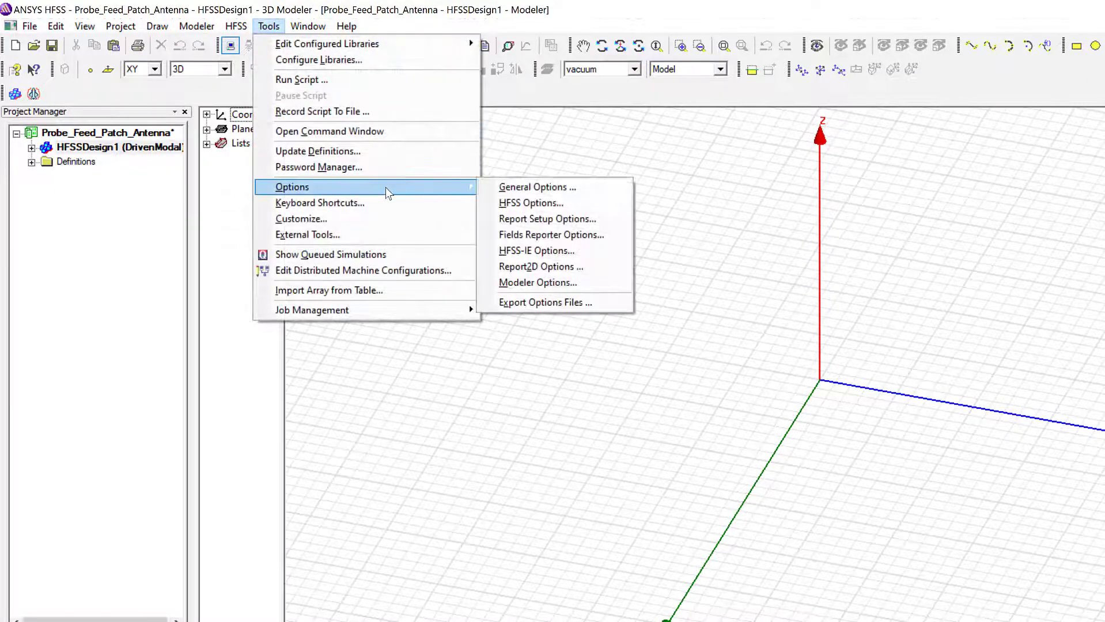
{"action": "left_click", "coordinate": [537, 212]}
{"action": "left_click", "coordinate": [389, 262]}
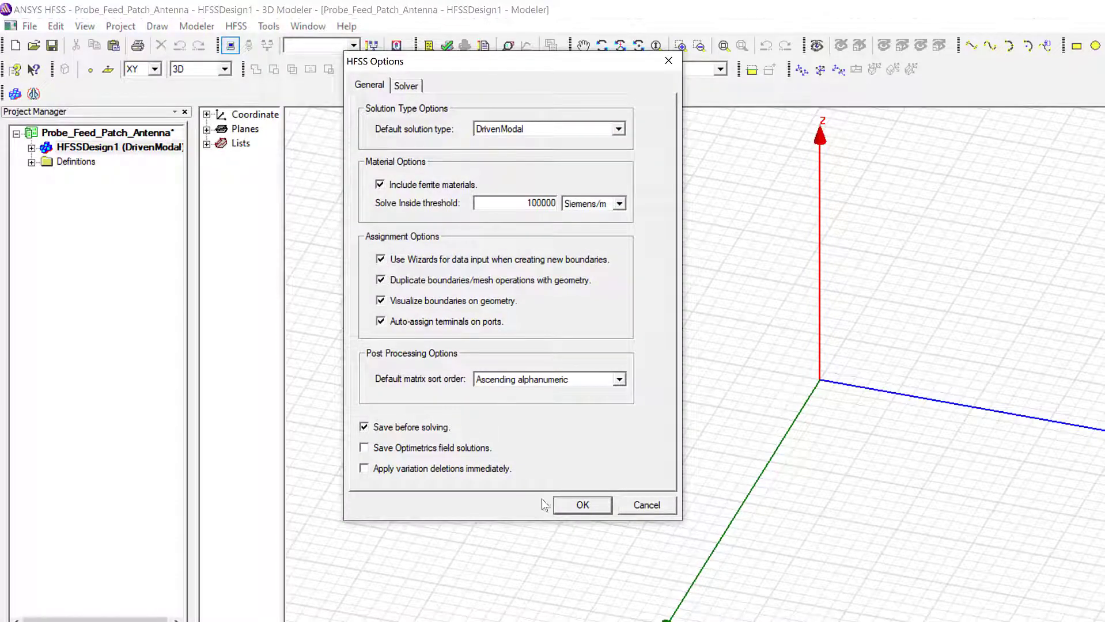
{"action": "left_click", "coordinate": [582, 506]}
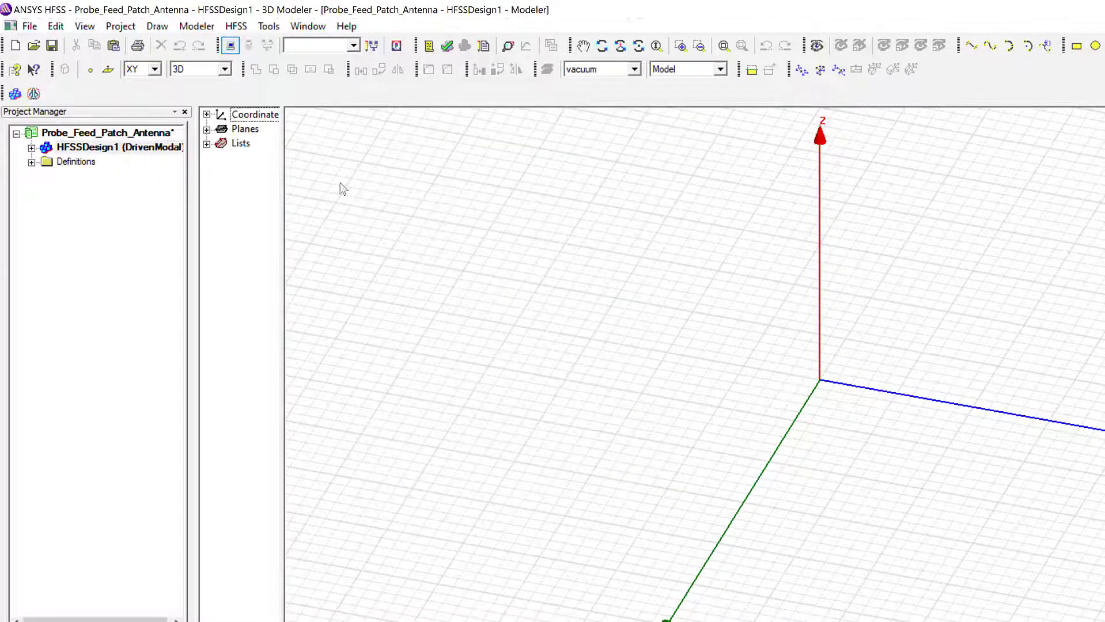
Step: Enable editing the properties of new primitives in the modeler's drawing options
{"action": "left_click", "coordinate": [269, 26]}
{"action": "mouse_move", "coordinate": [458, 188]}
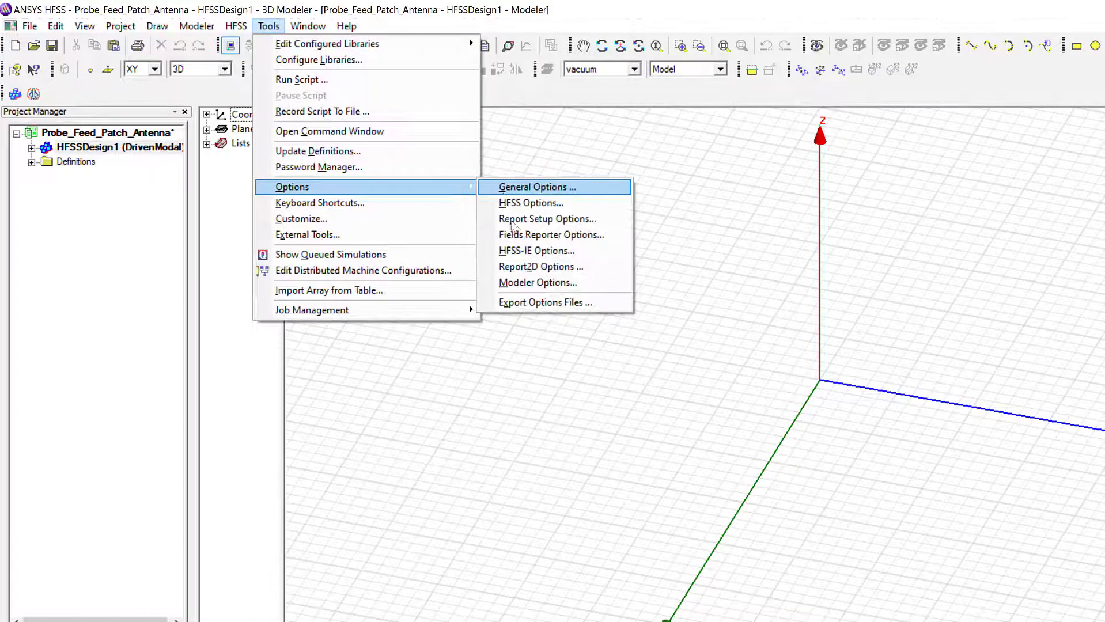
{"action": "left_click", "coordinate": [538, 288]}
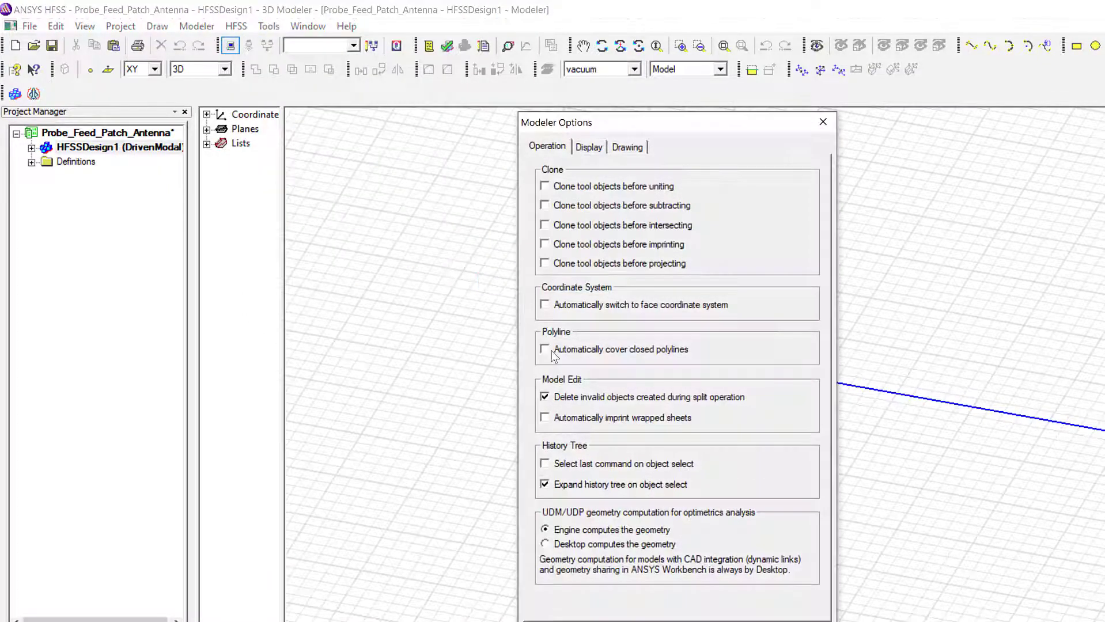
{"action": "left_click", "coordinate": [622, 149]}
{"action": "left_click", "coordinate": [541, 457]}
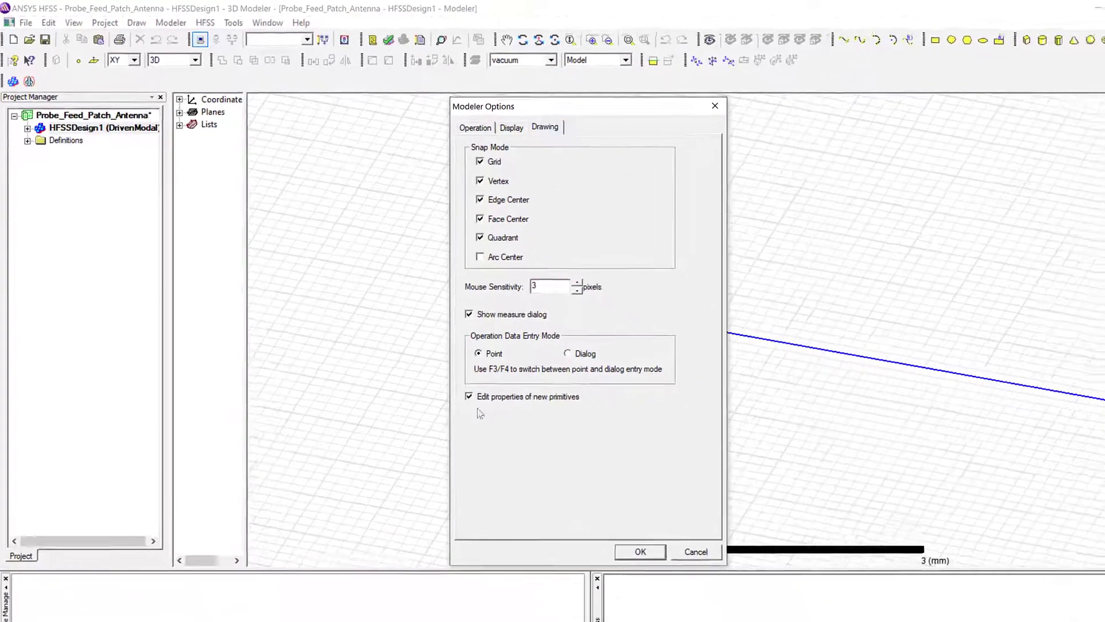
{"action": "left_click", "coordinate": [623, 538]}
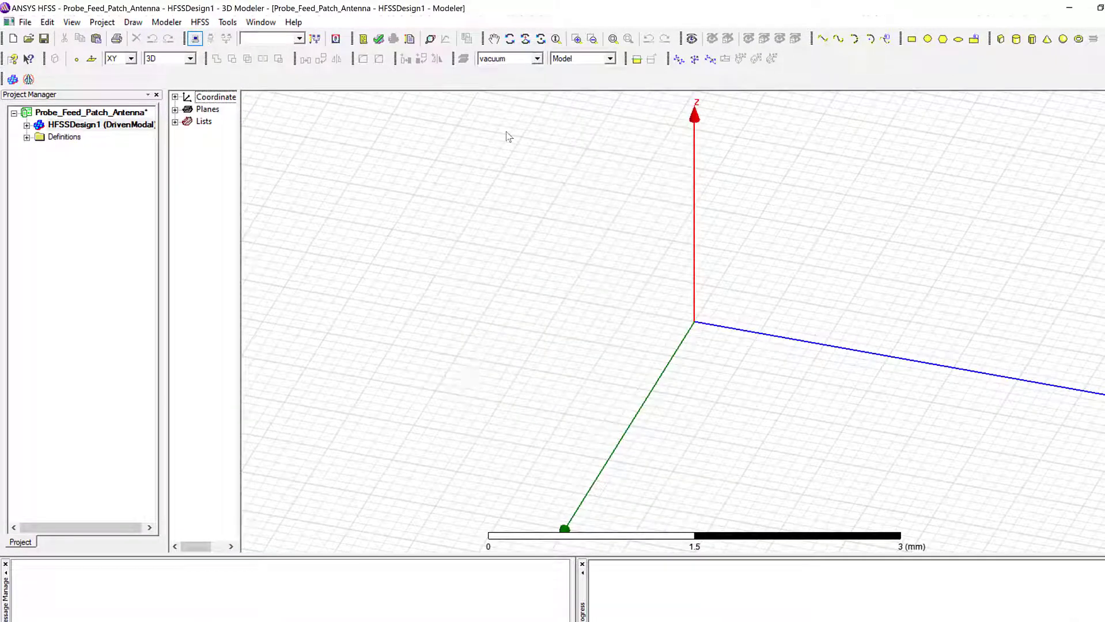
Step: Set the model units to cm
{"action": "left_click", "coordinate": [166, 22]}
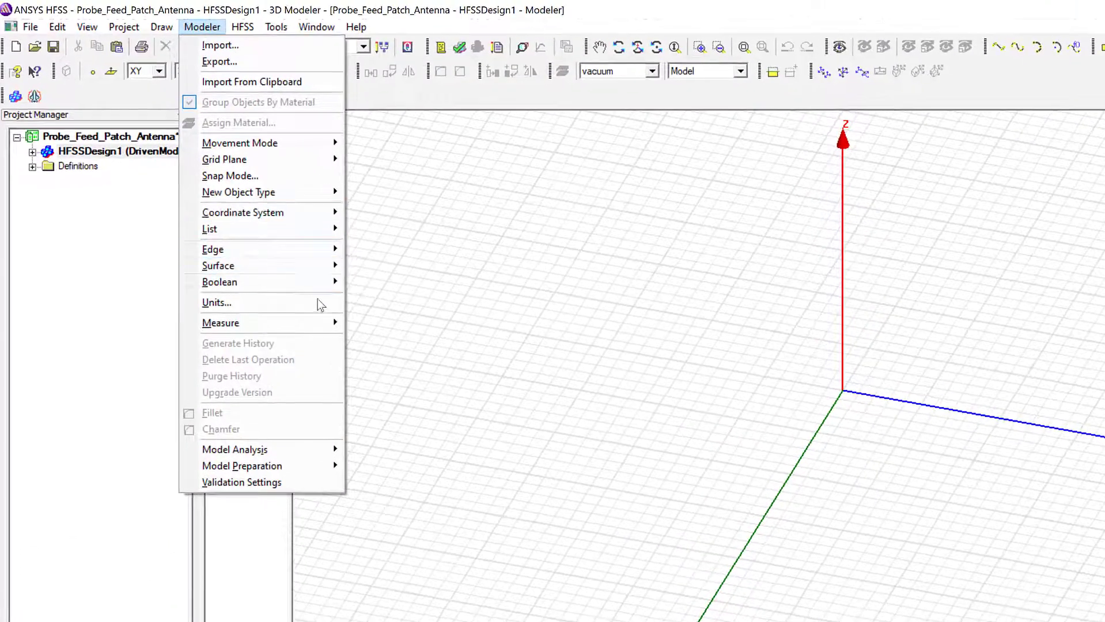
{"action": "left_click", "coordinate": [321, 305]}
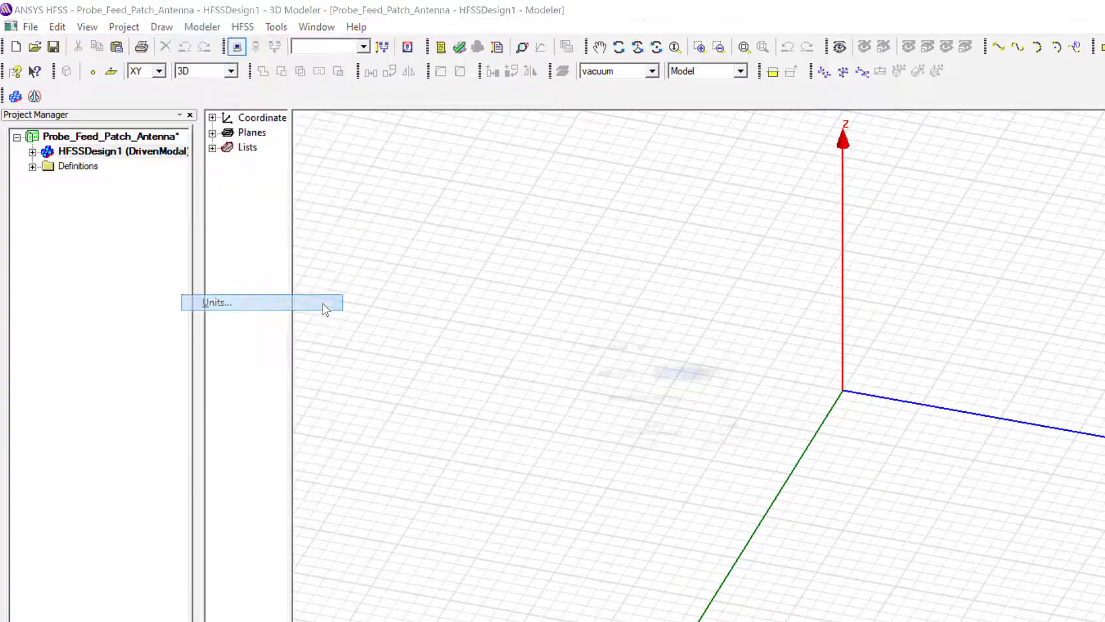
{"action": "left_click", "coordinate": [723, 375]}
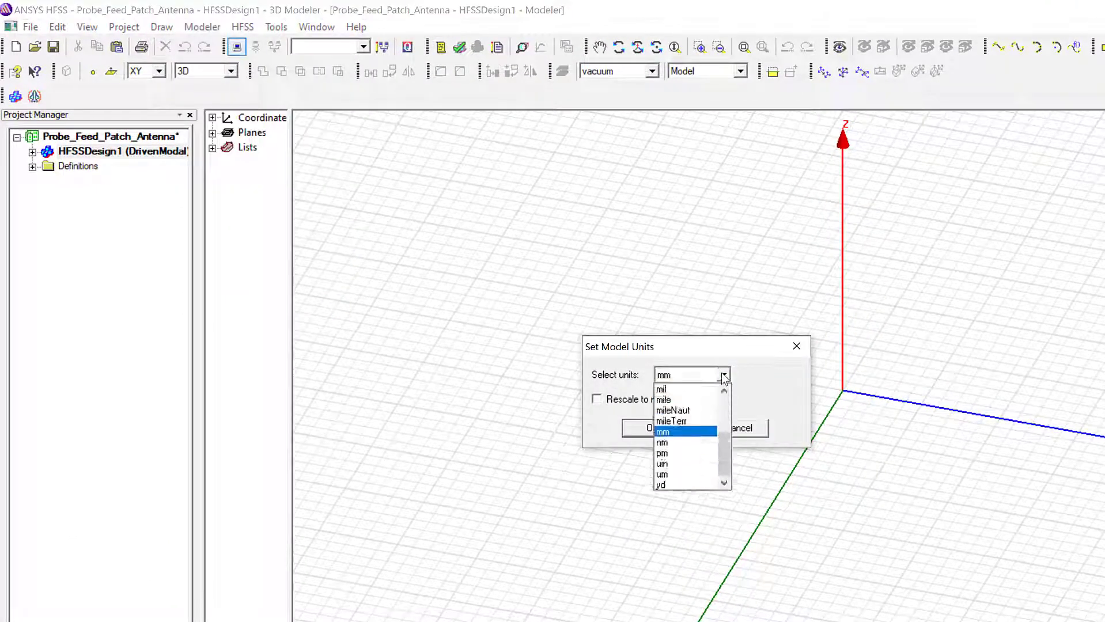
{"action": "scroll", "coordinate": [687, 427], "scroll_direction": "up", "scroll_amount": 3}
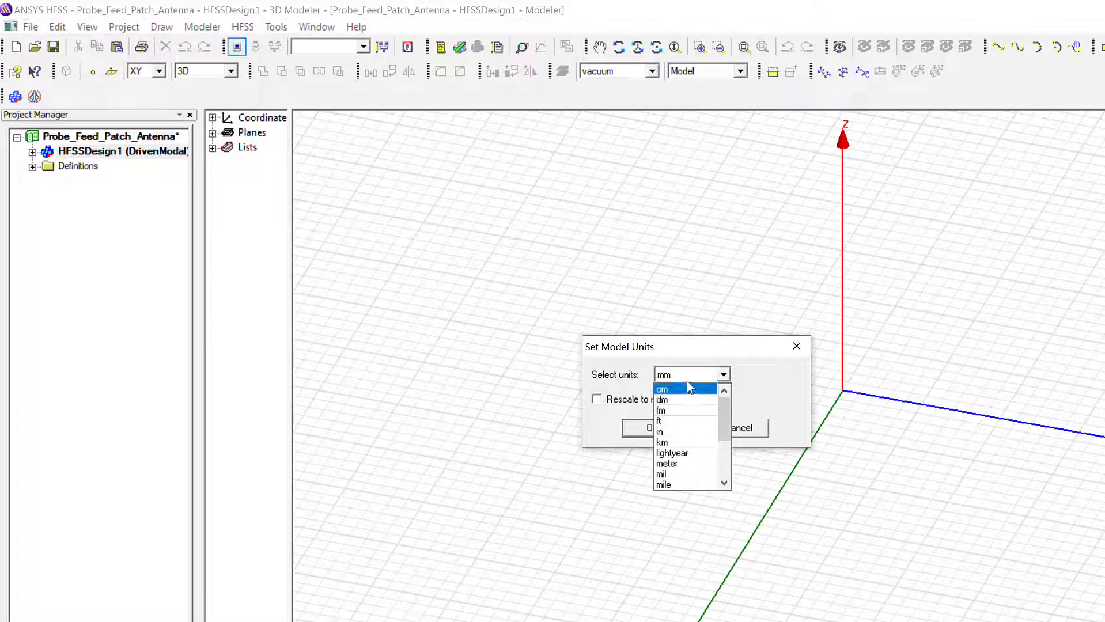
{"action": "left_click", "coordinate": [686, 380]}
{"action": "left_click", "coordinate": [727, 375]}
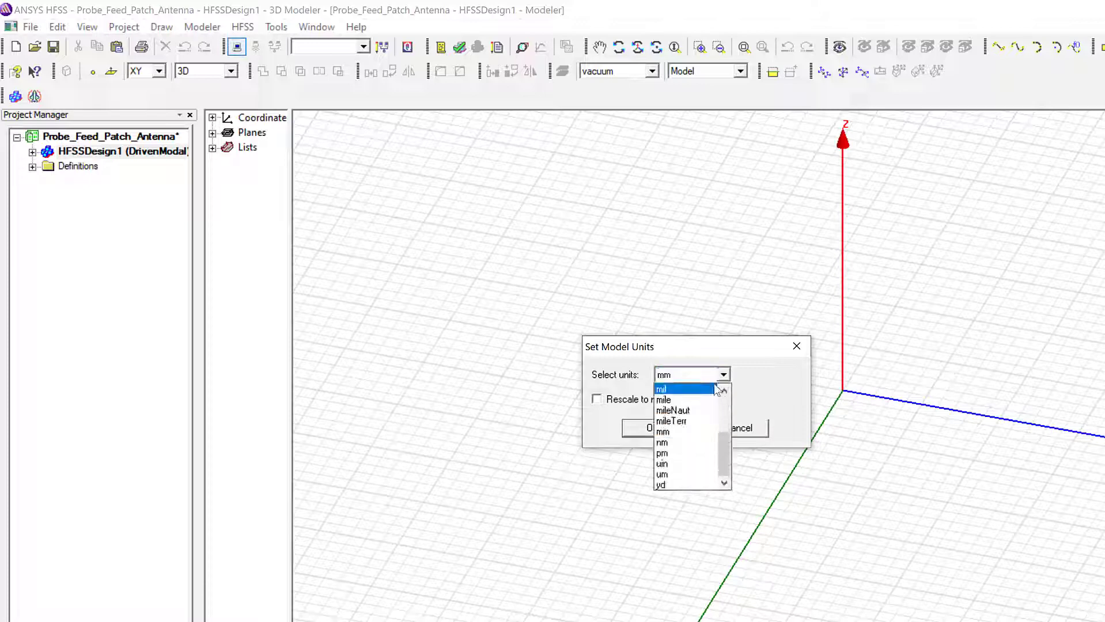
{"action": "scroll", "coordinate": [694, 401], "scroll_direction": "up", "scroll_amount": 3}
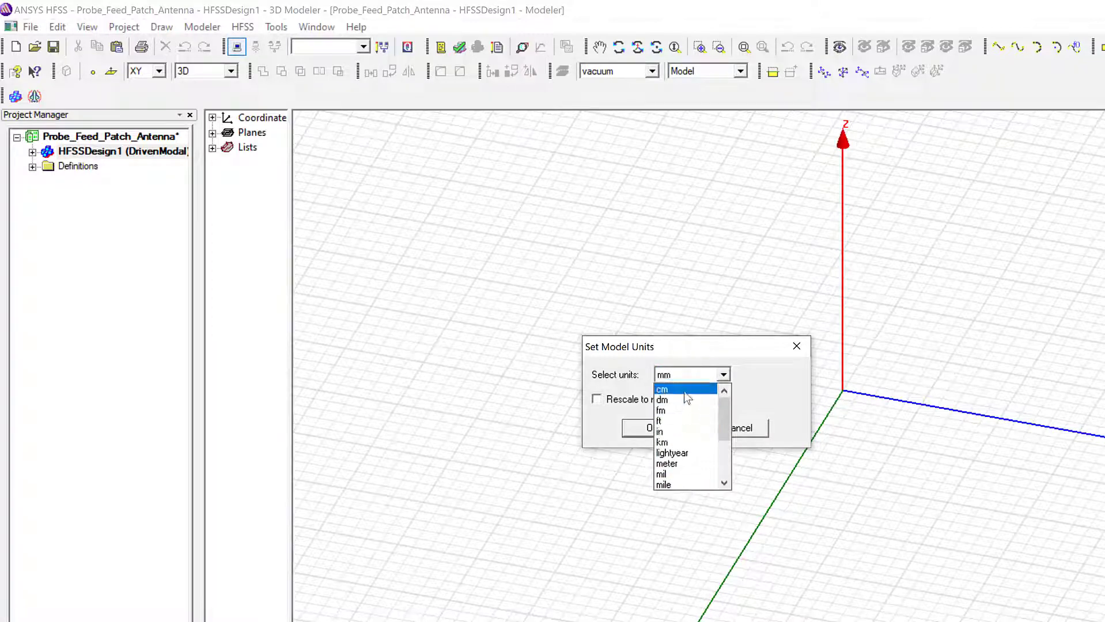
{"action": "left_click", "coordinate": [671, 390]}
{"action": "left_click", "coordinate": [651, 428]}
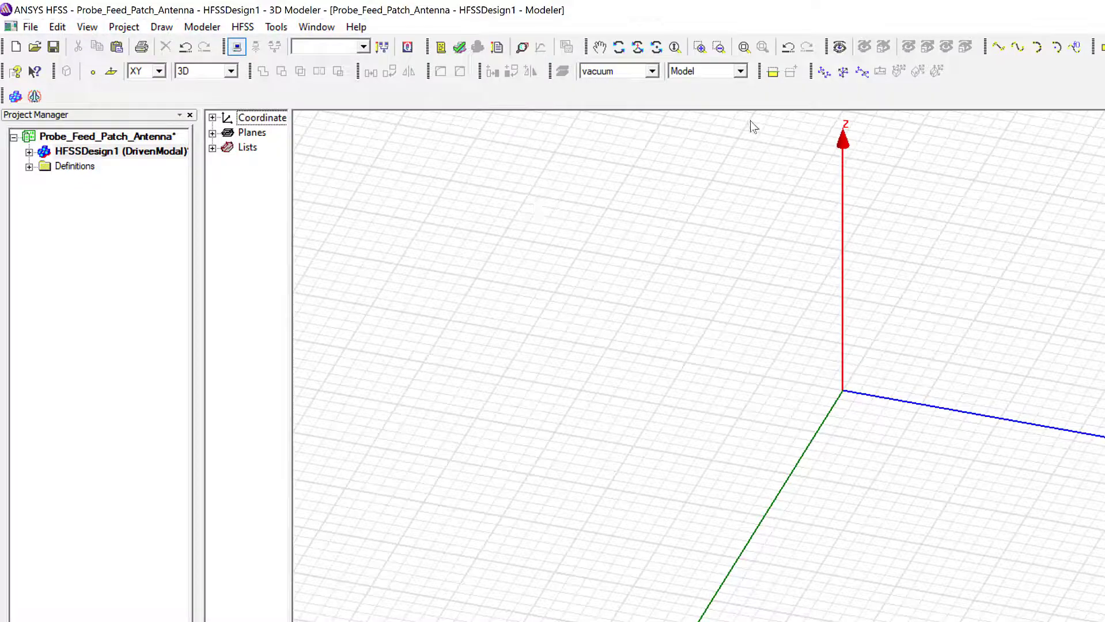
Step: Find Rogers RT/duroid 5880 (tm) in the material library and make it the default material for new objects
{"action": "left_click", "coordinate": [651, 71]}
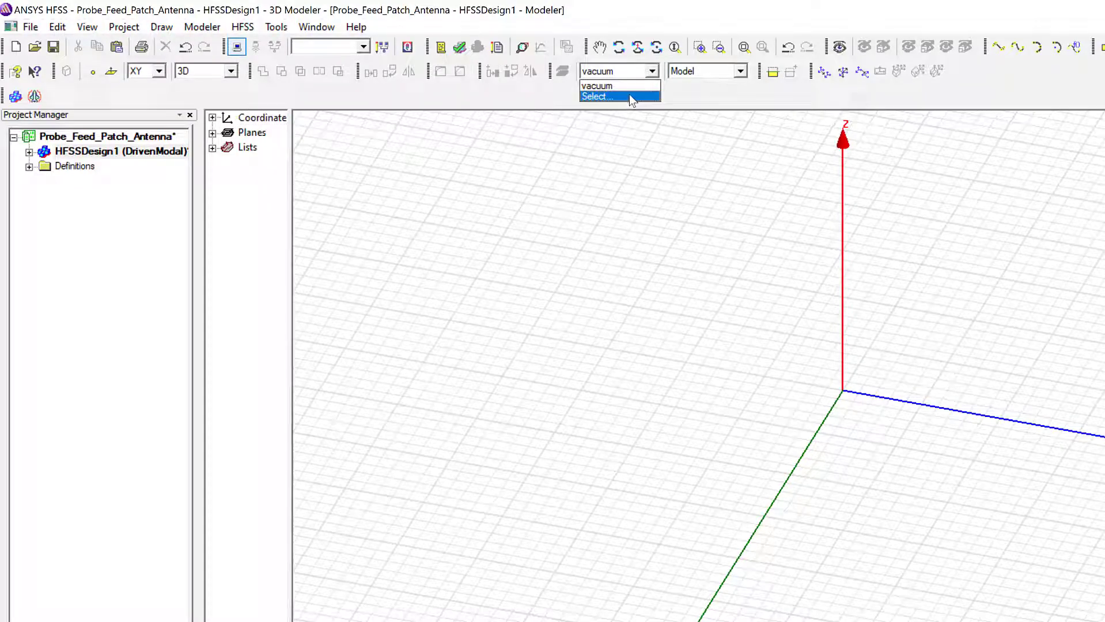
{"action": "left_click", "coordinate": [629, 96]}
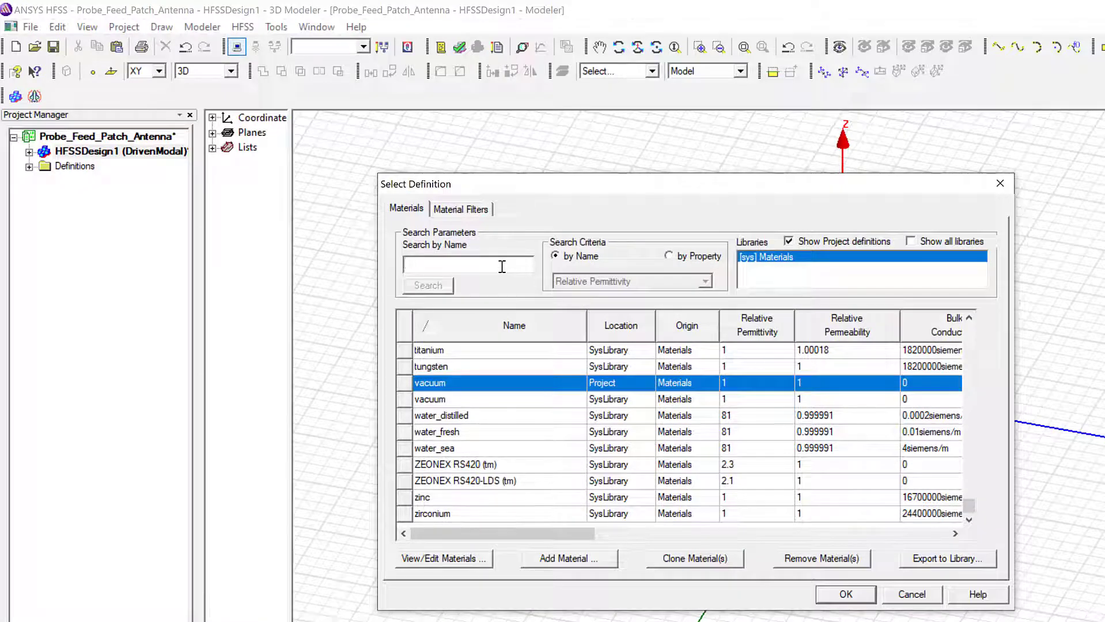
{"action": "left_click", "coordinate": [502, 266]}
{"action": "type", "text": "Roger"}
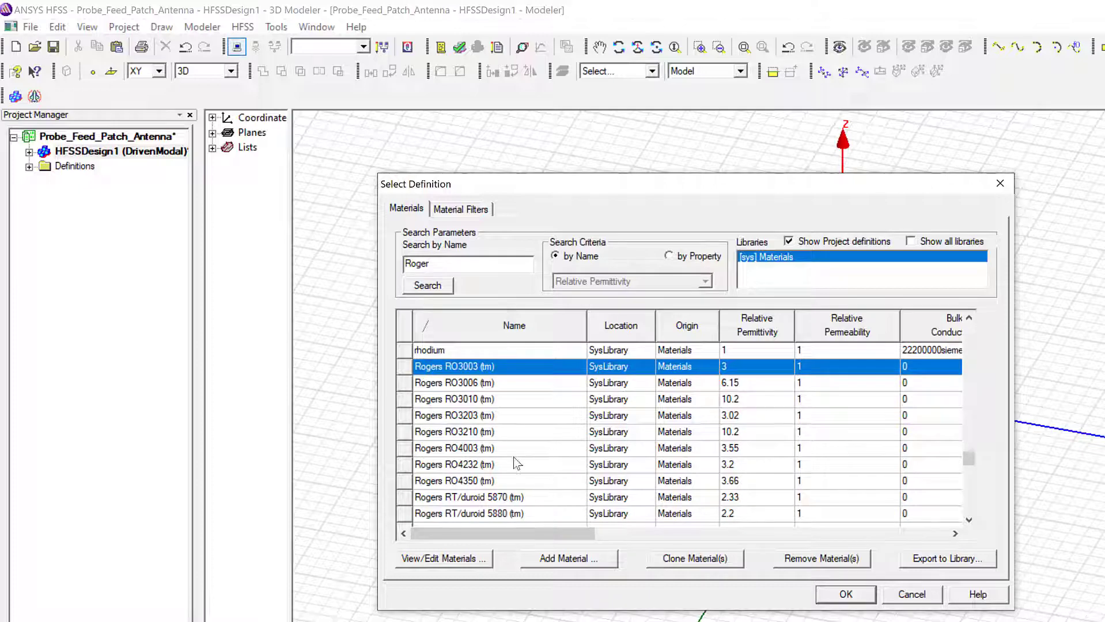
{"action": "left_click", "coordinate": [493, 514], "text": "shift"}
{"action": "left_click", "coordinate": [493, 514]}
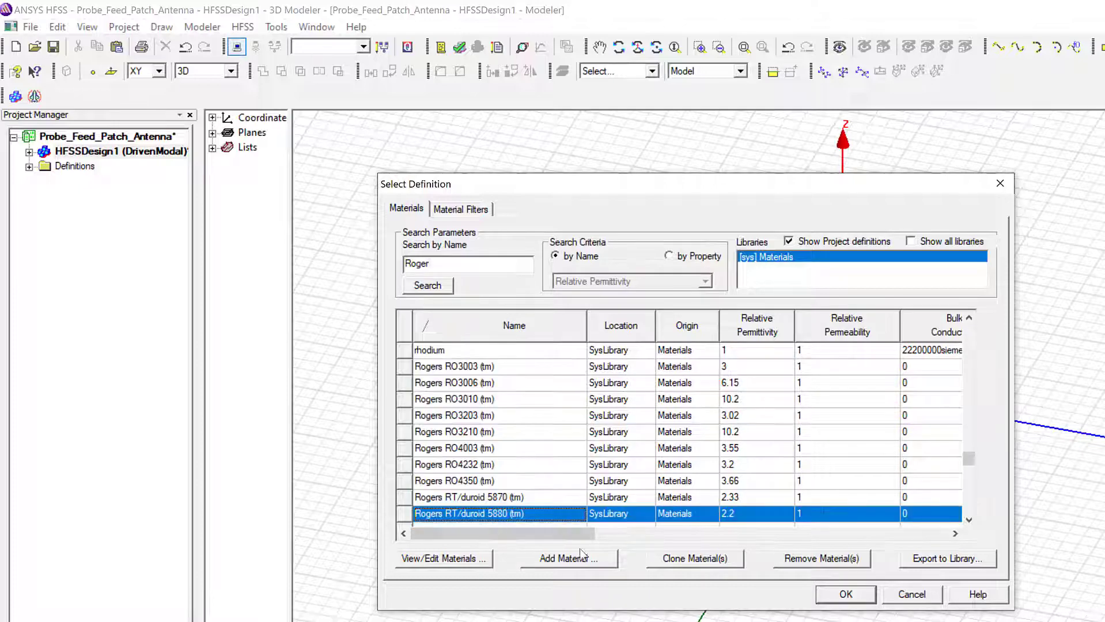
{"action": "left_click", "coordinate": [846, 595]}
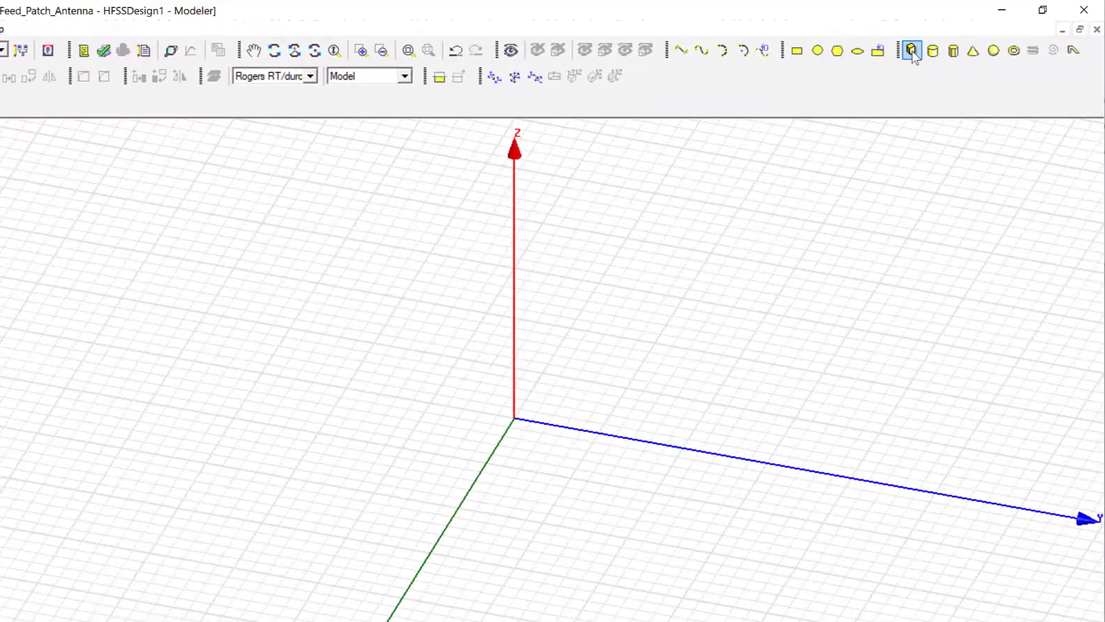
Step: Draw a box about 2.7 × 2.7 × 0.4 cm on the XY plane around the origin
{"action": "left_click", "coordinate": [912, 50]}
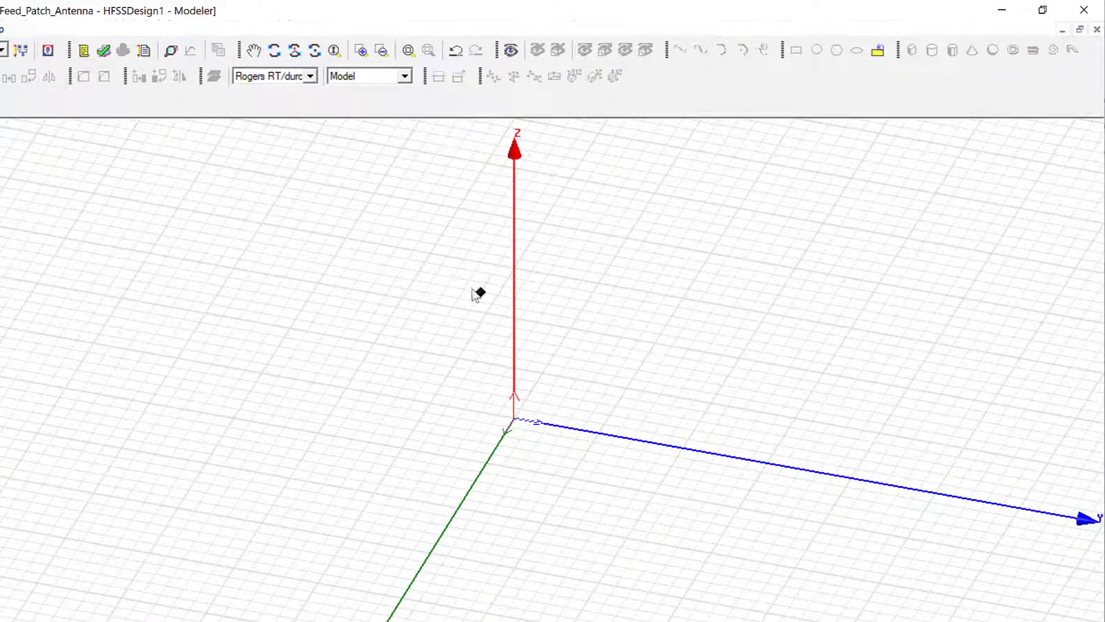
{"action": "left_click", "coordinate": [403, 254]}
{"action": "left_click", "coordinate": [715, 574]}
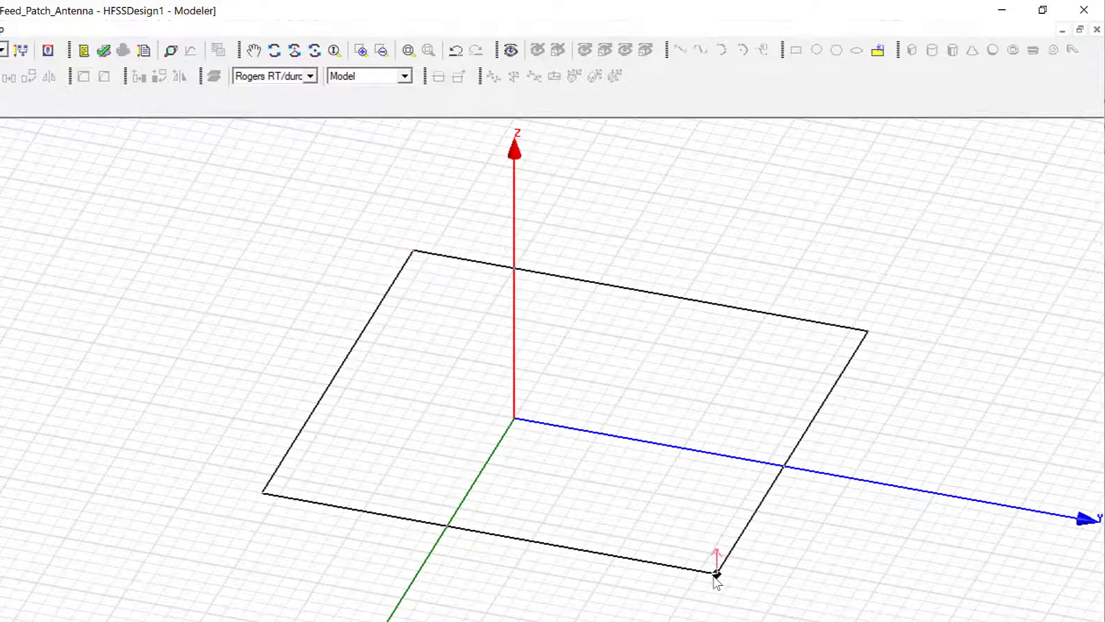
{"action": "left_click", "coordinate": [690, 550]}
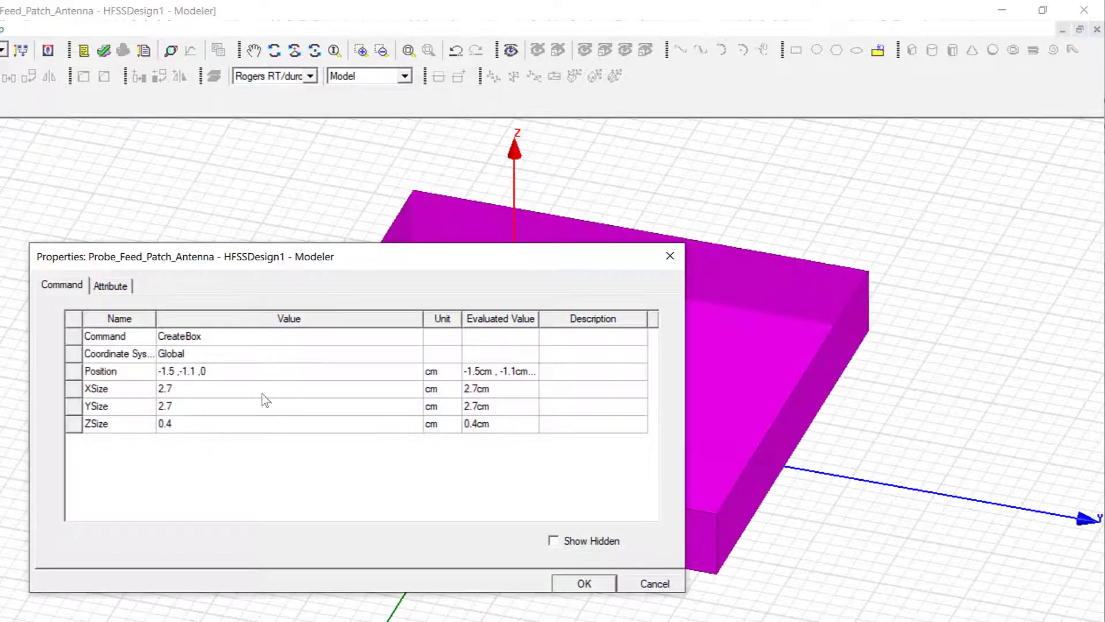
Step: Set the box's position to -5, -4.5, 0 cm and its X, Y and Z sizes to 10, 9 and 0.32 cm
{"action": "left_click", "coordinate": [170, 371]}
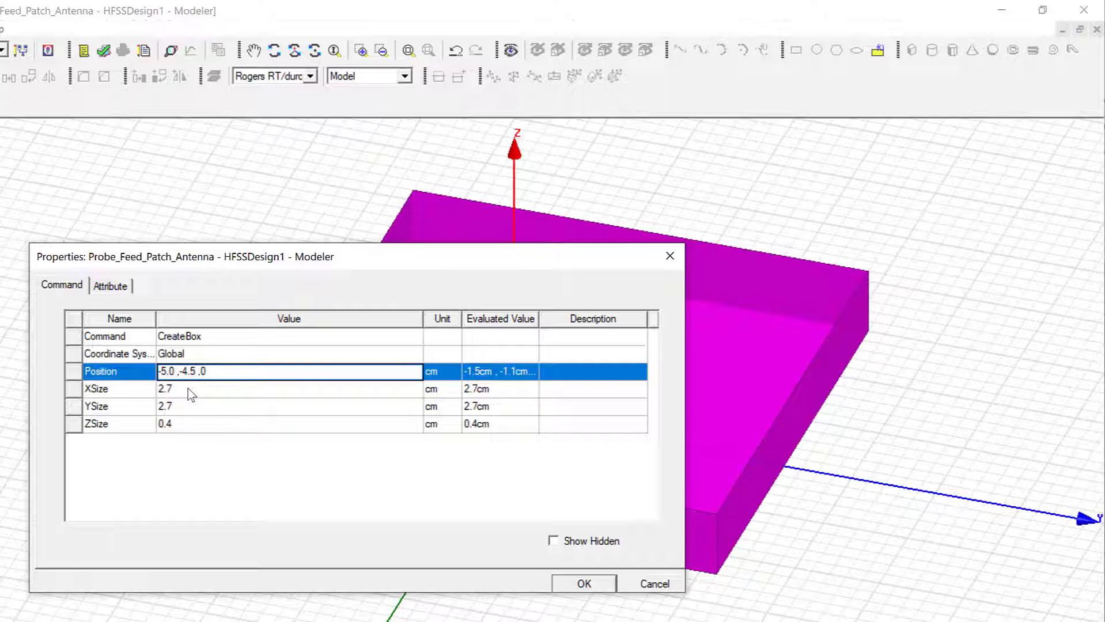
{"action": "left_click", "coordinate": [189, 388]}
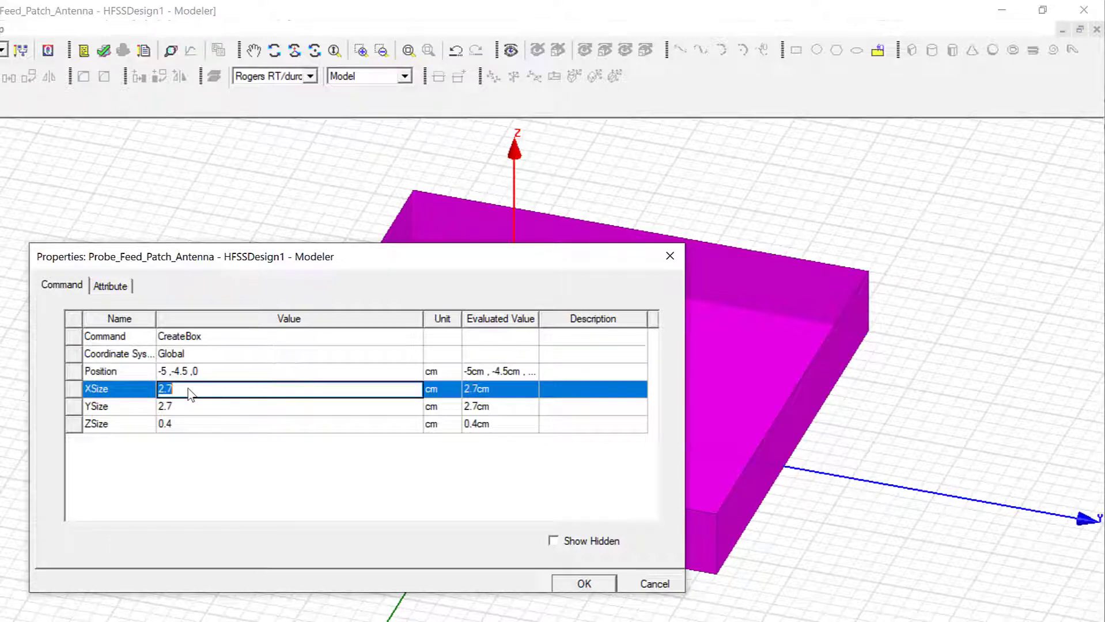
{"action": "type", "text": "10"}
{"action": "key", "text": "Tab"}
{"action": "key", "text": "BackSpace"}
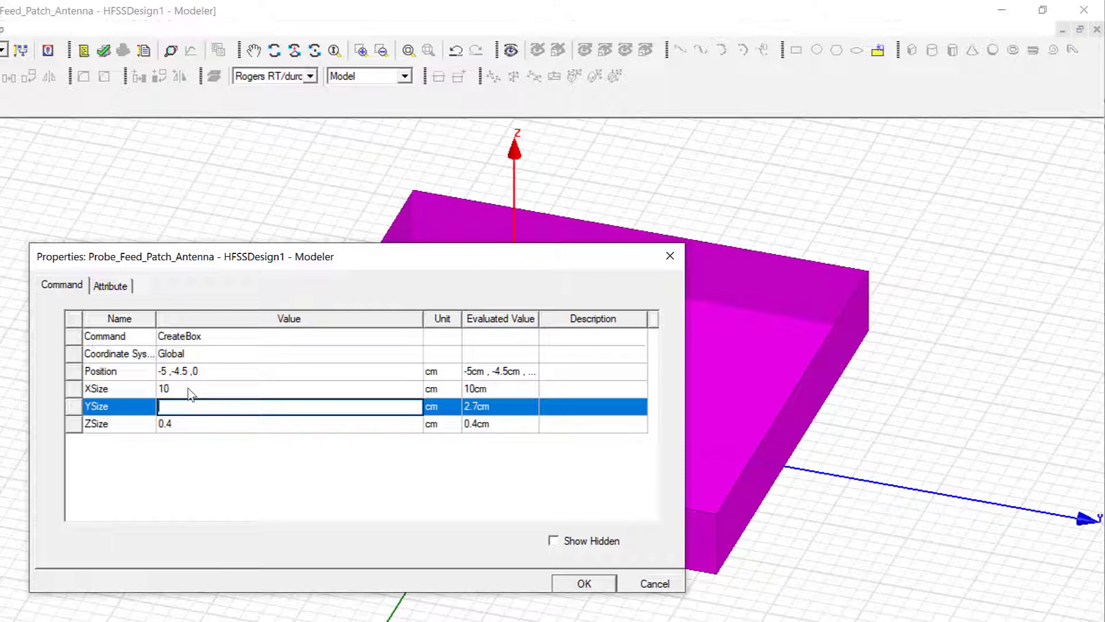
{"action": "type", "text": "9"}
{"action": "key", "text": "Tab"}
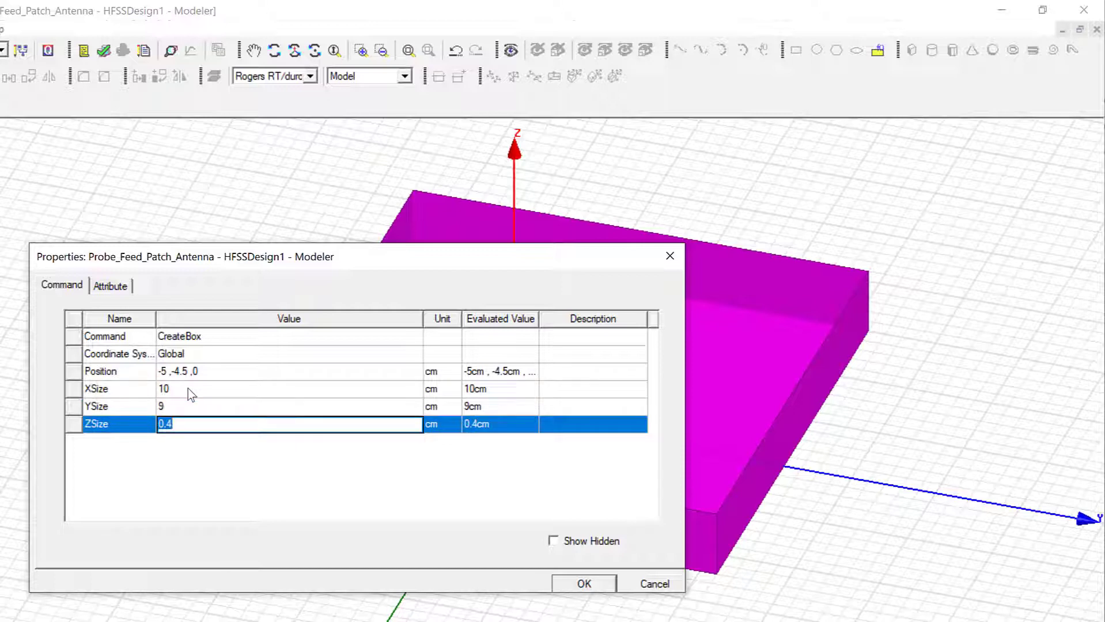
{"action": "key", "text": "BackSpace"}
{"action": "type", "text": "0,"}
{"action": "type", "text": "32"}
{"action": "left_click", "coordinate": [571, 581]}
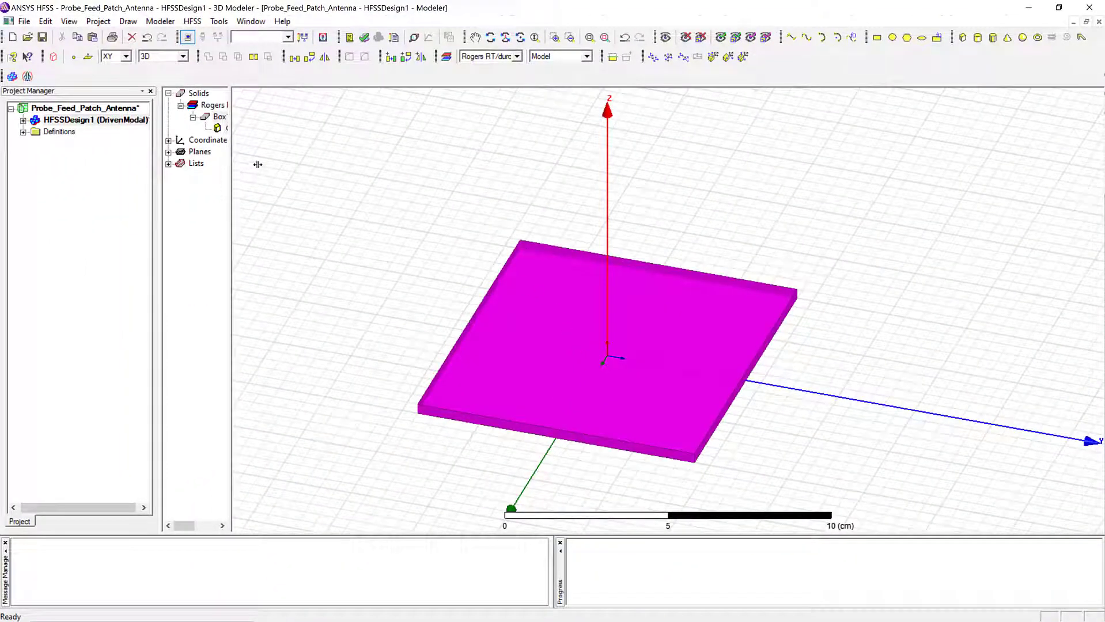
Step: Rename the substrate box as Substrate_1
{"action": "left_click_drag", "start_coordinate": [258, 165], "coordinate": [268, 165]}
{"action": "left_click", "coordinate": [221, 117]}
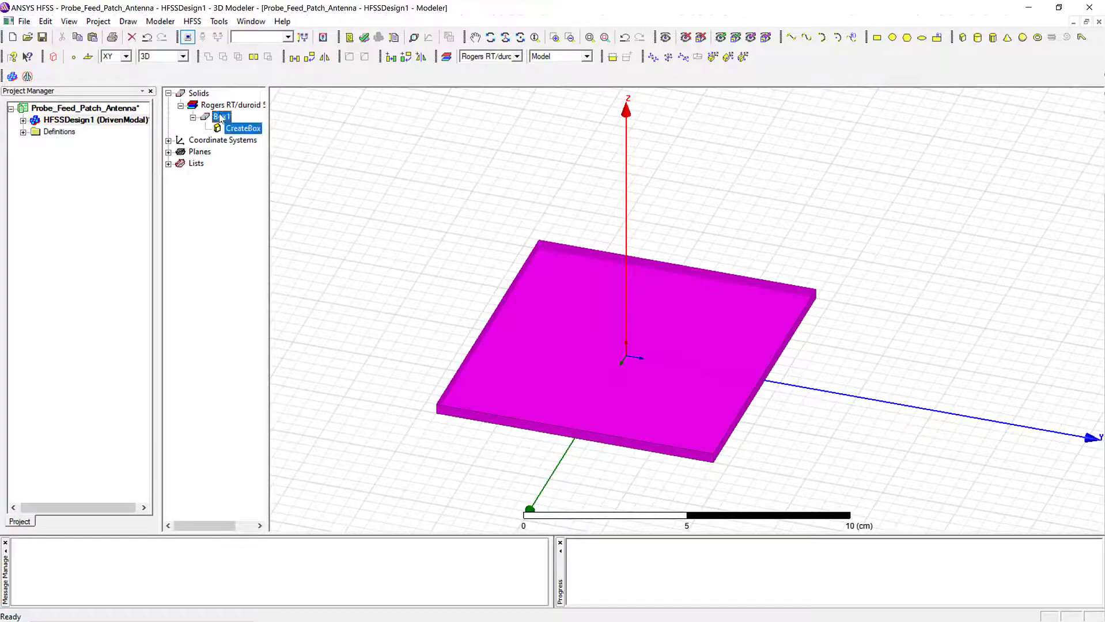
{"action": "double_click", "coordinate": [220, 117]}
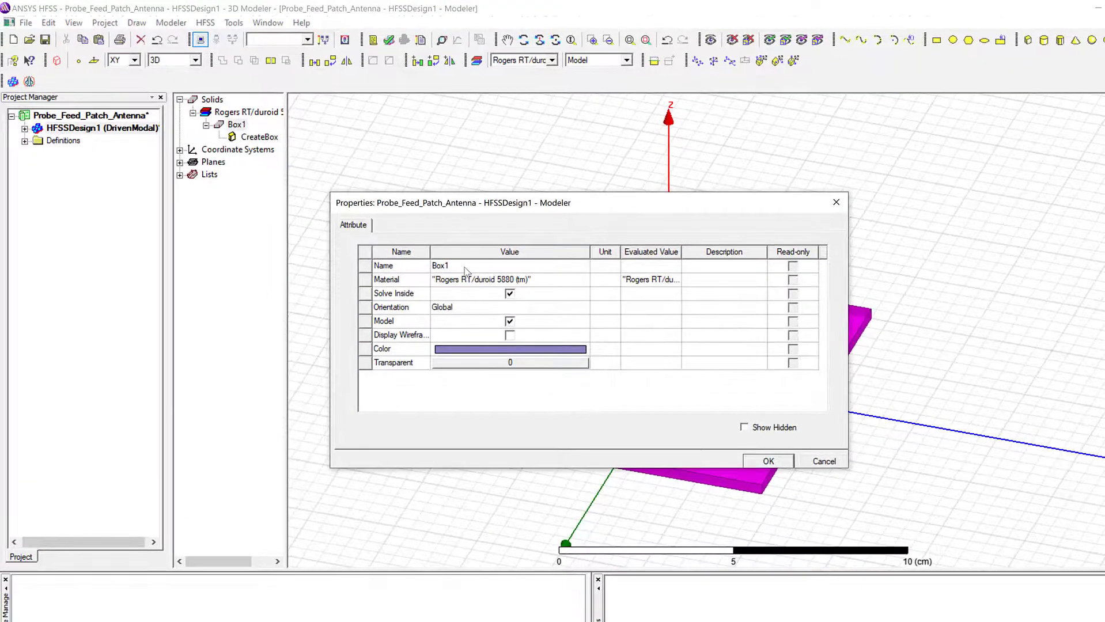
{"action": "left_click", "coordinate": [466, 266]}
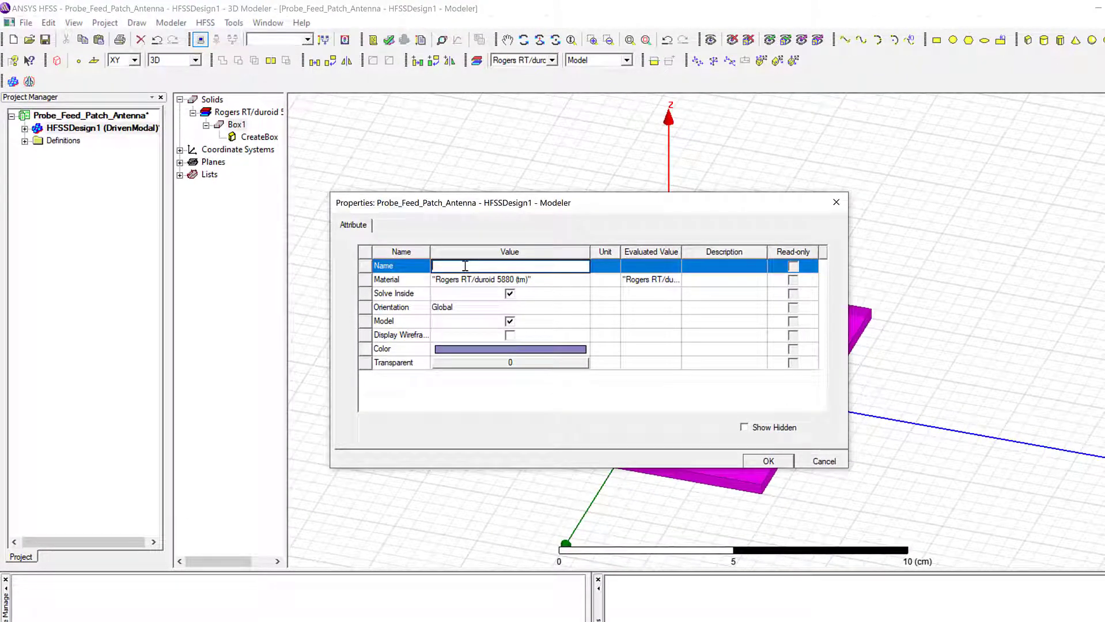
{"action": "type", "text": "Substrate_1"}
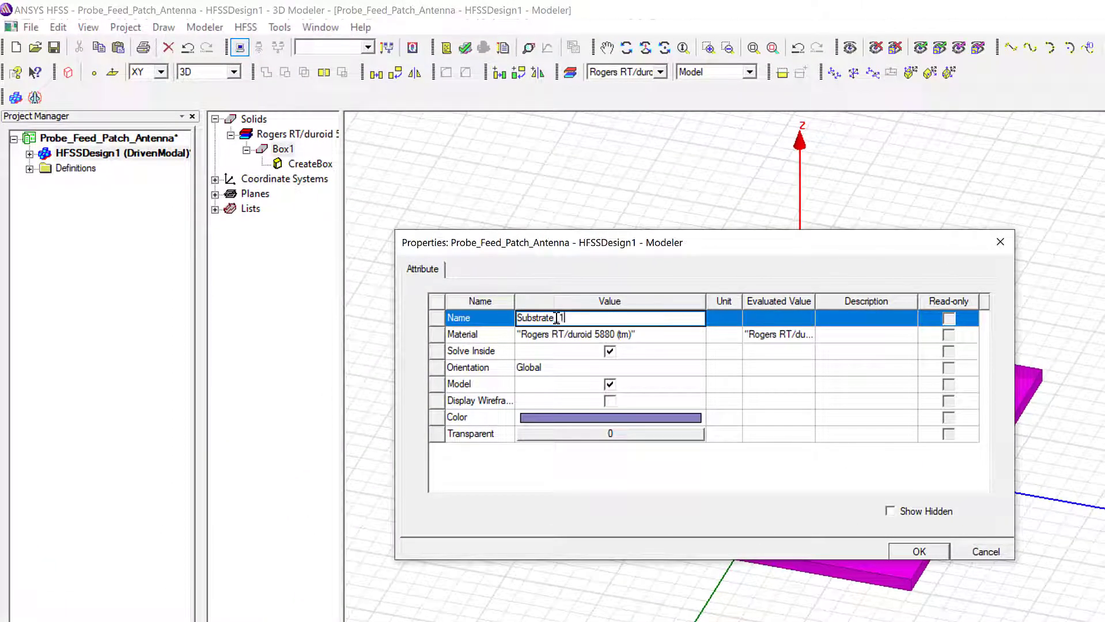
{"action": "left_click", "coordinate": [914, 551]}
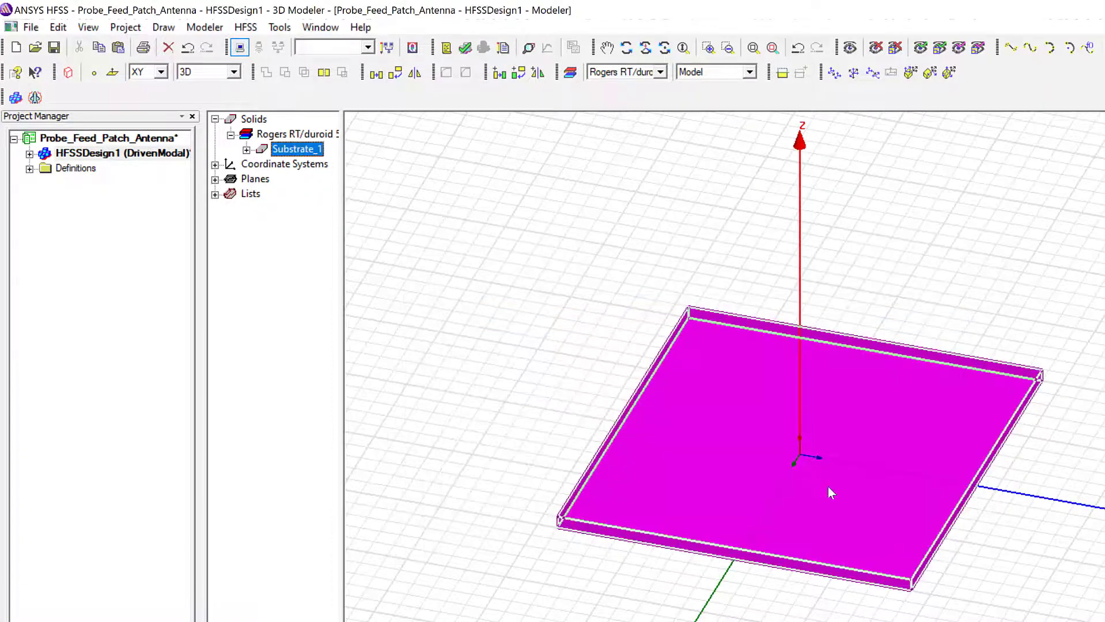
{"action": "left_click", "coordinate": [574, 243]}
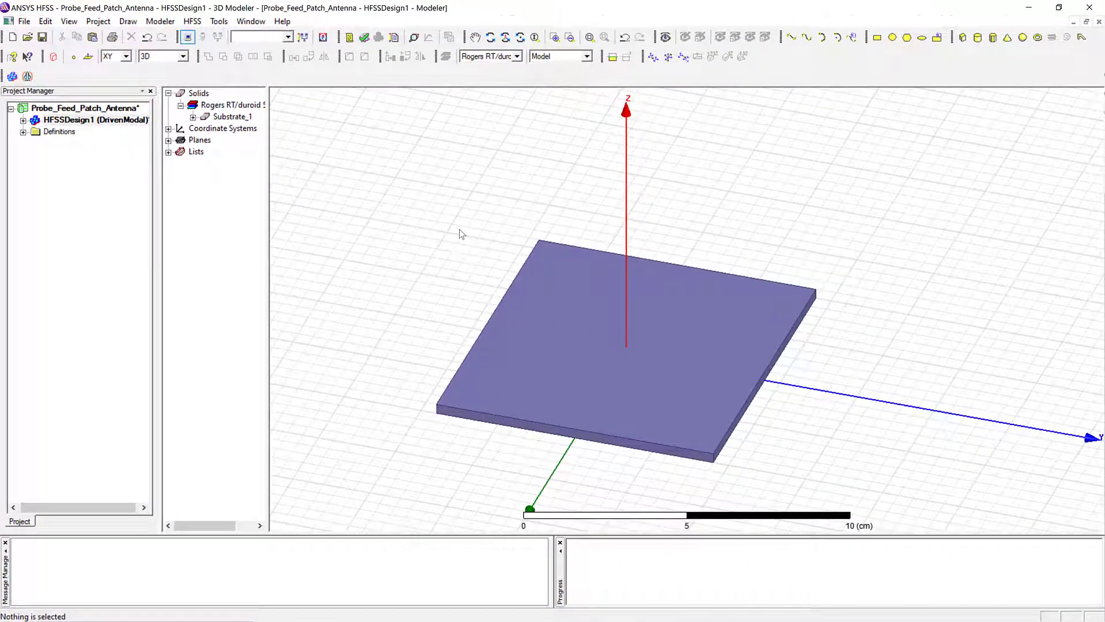
Step: Draw a 10 × 9 cm rectangle between opposite corners of the substrate's bottom face on the XY plane
{"action": "left_click", "coordinate": [567, 326]}
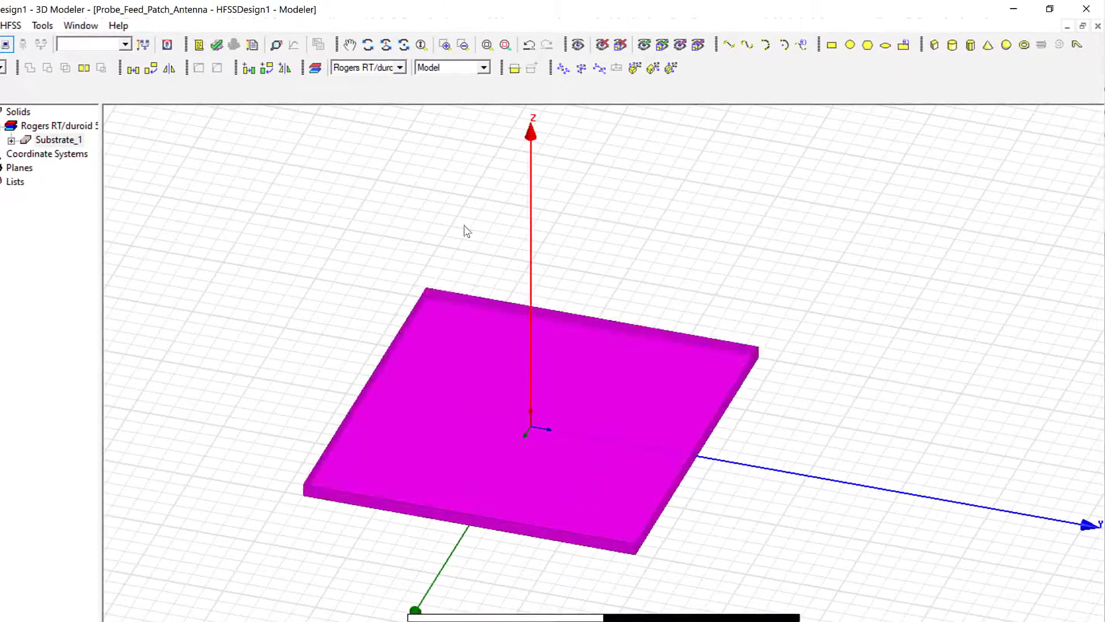
{"action": "left_click", "coordinate": [832, 44]}
{"action": "scroll", "coordinate": [352, 360], "scroll_direction": "up", "scroll_amount": 2}
{"action": "scroll", "coordinate": [353, 360], "scroll_direction": "up", "scroll_amount": 1}
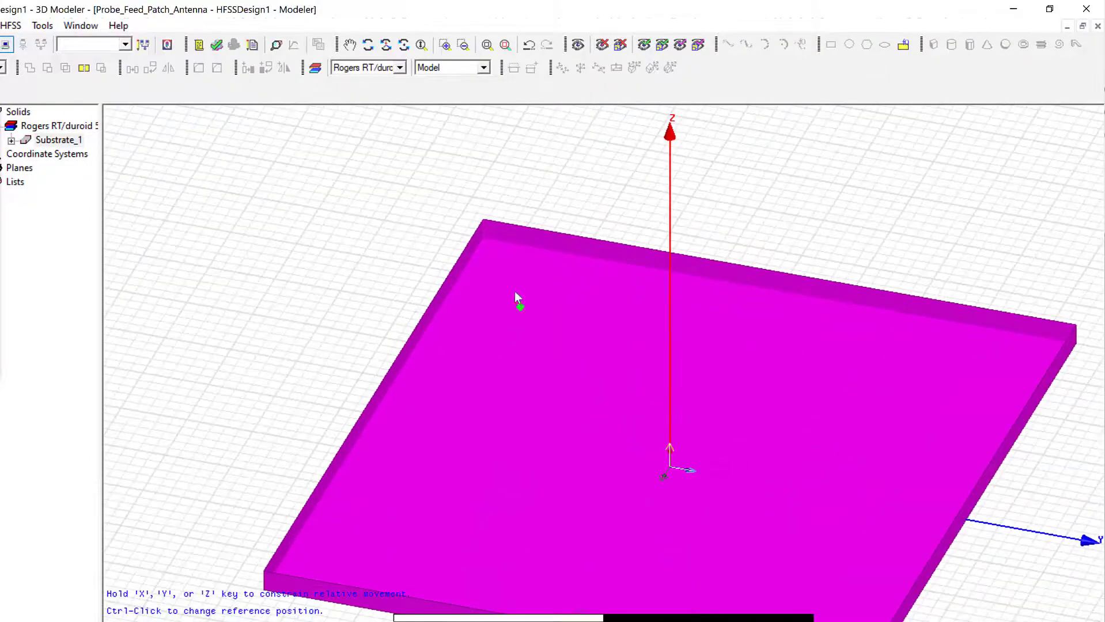
{"action": "left_click", "coordinate": [485, 242]}
{"action": "scroll", "coordinate": [547, 369], "scroll_direction": "down", "scroll_amount": 1}
{"action": "scroll", "coordinate": [659, 511], "scroll_direction": "down", "scroll_amount": 2}
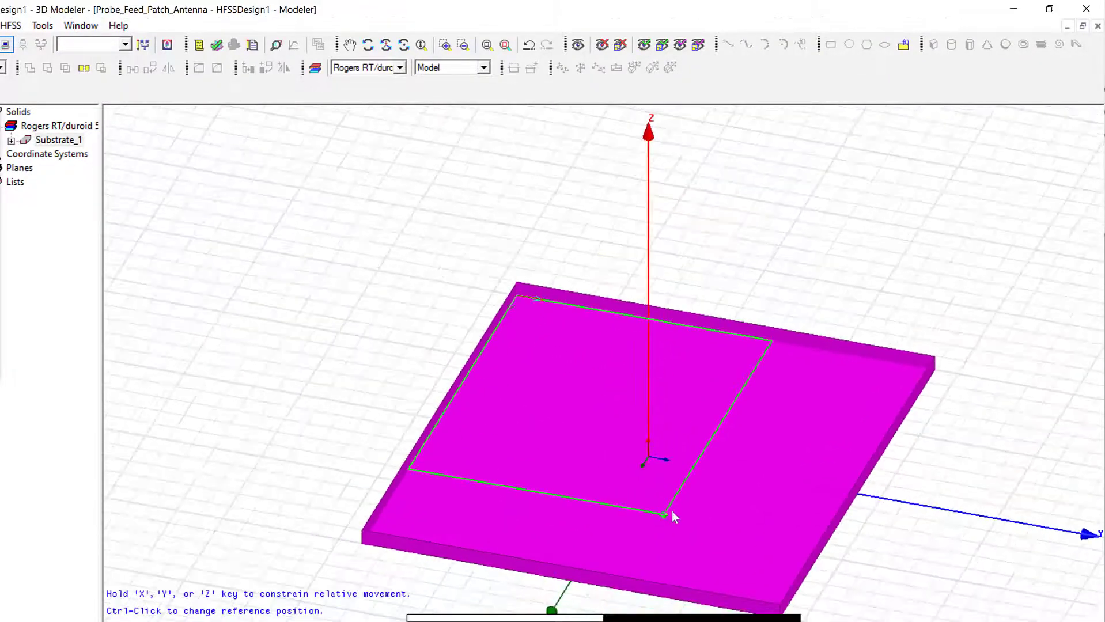
{"action": "left_click", "coordinate": [768, 605]}
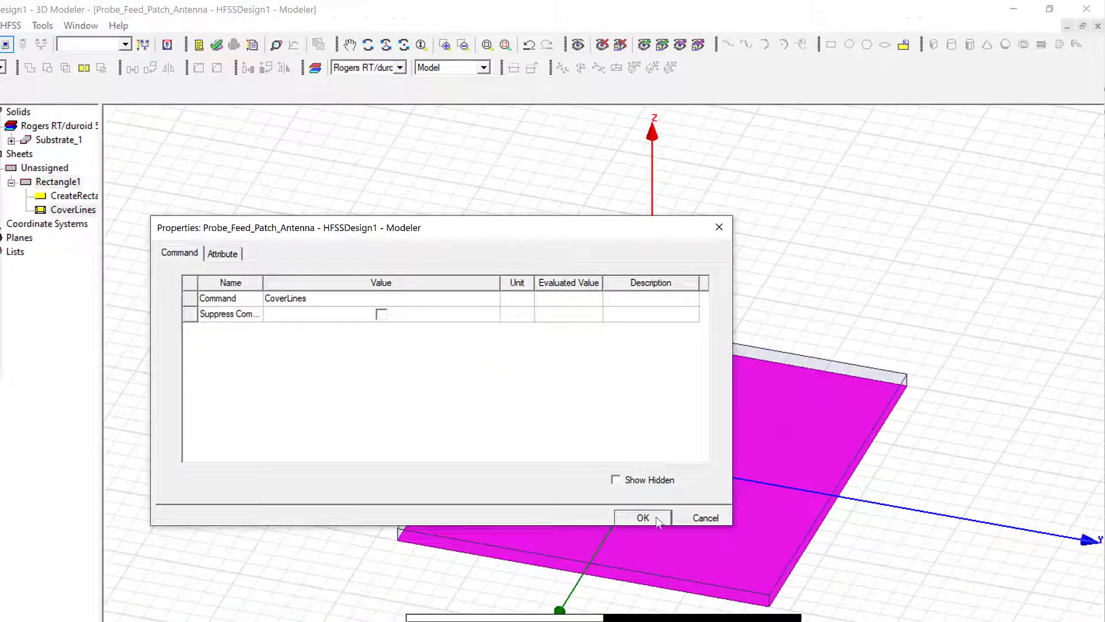
{"action": "left_click", "coordinate": [642, 517]}
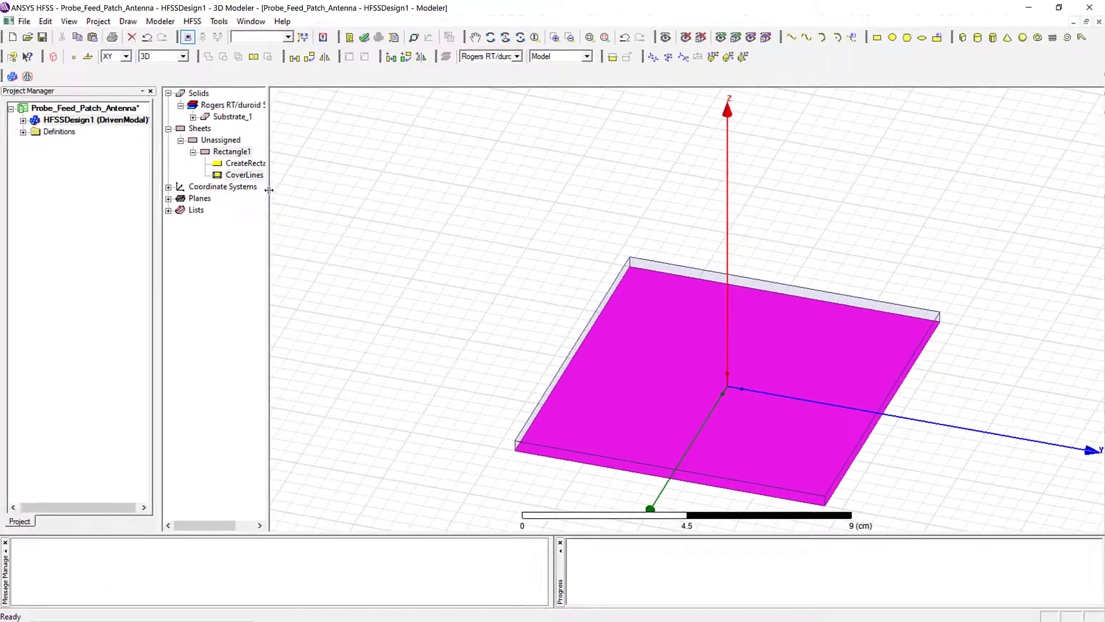
Step: Check the rectangle's position, axis and X and Y sizes in its creation properties
{"action": "left_click_drag", "start_coordinate": [269, 190], "coordinate": [297, 189]}
{"action": "double_click", "coordinate": [264, 171]}
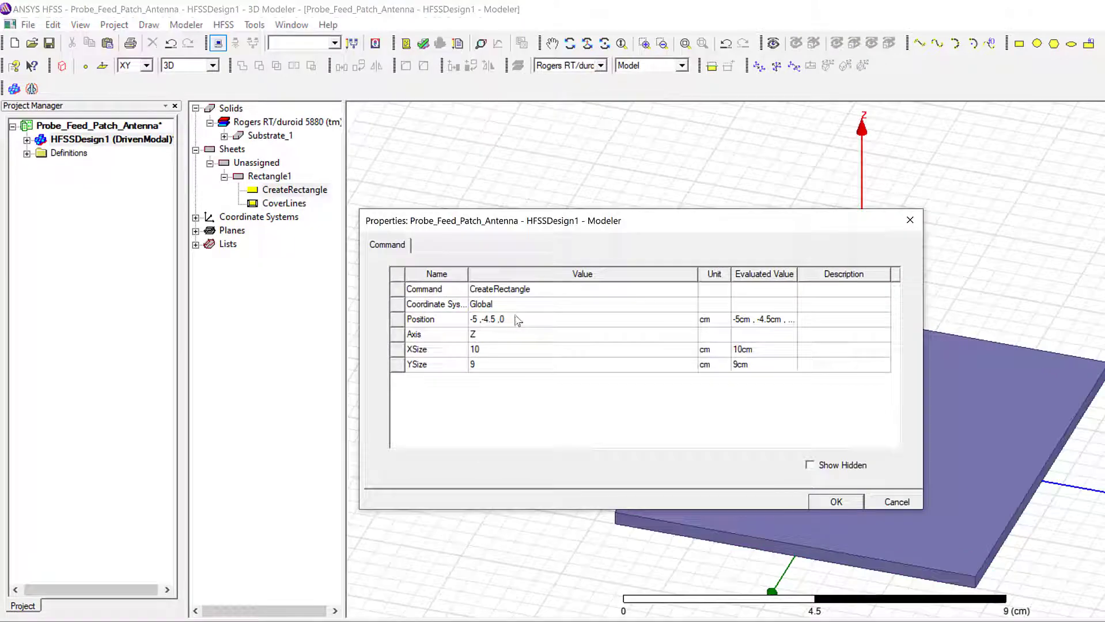
{"action": "left_click", "coordinate": [485, 321]}
{"action": "left_click", "coordinate": [489, 320]}
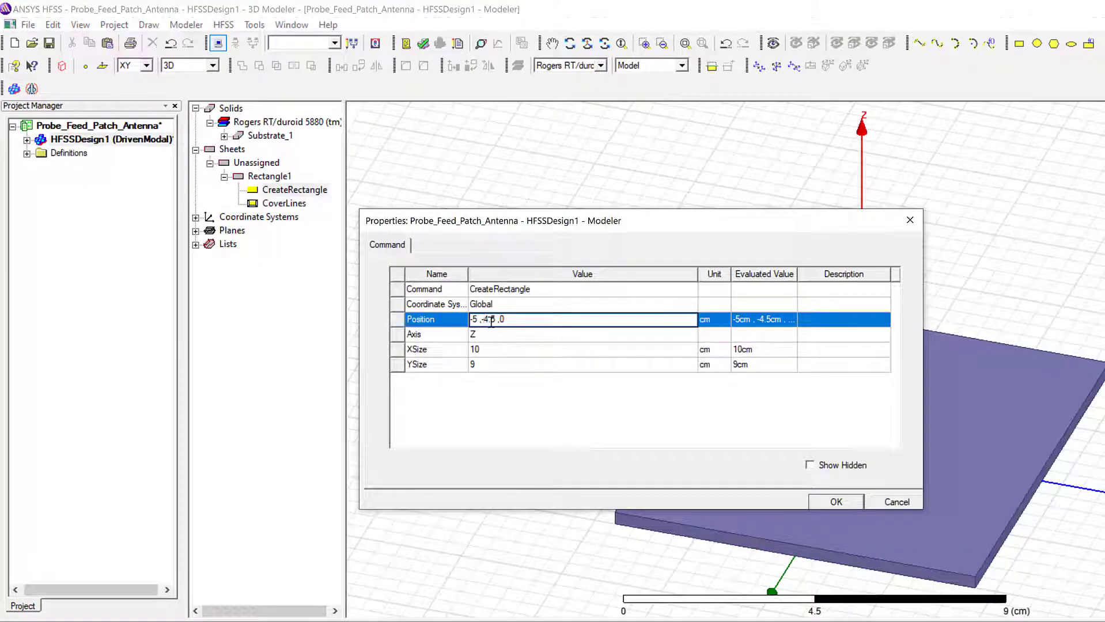
{"action": "key", "text": "Tab"}
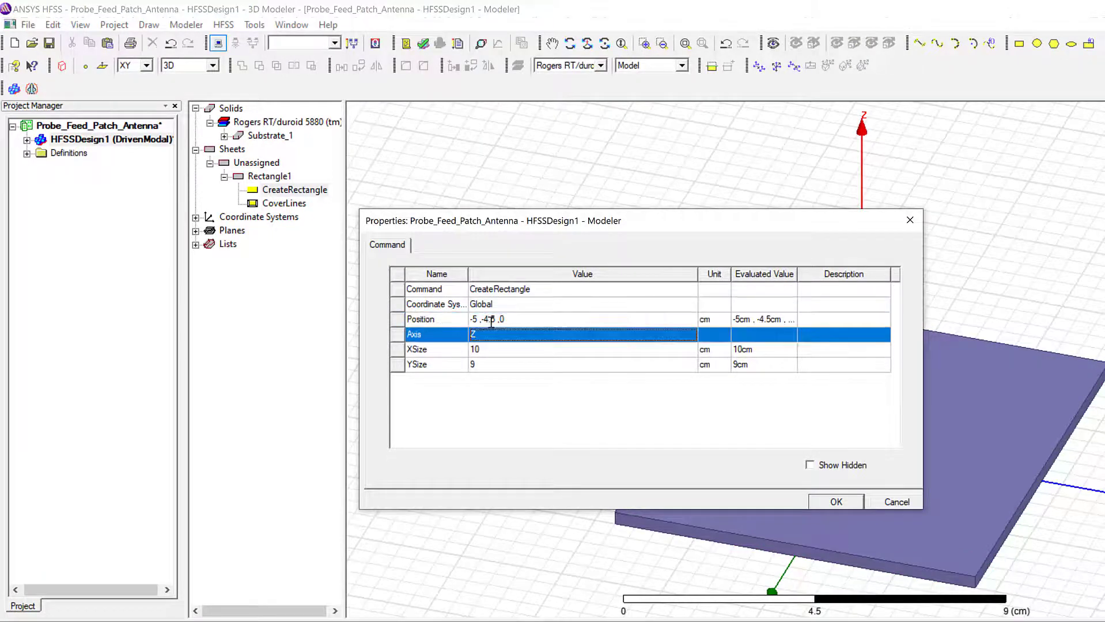
{"action": "key", "text": "Tab"}
{"action": "key", "text": "Tab"}
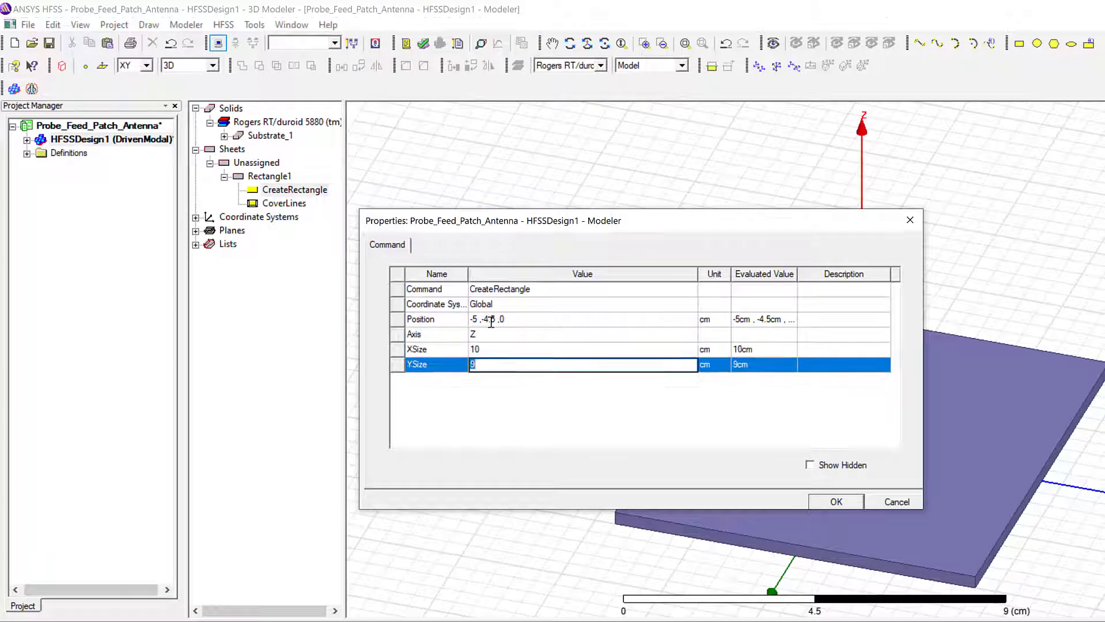
{"action": "left_click", "coordinate": [832, 502]}
Step: Rename the rectangle as Infinite_Ground
{"action": "double_click", "coordinate": [281, 178]}
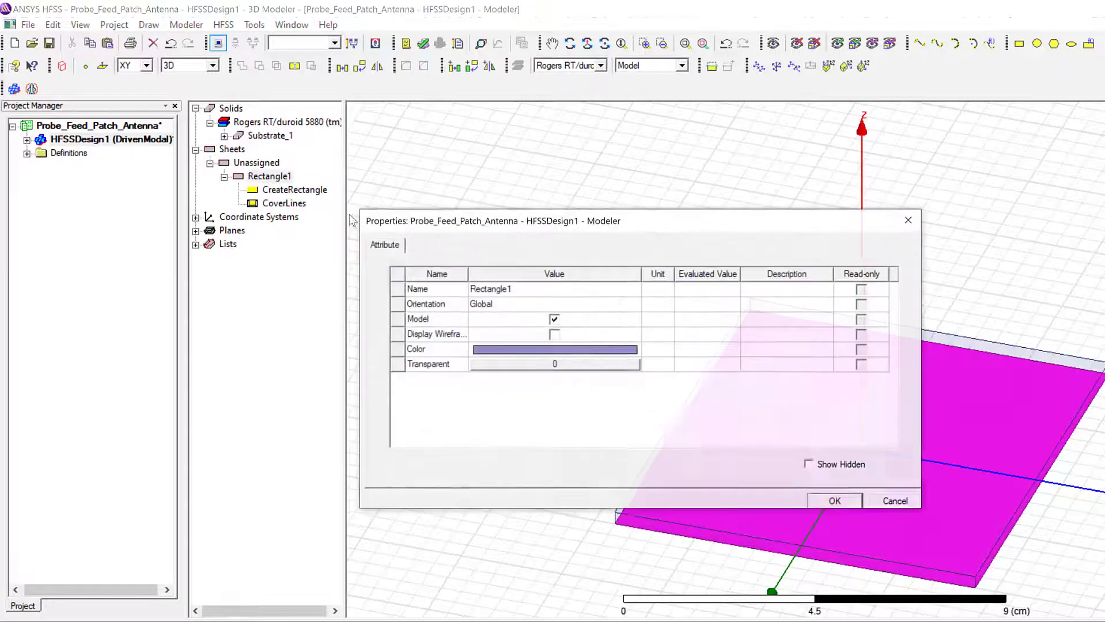
{"action": "left_click", "coordinate": [530, 289]}
{"action": "key", "text": "BackSpace"}
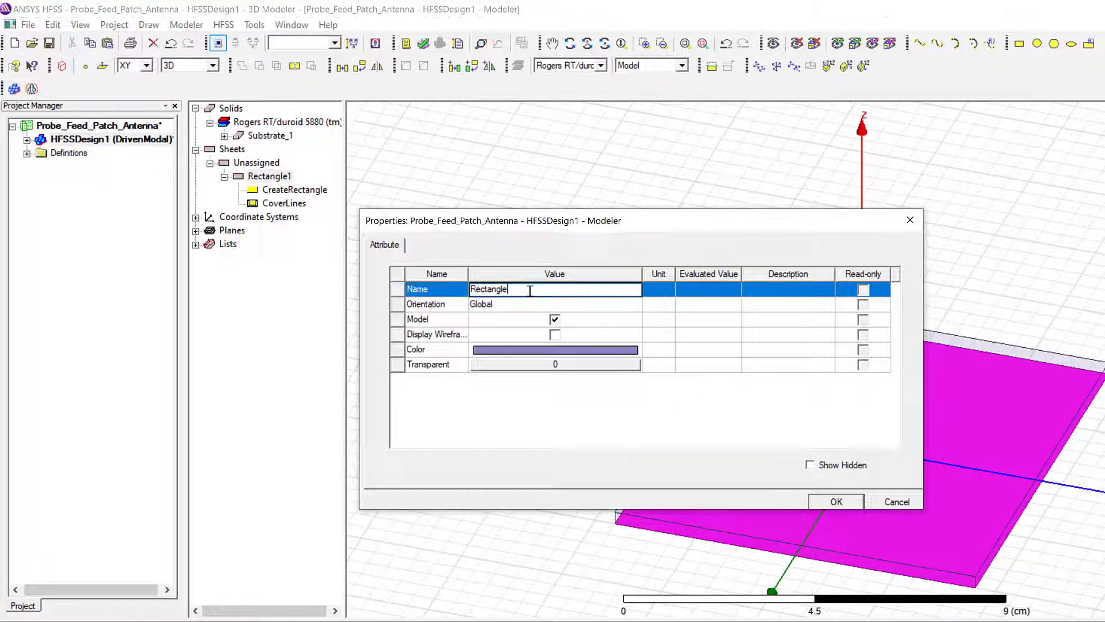
{"action": "key", "text": "BackSpace"}
{"action": "key", "text": "BackSpace"}
{"action": "key", "text": "BackSpace"}
{"action": "key", "text": "BackSpace"}
{"action": "key", "text": "BackSpace"}
{"action": "key", "text": "BackSpace"}
{"action": "key", "text": "BackSpace"}
{"action": "key", "text": "BackSpace"}
{"action": "type", "text": "Infinite_Ground"}
{"action": "left_click", "coordinate": [836, 502]}
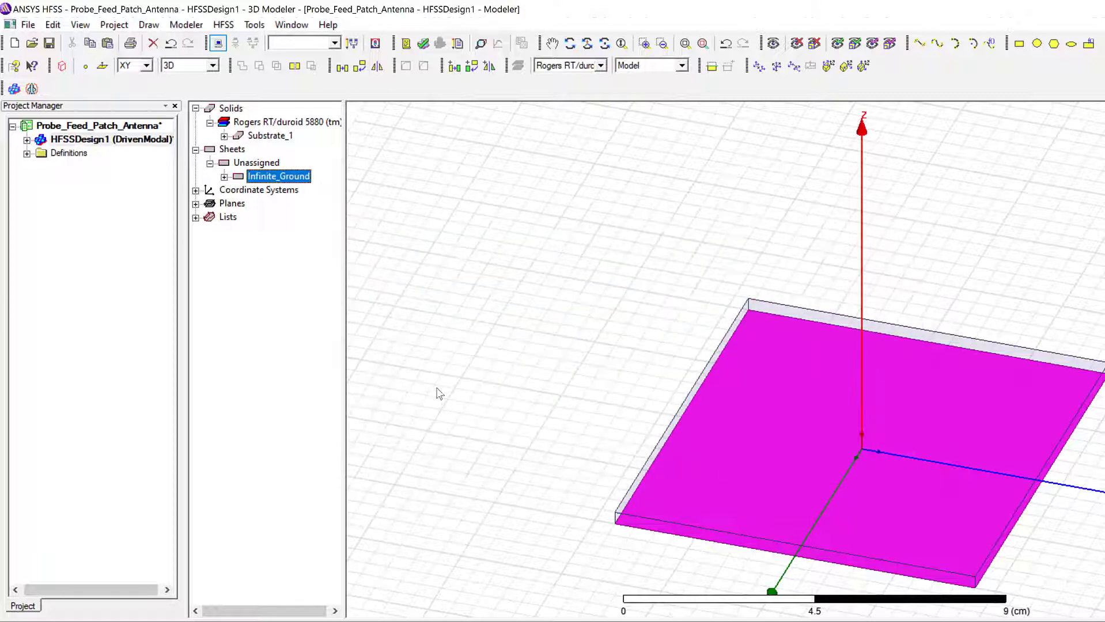
{"action": "left_click", "coordinate": [235, 295]}
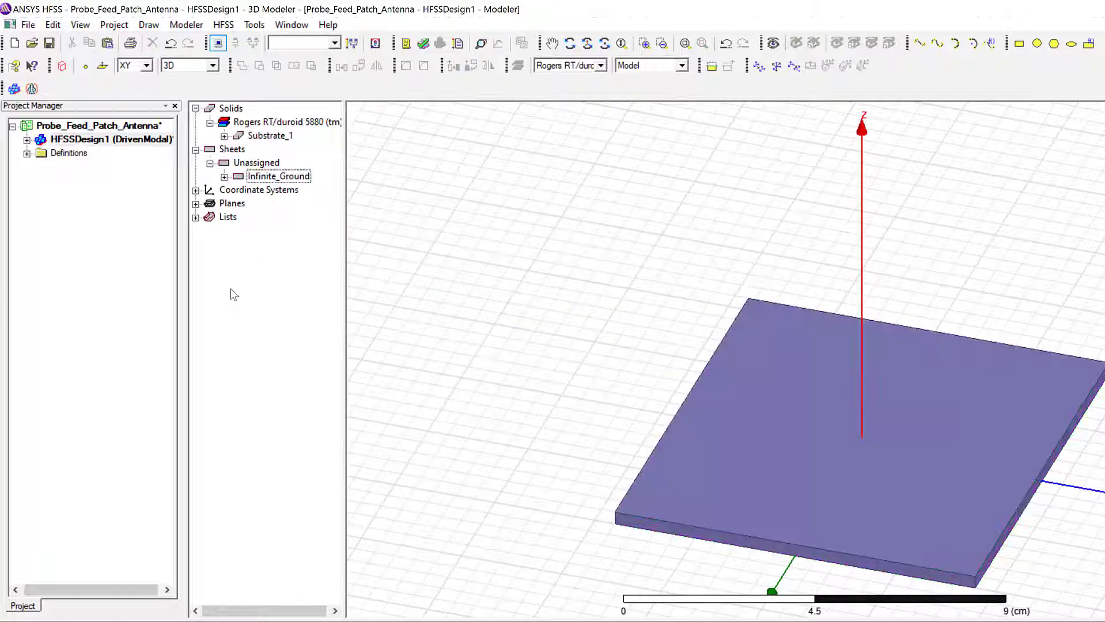
Step: Assign a Perfect E boundary with the default settings to the Infinite_Ground sheet
{"action": "left_click", "coordinate": [224, 176]}
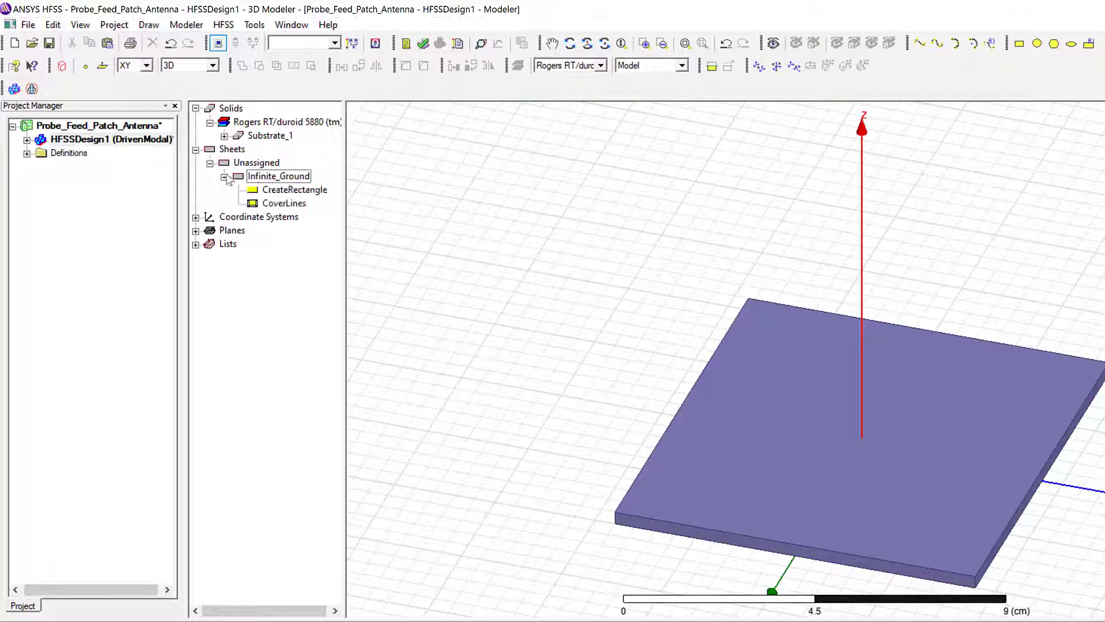
{"action": "left_click", "coordinate": [266, 177]}
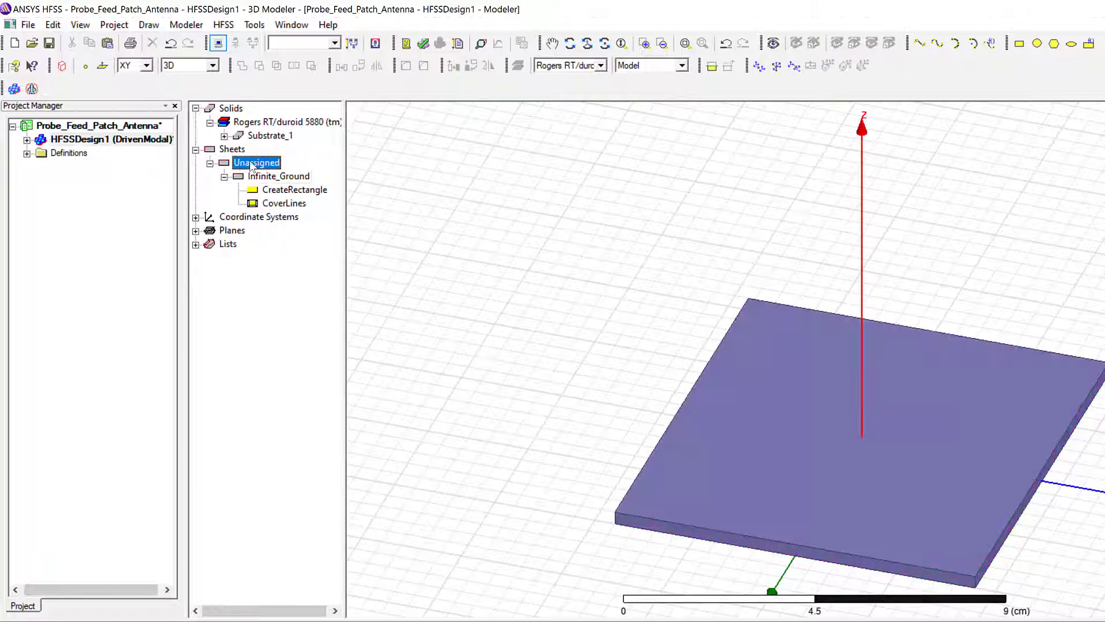
{"action": "right_click", "coordinate": [270, 176]}
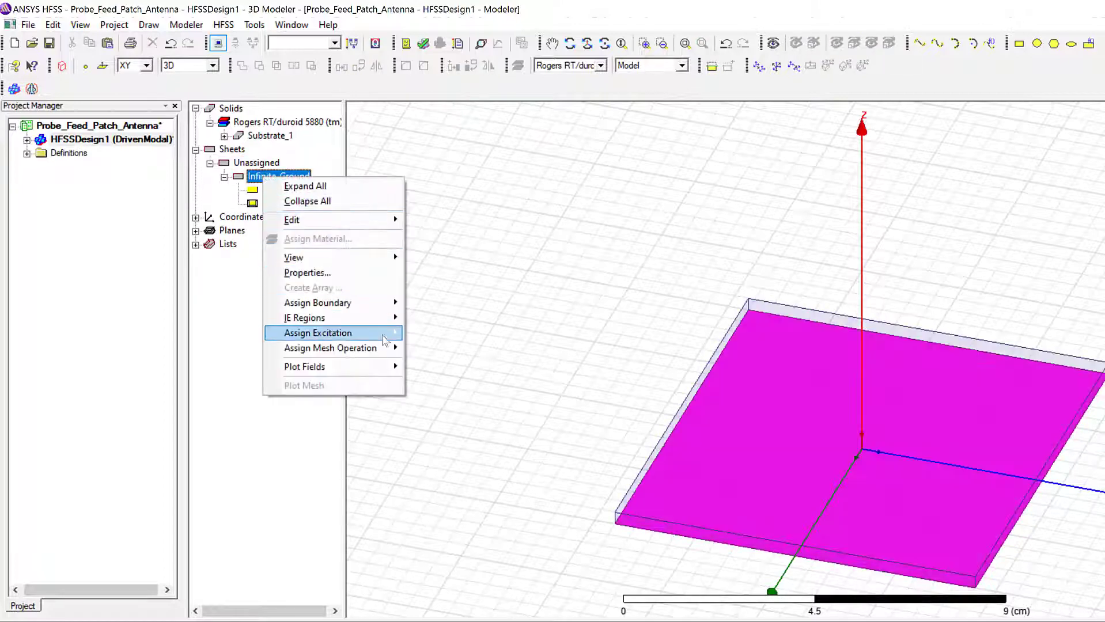
{"action": "mouse_move", "coordinate": [387, 303]}
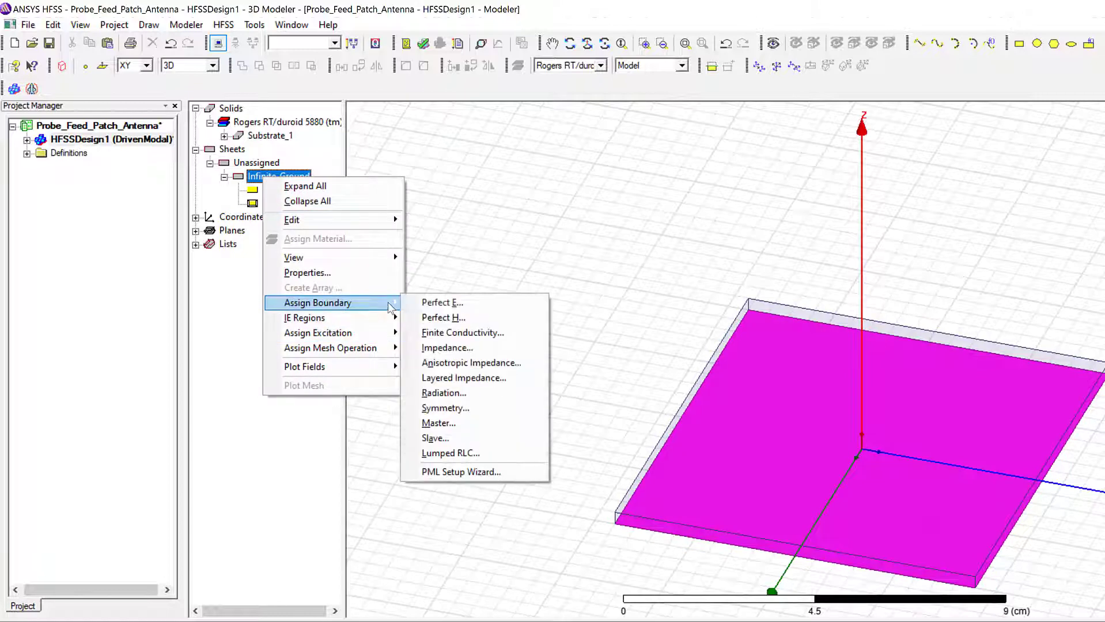
{"action": "left_click", "coordinate": [439, 302]}
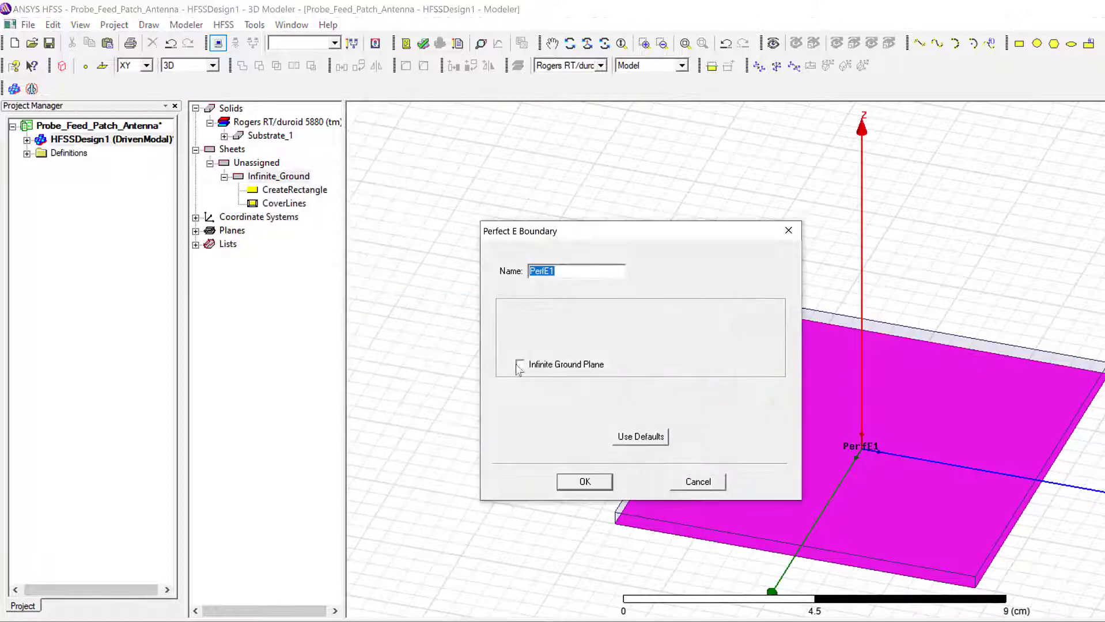
{"action": "left_click", "coordinate": [578, 481]}
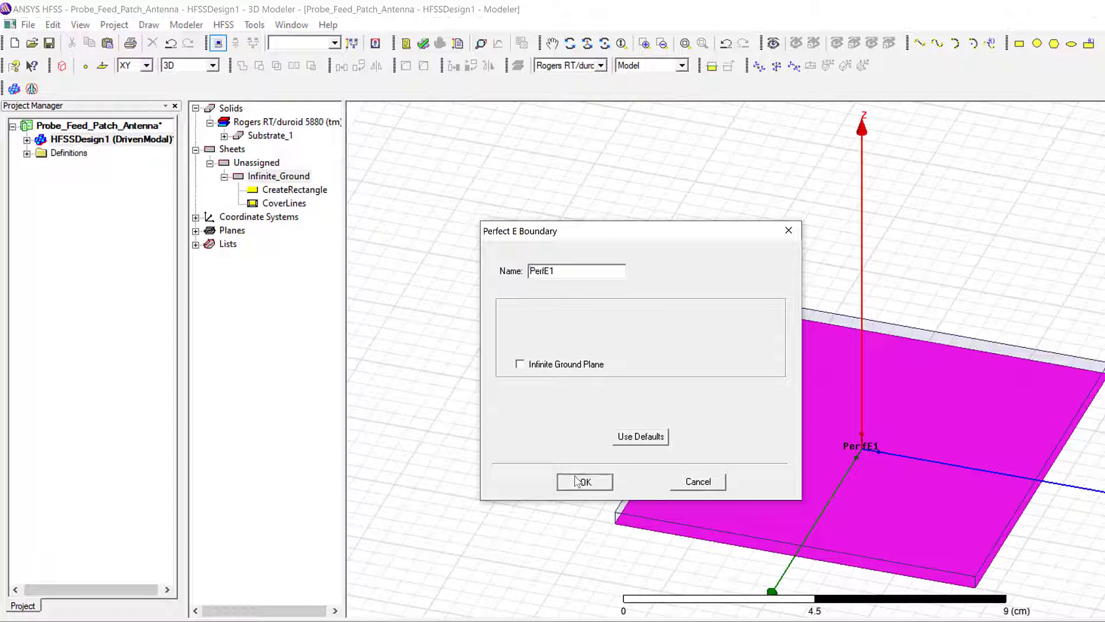
Step: Inspect the new Perfect E boundary under the design's boundaries and on the model
{"action": "left_click", "coordinate": [27, 140]}
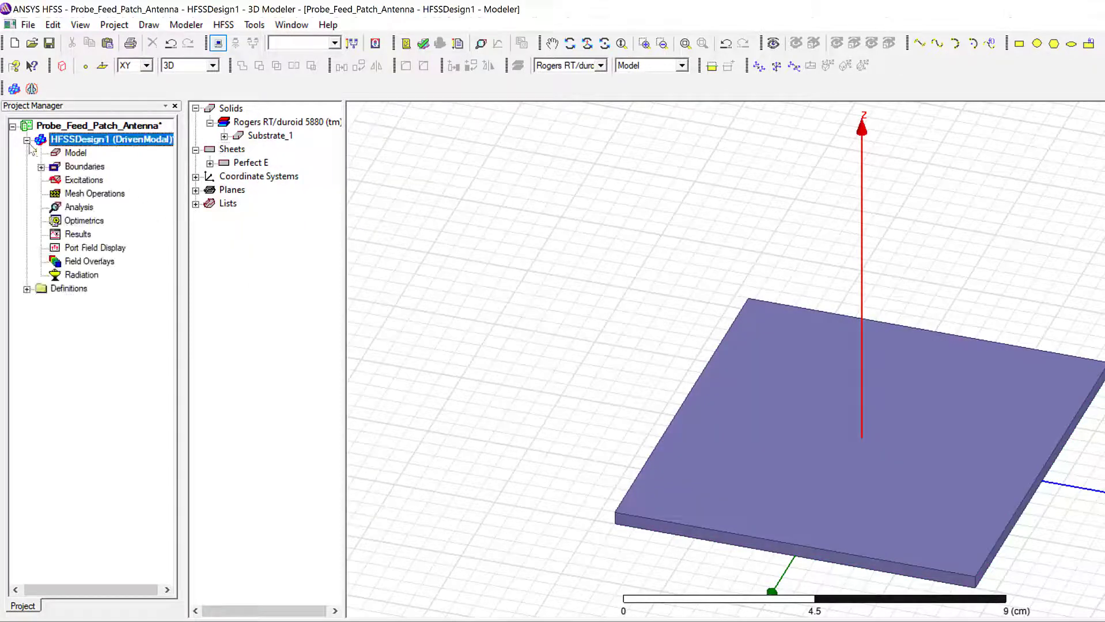
{"action": "left_click", "coordinate": [86, 180]}
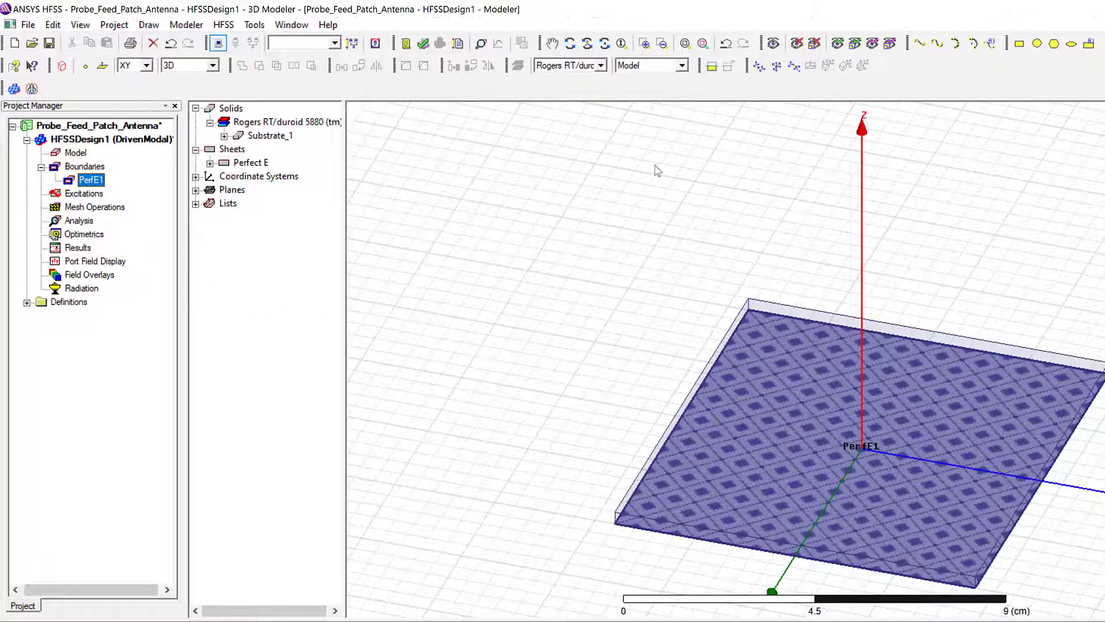
{"action": "left_click", "coordinate": [551, 43]}
{"action": "left_click_drag", "start_coordinate": [666, 202], "coordinate": [503, 138]}
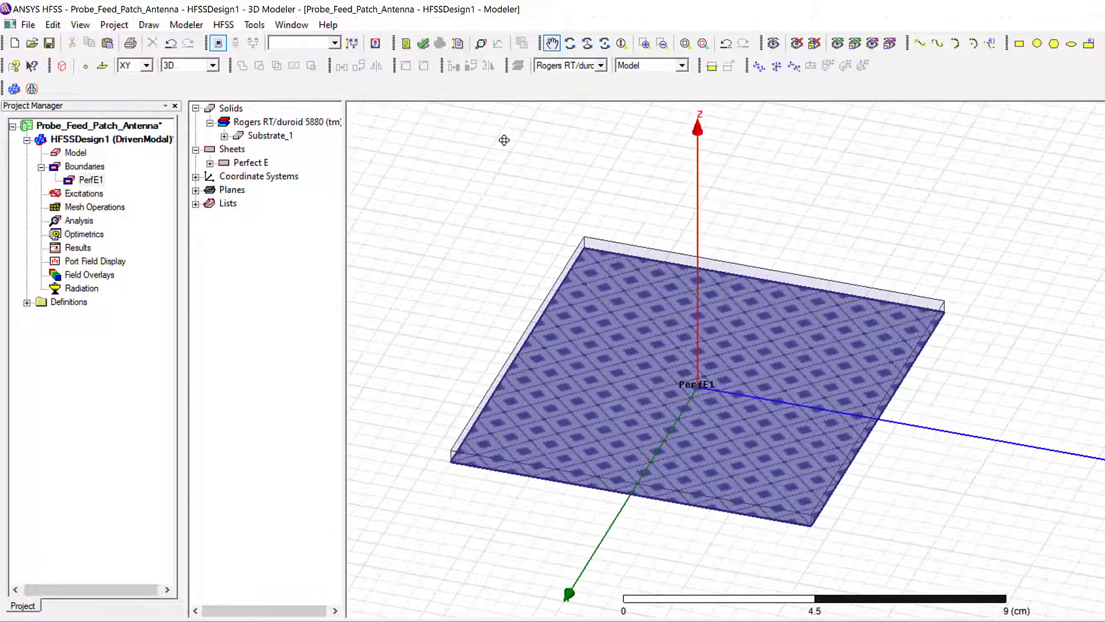
{"action": "left_click_drag", "start_coordinate": [612, 275], "coordinate": [690, 306]}
{"action": "right_click", "coordinate": [496, 195]}
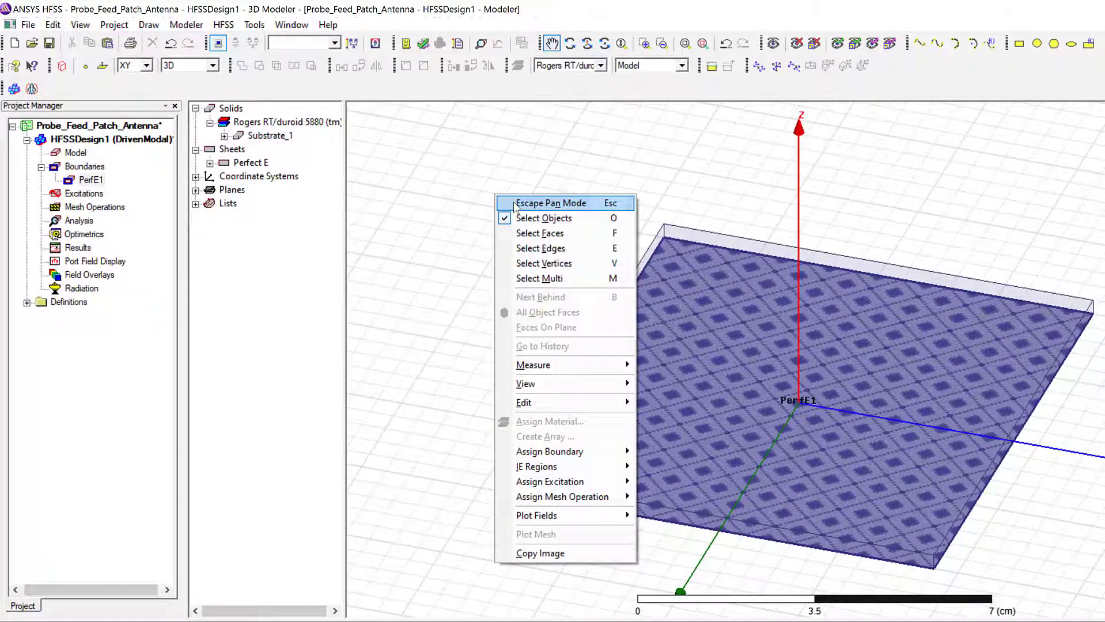
{"action": "left_click", "coordinate": [570, 202]}
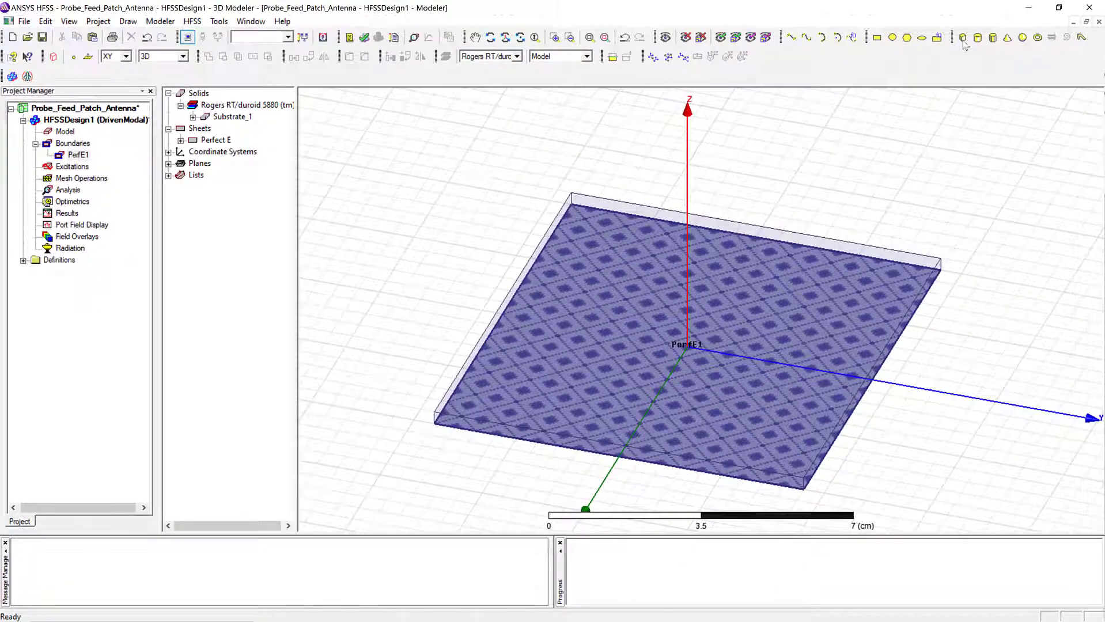
Step: Draw a cylinder along Z centred at -2.5, -0.5, 0 cm with a radius of about 0.71 cm and zero height
{"action": "left_click", "coordinate": [976, 41]}
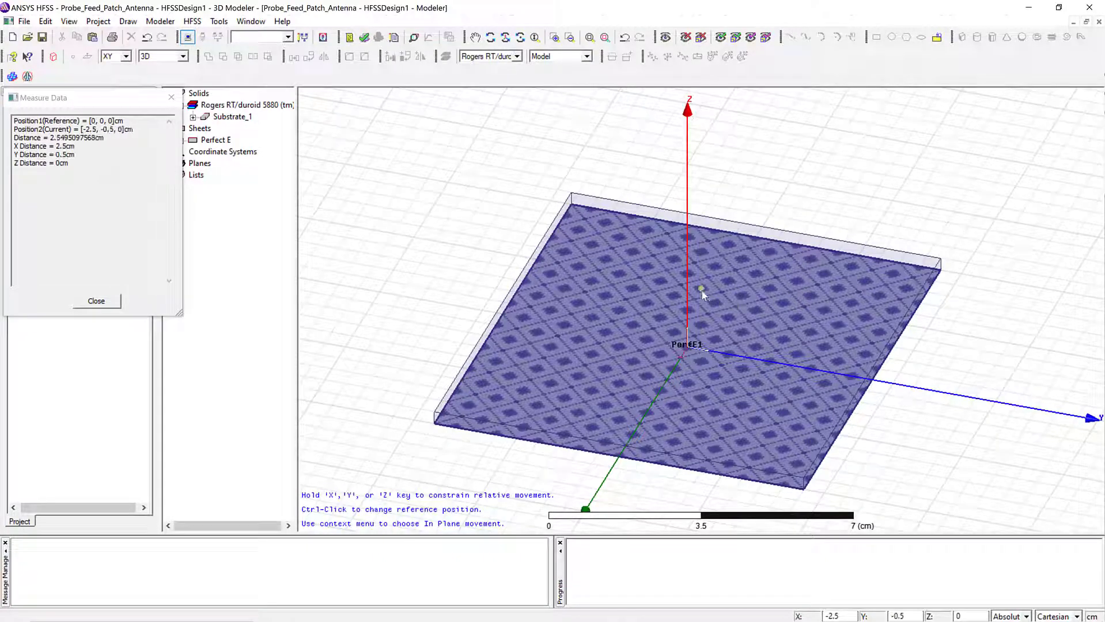
{"action": "left_click", "coordinate": [701, 288]}
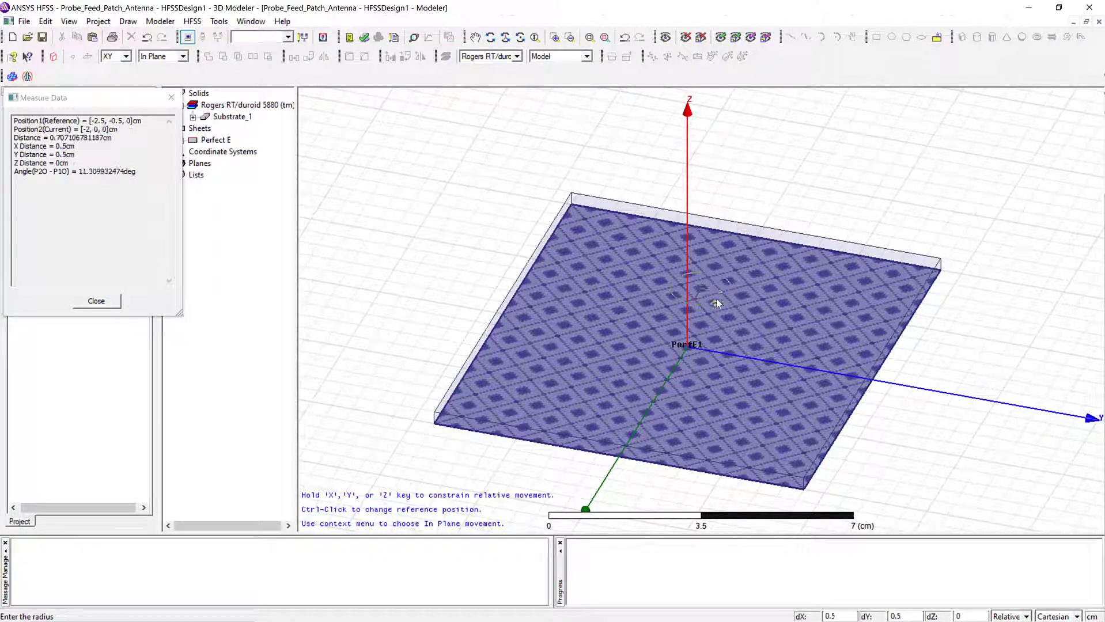
{"action": "left_click", "coordinate": [716, 299]}
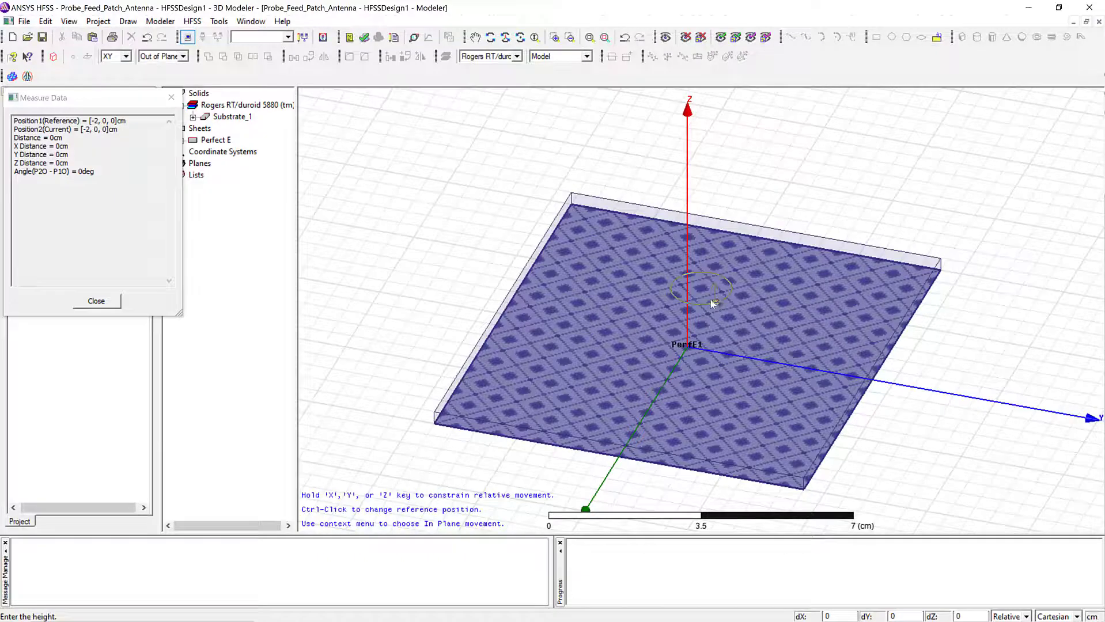
{"action": "left_click", "coordinate": [714, 302]}
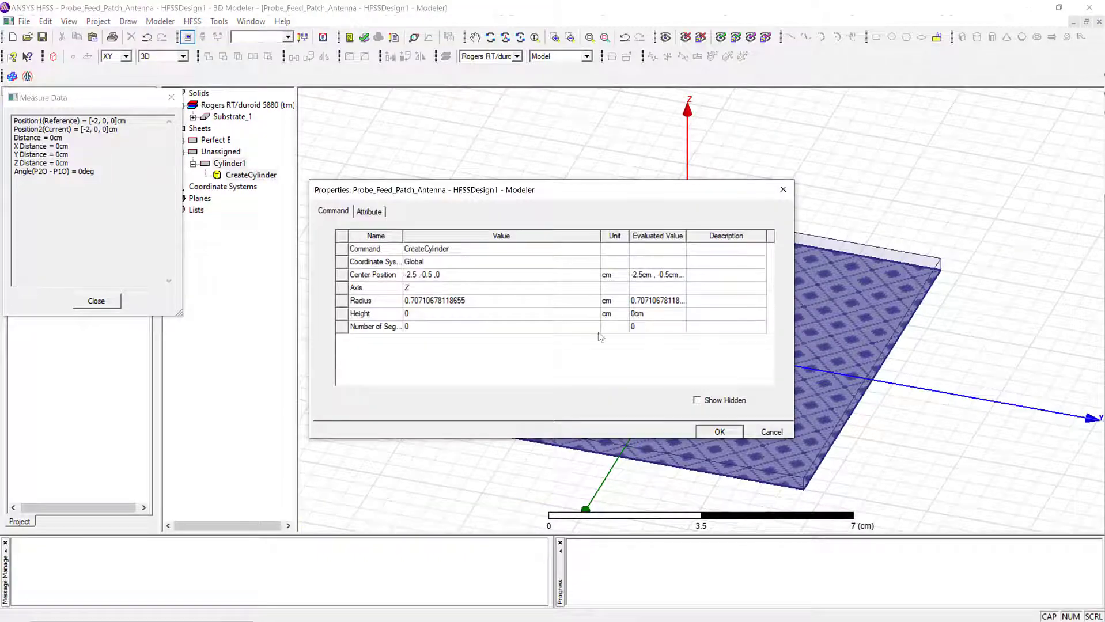
Step: Set the cylinder's centre position to -0.5, 0, 0 cm
{"action": "left_click", "coordinate": [401, 267]}
{"action": "left_click", "coordinate": [413, 277]}
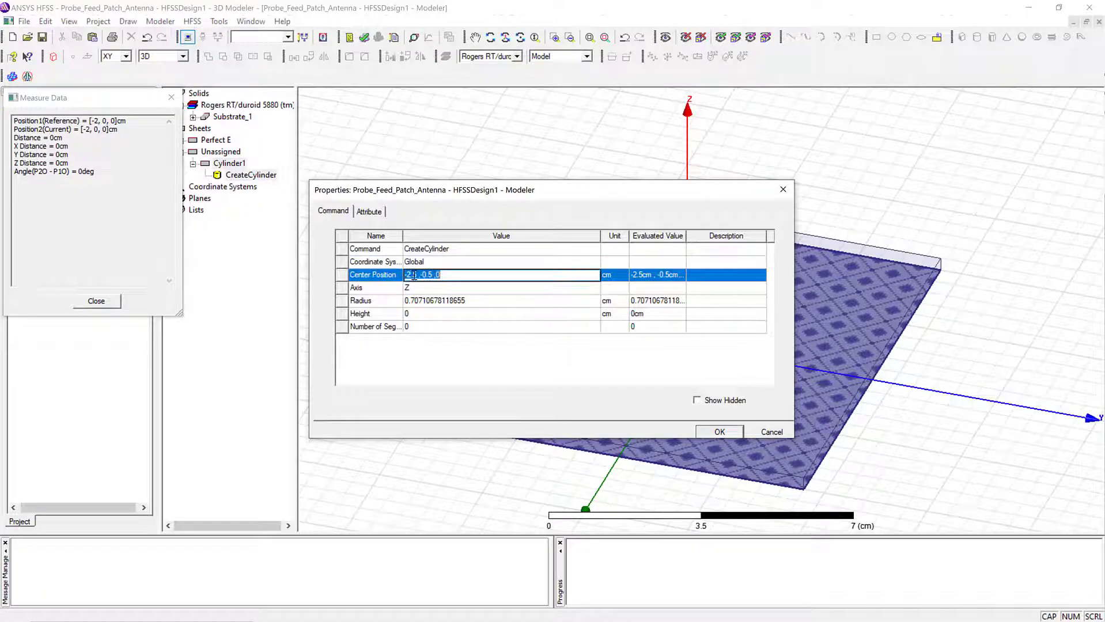
{"action": "left_click", "coordinate": [414, 275]}
{"action": "key", "text": "BackSpace"}
{"action": "key", "text": "BackSpace"}
{"action": "key", "text": "Delete"}
{"action": "key", "text": "Delete"}
{"action": "key", "text": "Delete"}
{"action": "type", "text": "-0.5"}
{"action": "key", "text": "BackSpace"}
{"action": "key", "text": "BackSpace"}
{"action": "key", "text": "Down"}
{"action": "key", "text": "Up"}
{"action": "key", "text": "End"}
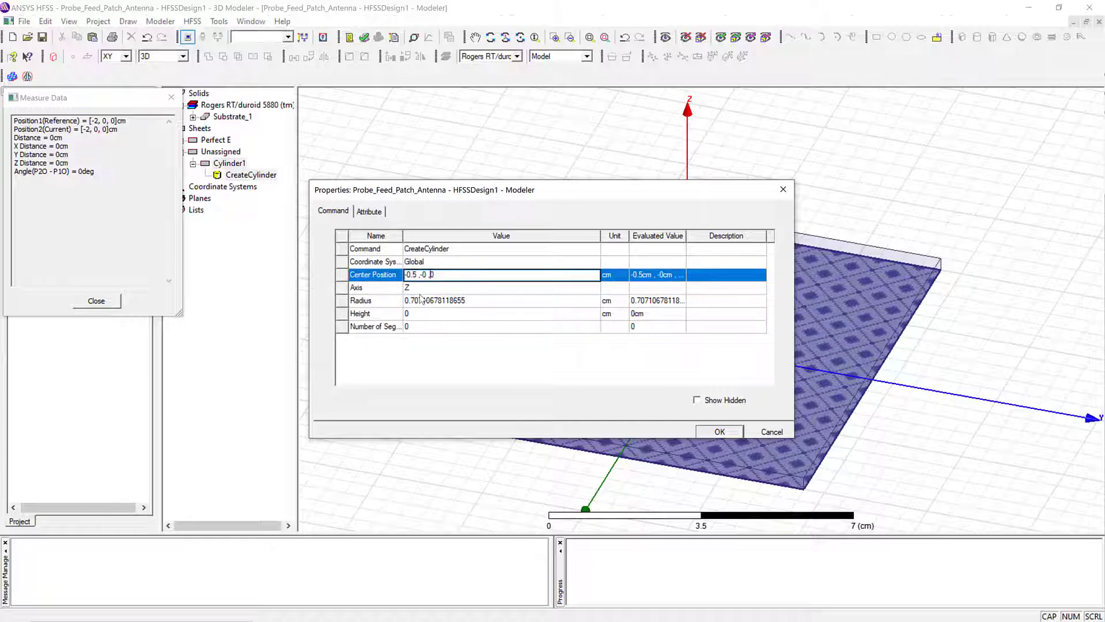
{"action": "key", "text": "BackSpace"}
Step: Set the cylinder's radius to 0.16 cm, keeping zero height, and accept its properties
{"action": "left_click", "coordinate": [475, 300]}
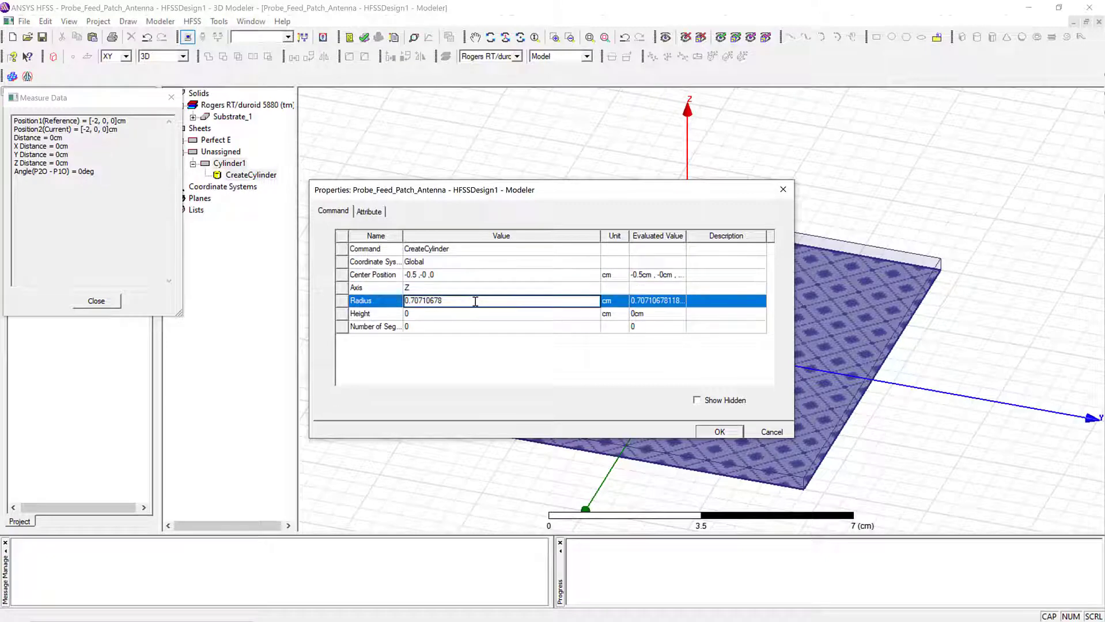
{"action": "key", "text": "BackSpace"}
{"action": "key", "text": "BackSpace"}
{"action": "type", "text": "16"}
{"action": "left_click", "coordinate": [719, 432]}
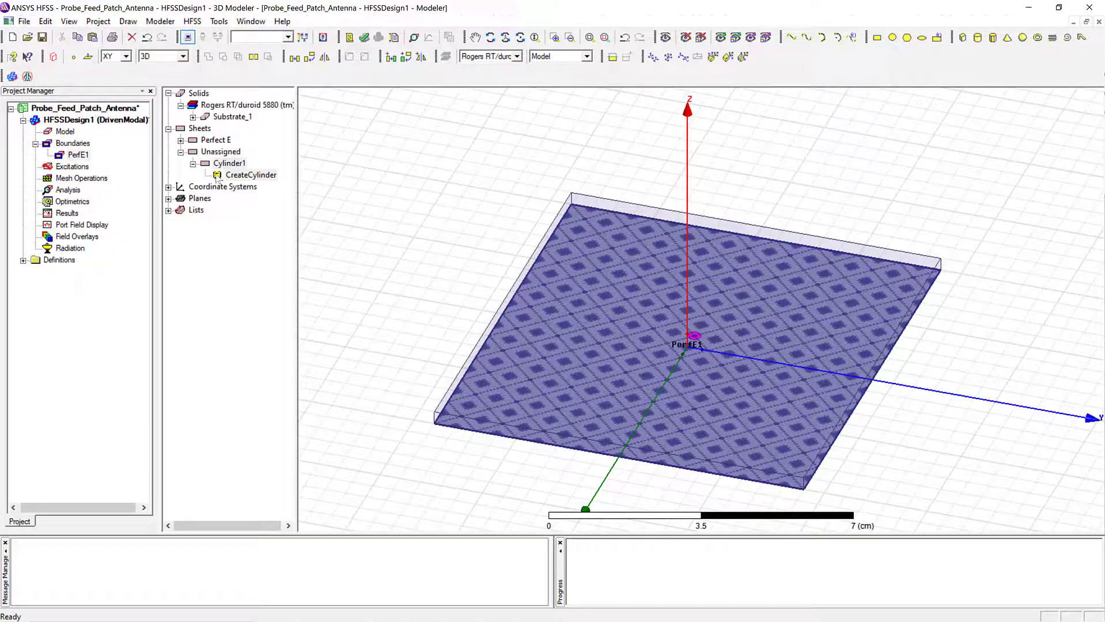
Step: Rename the cylinder sheet as Cut_Out
{"action": "double_click", "coordinate": [229, 164]}
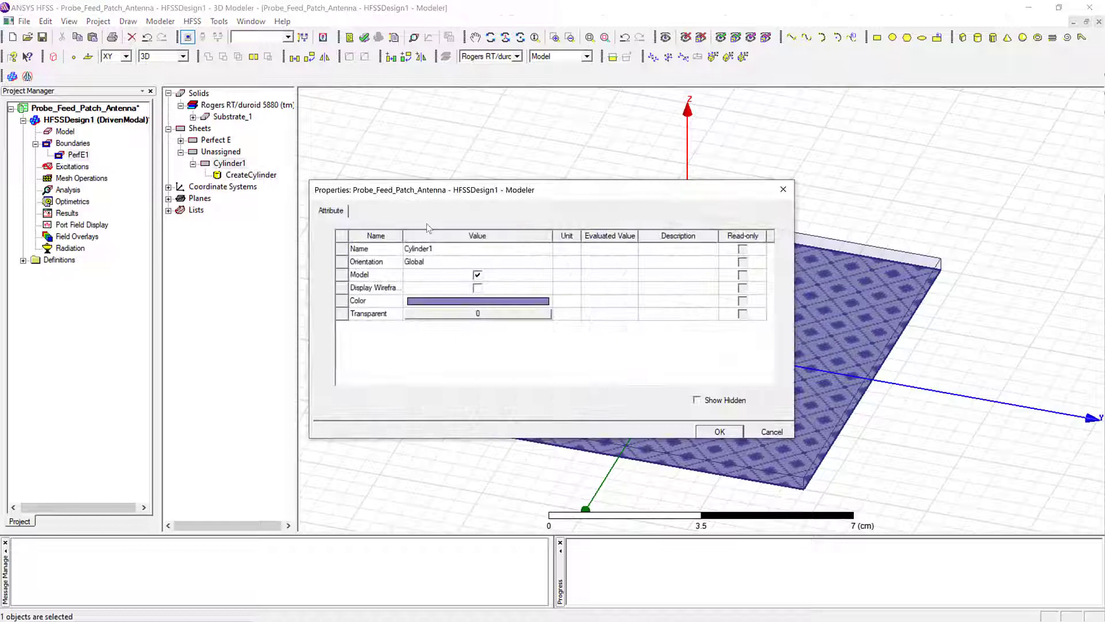
{"action": "left_click", "coordinate": [453, 249]}
{"action": "key", "text": "BackSpace"}
{"action": "key", "text": "BackSpace"}
{"action": "key", "text": "BackSpace"}
{"action": "key", "text": "BackSpace"}
{"action": "key", "text": "BackSpace"}
{"action": "key", "text": "BackSpace"}
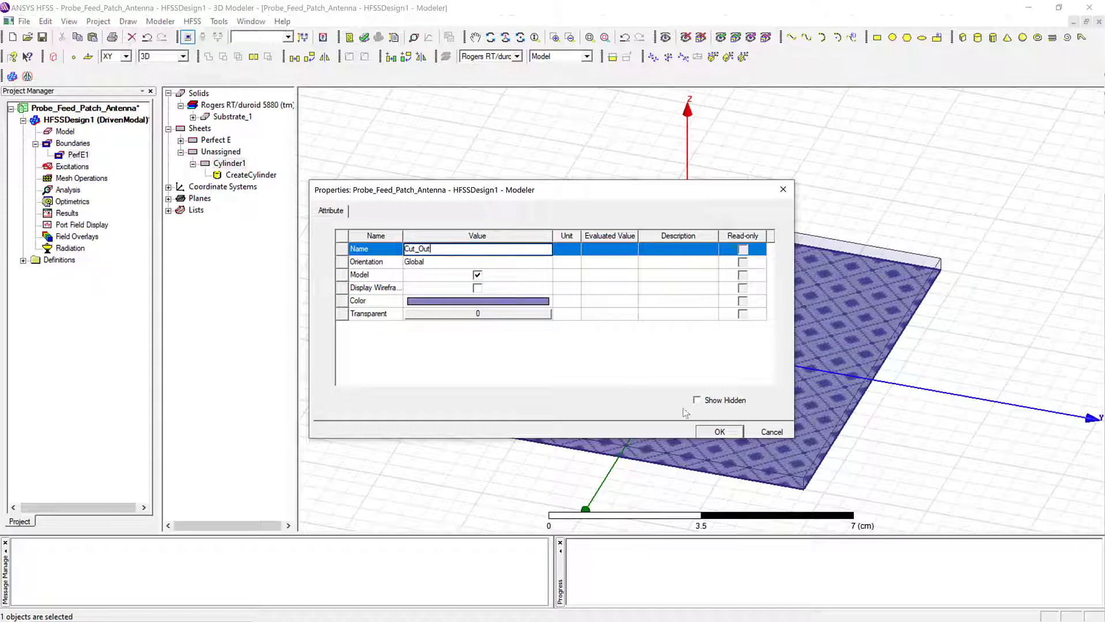
{"action": "left_click", "coordinate": [719, 432]}
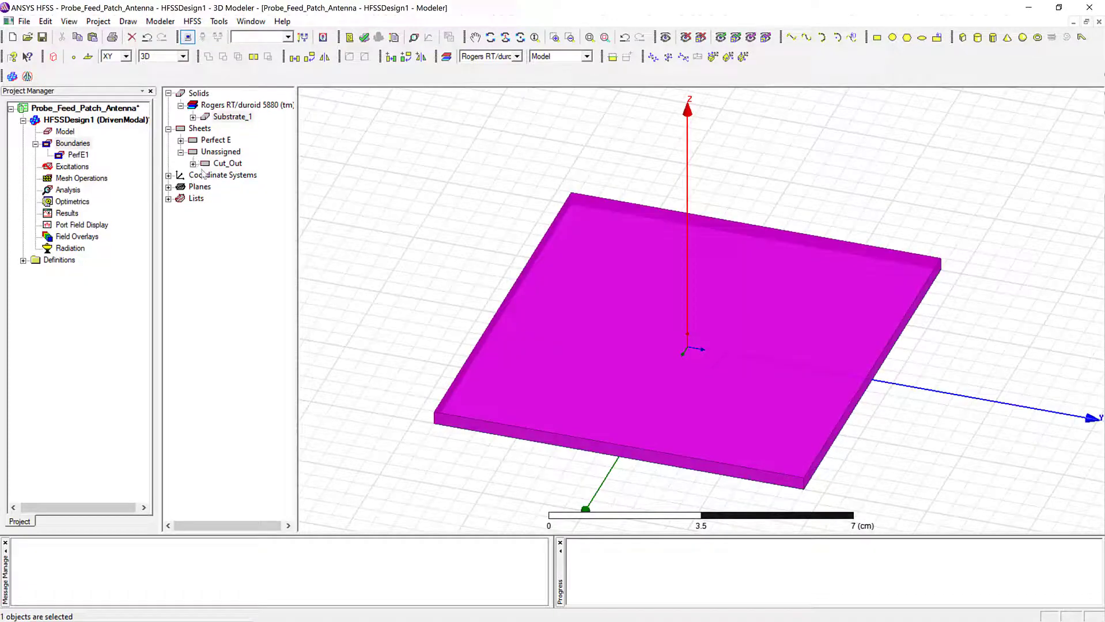
Step: Subtract the Cut_Out sheet from Infinite_Ground without cloning the tool object
{"action": "left_click", "coordinate": [193, 164]}
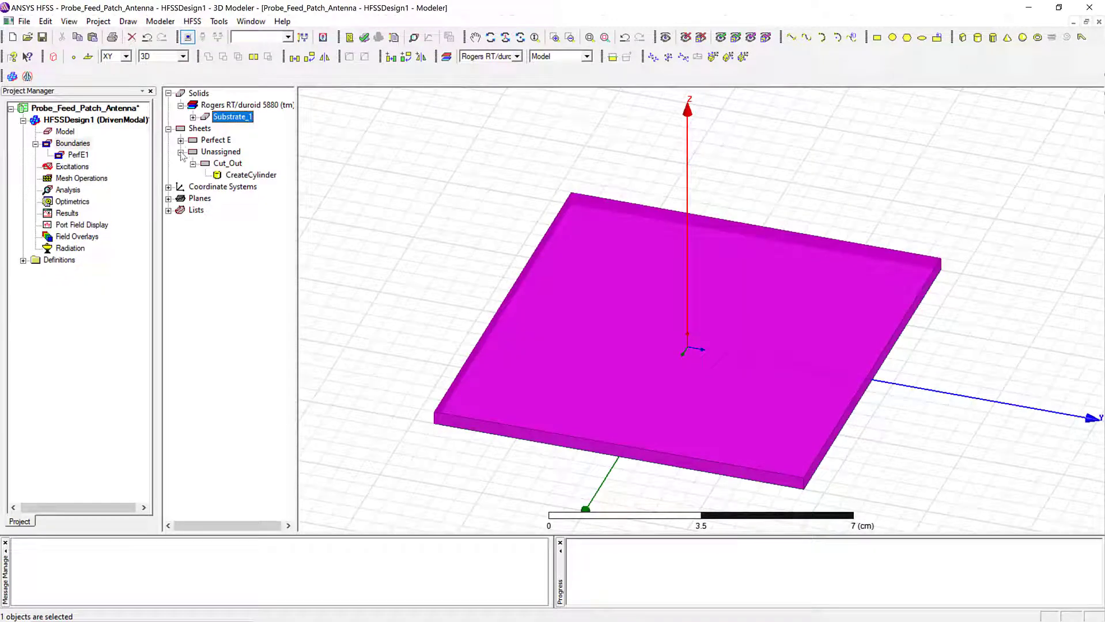
{"action": "left_click", "coordinate": [181, 140]}
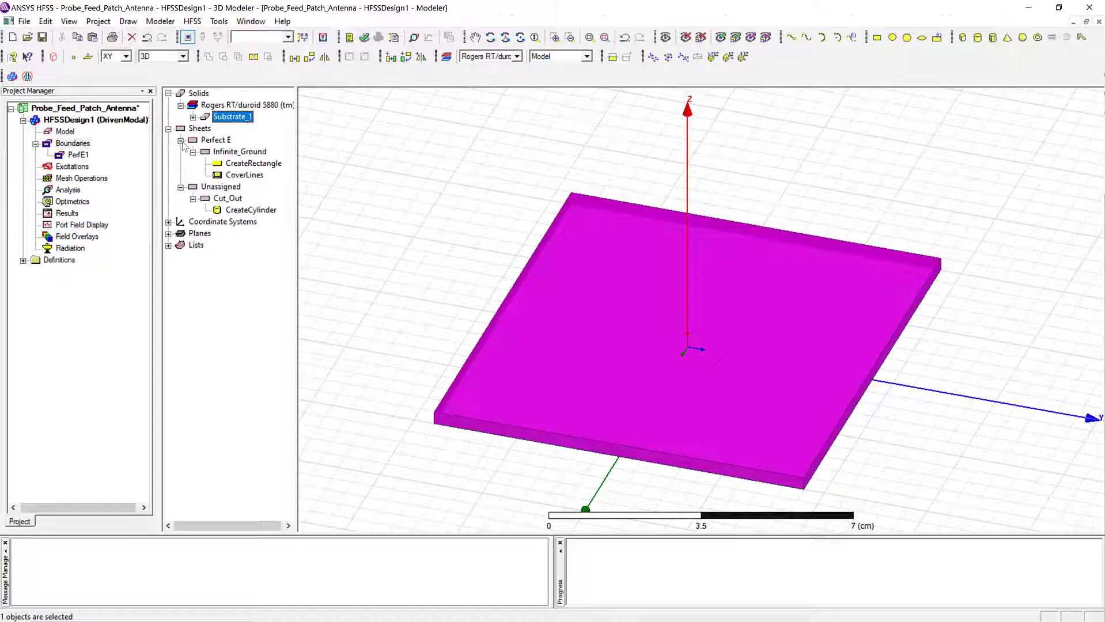
{"action": "left_click", "coordinate": [236, 152], "text": "ctrl"}
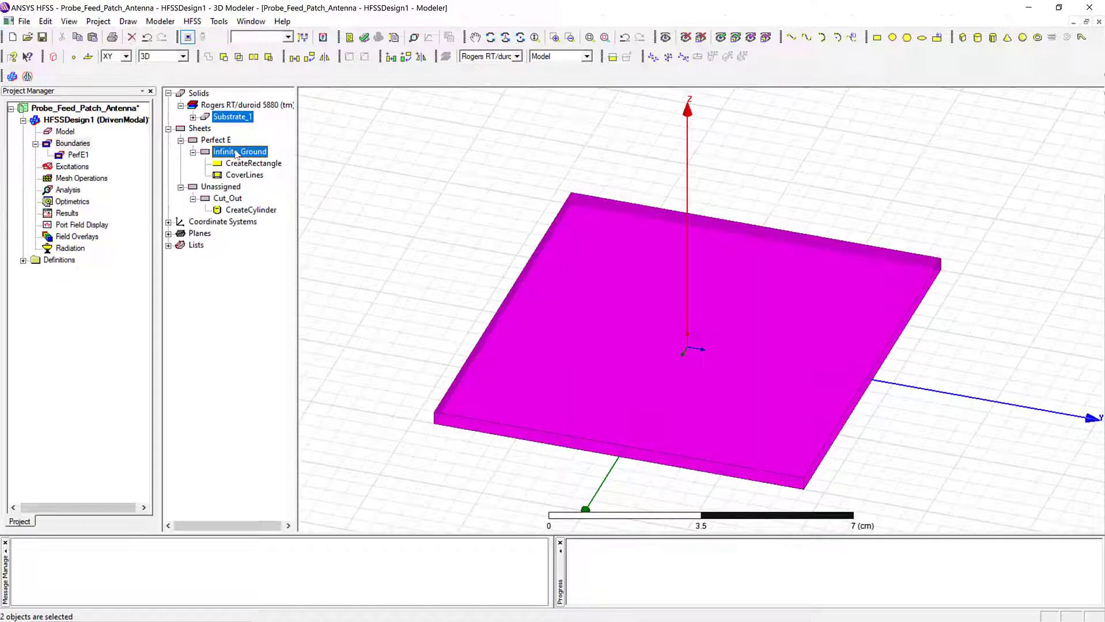
{"action": "left_click", "coordinate": [233, 199], "text": "ctrl"}
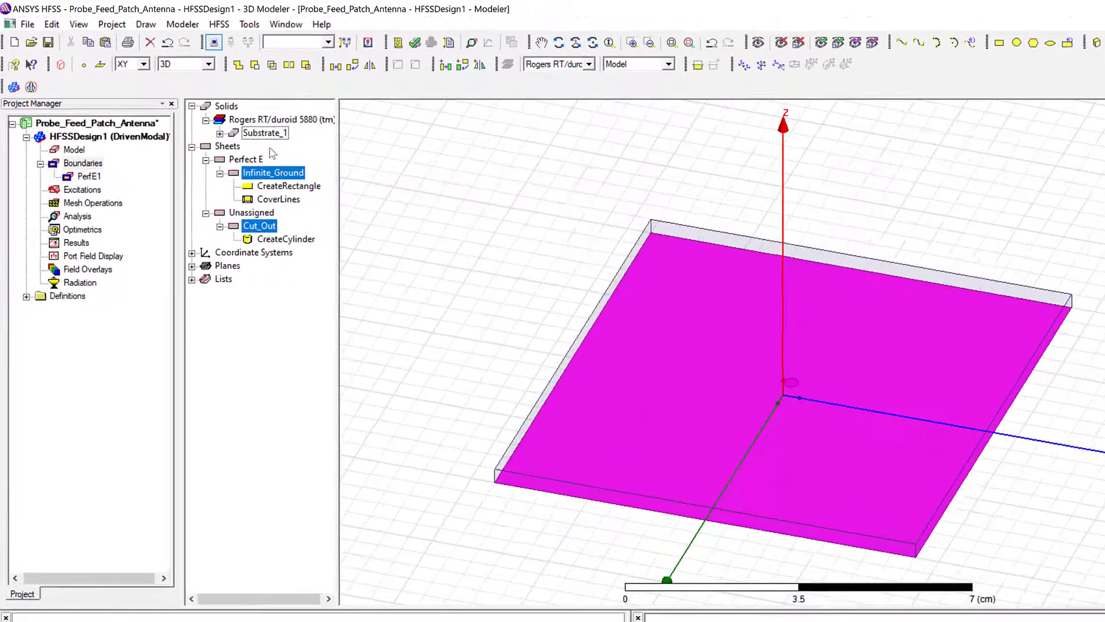
{"action": "left_click", "coordinate": [223, 57]}
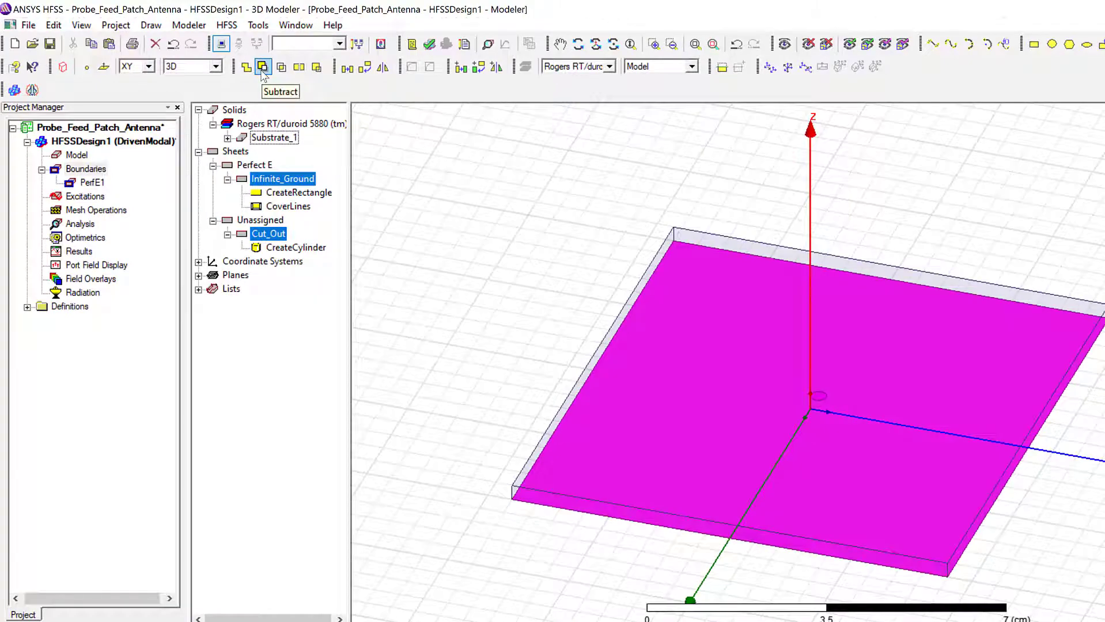
{"action": "left_click", "coordinate": [262, 67]}
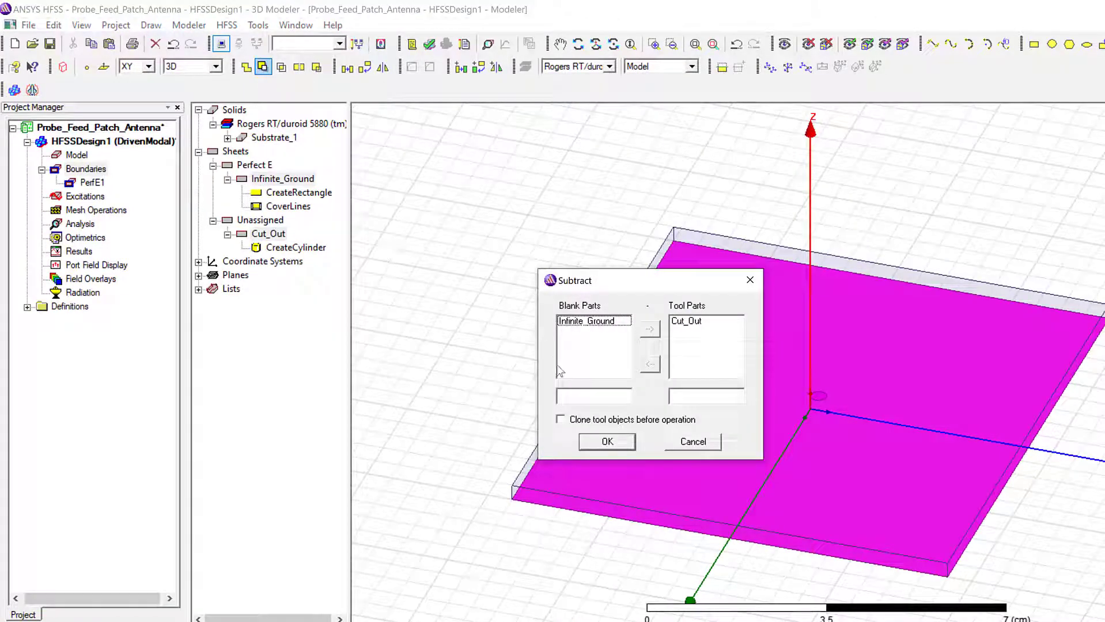
{"action": "left_click", "coordinate": [593, 321]}
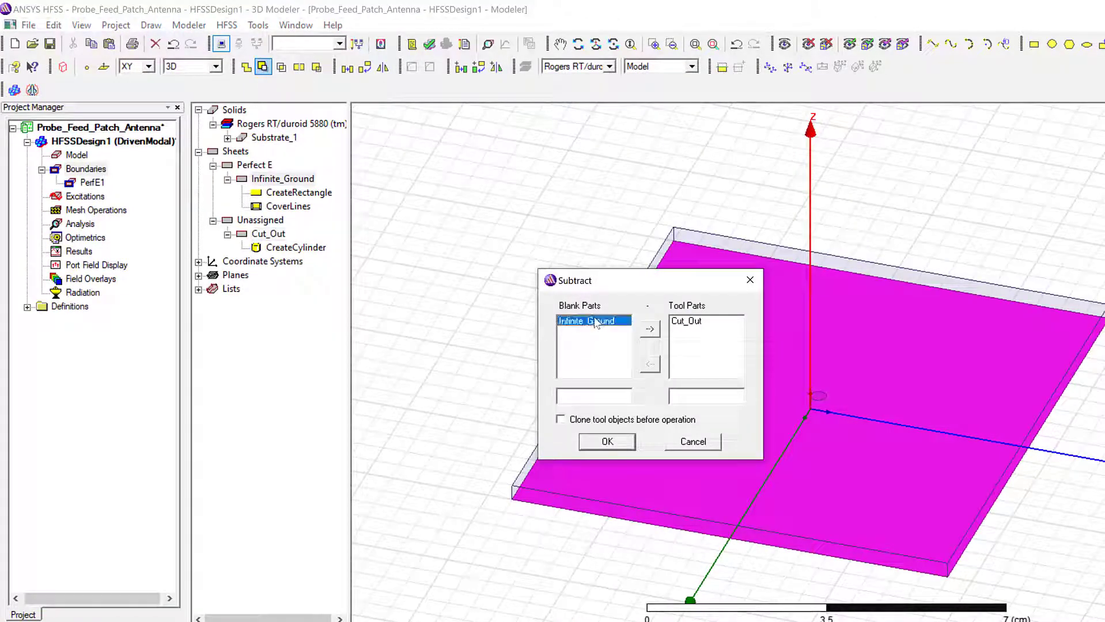
{"action": "left_click", "coordinate": [704, 328]}
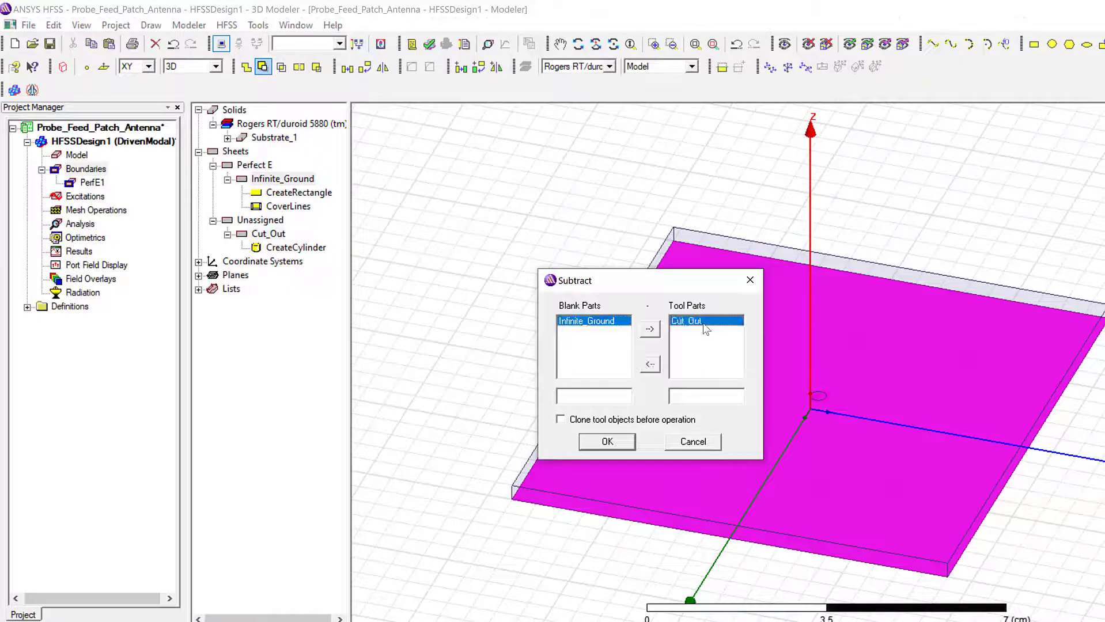
{"action": "left_click", "coordinate": [604, 441]}
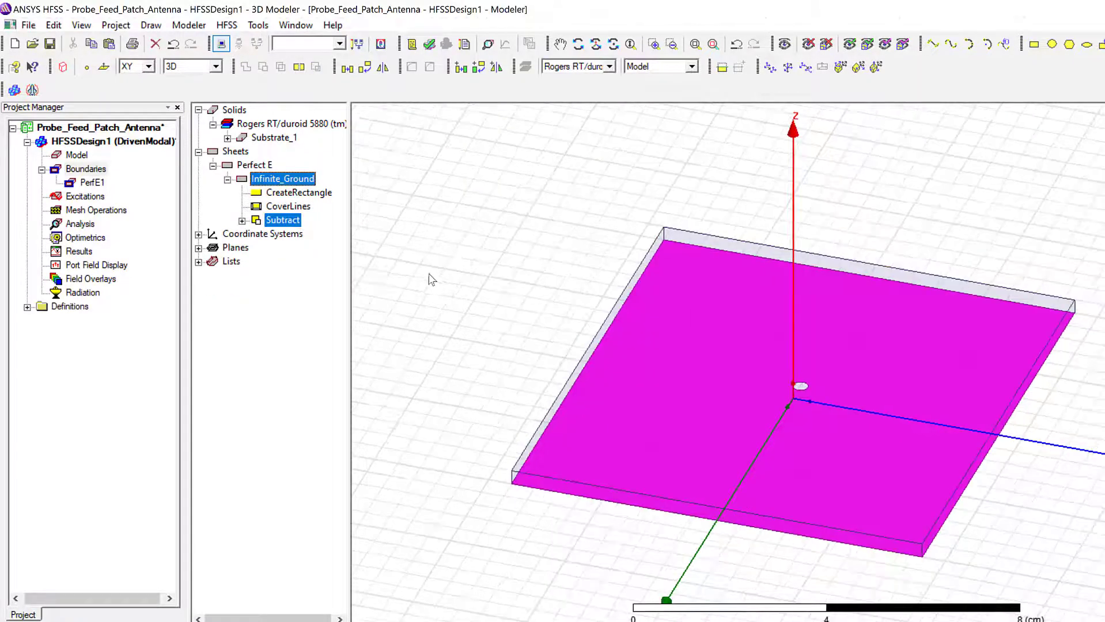
{"action": "left_click", "coordinate": [316, 360]}
Step: Draw a rectangle of about 4 by 4 cm on the XY plane, starting at -2.5, -2, 0 cm
{"action": "left_click", "coordinate": [949, 305]}
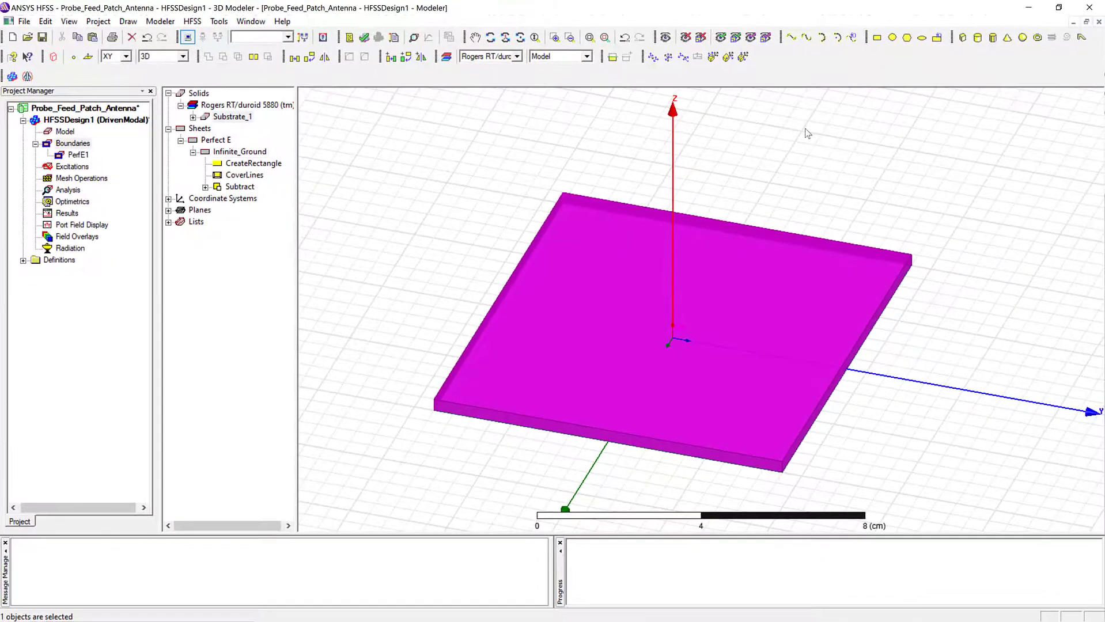
{"action": "right_click", "coordinate": [823, 128]}
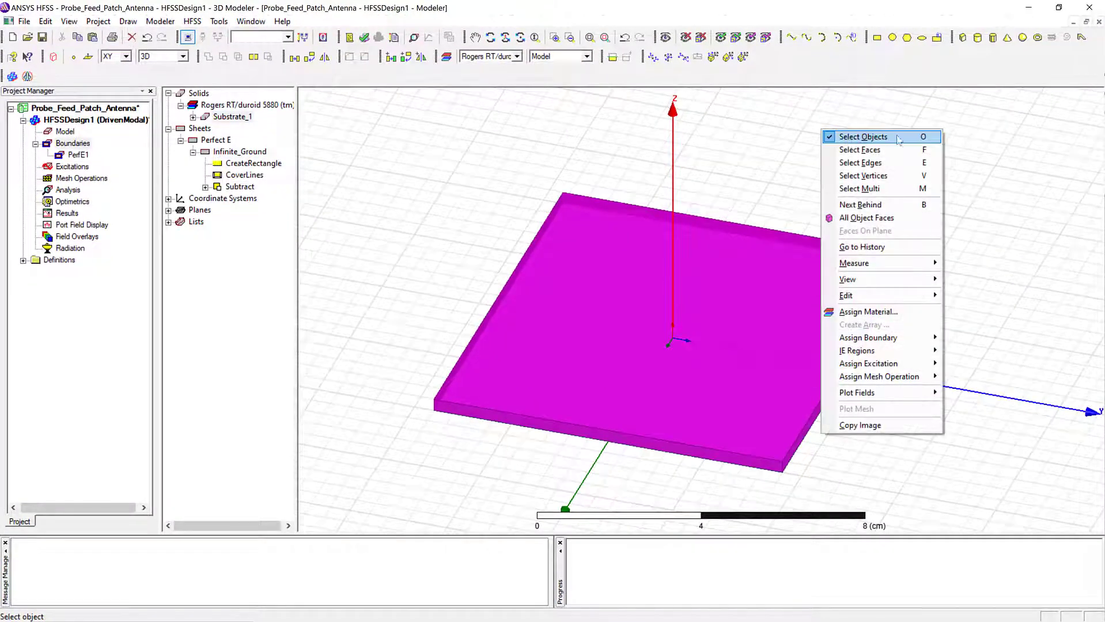
{"action": "left_click", "coordinate": [847, 139]}
{"action": "left_click", "coordinate": [877, 38]}
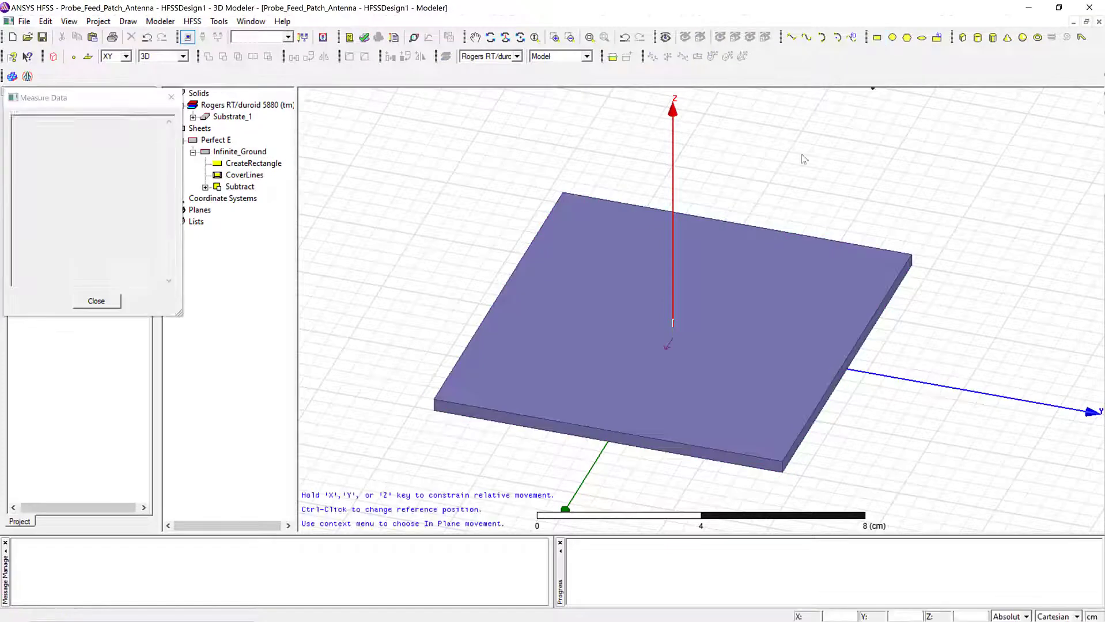
{"action": "left_click", "coordinate": [622, 281]}
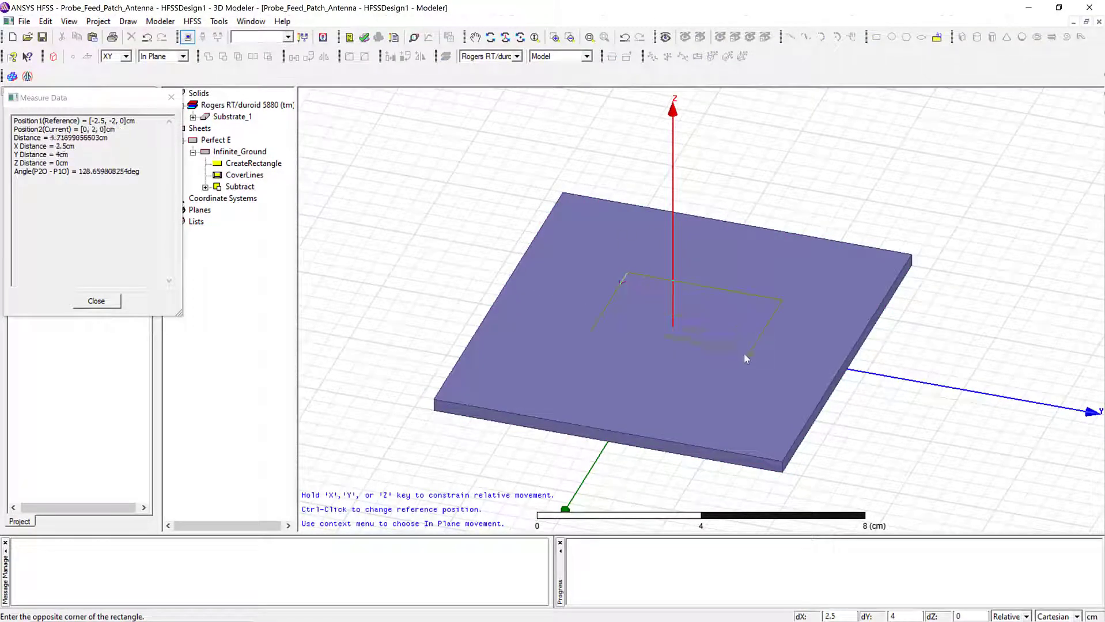
{"action": "left_click", "coordinate": [725, 384]}
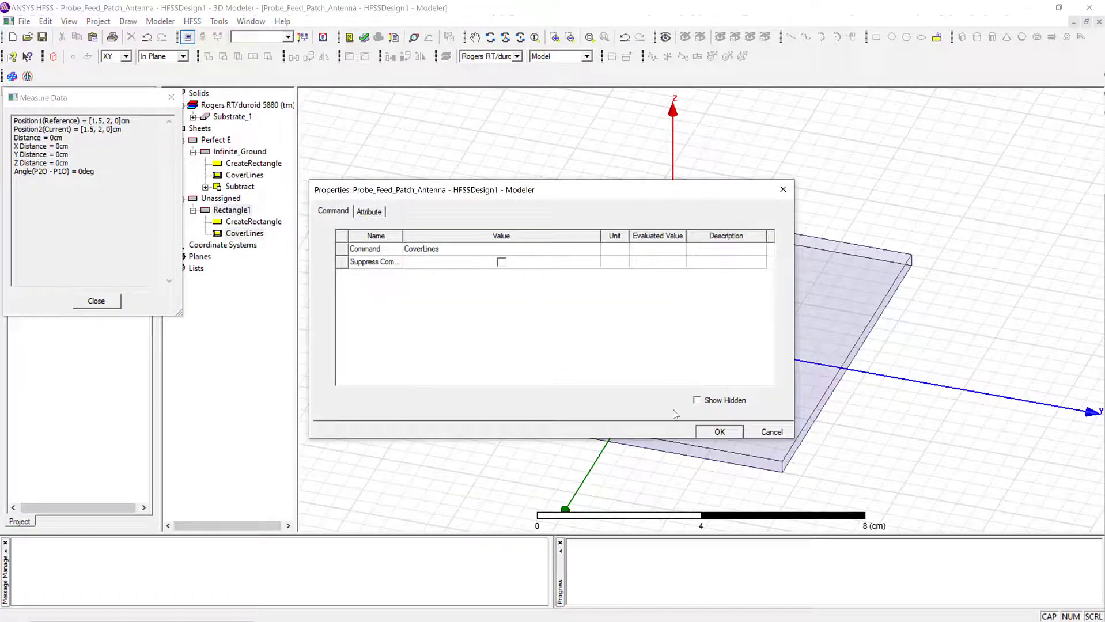
{"action": "left_click", "coordinate": [719, 431]}
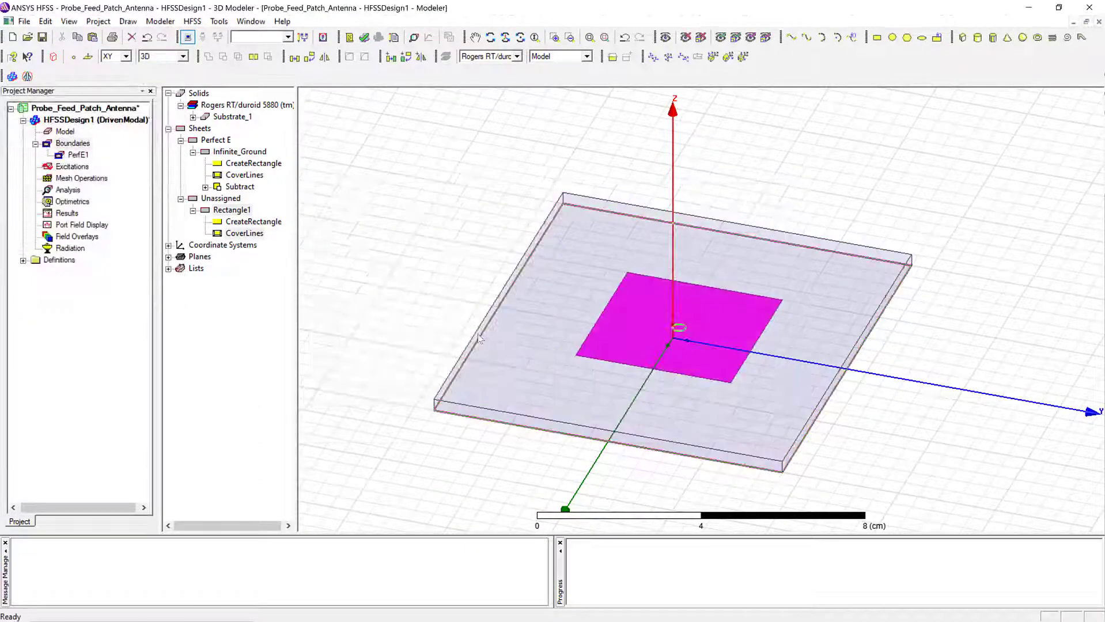
Step: Set the new rectangle's position to -2, -1.5, 0.32 cm with an X size of 4 cm and a Y size of 3 cm
{"action": "double_click", "coordinate": [254, 225]}
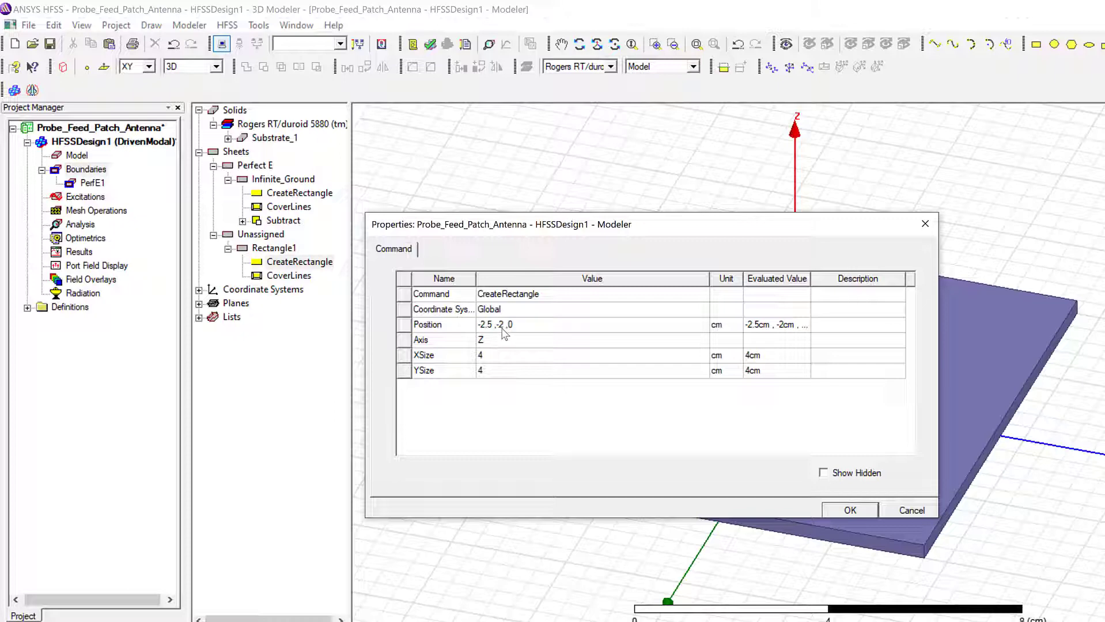
{"action": "left_click", "coordinate": [490, 324]}
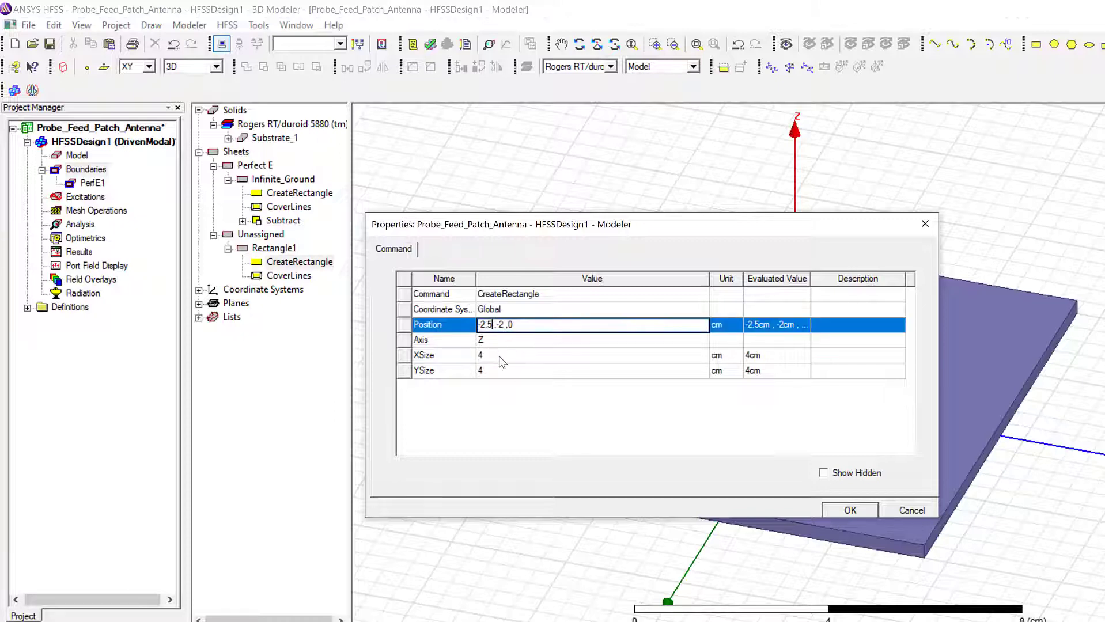
{"action": "type", "text": ".0 ,-1.5"}
{"action": "key", "text": "Tab"}
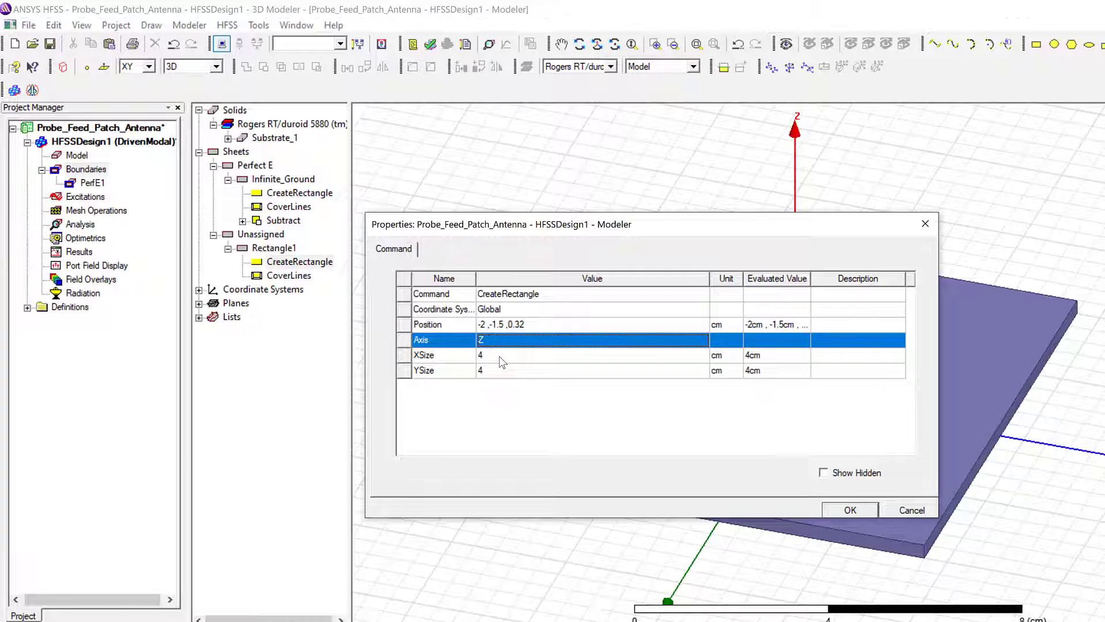
{"action": "key", "text": "Tab"}
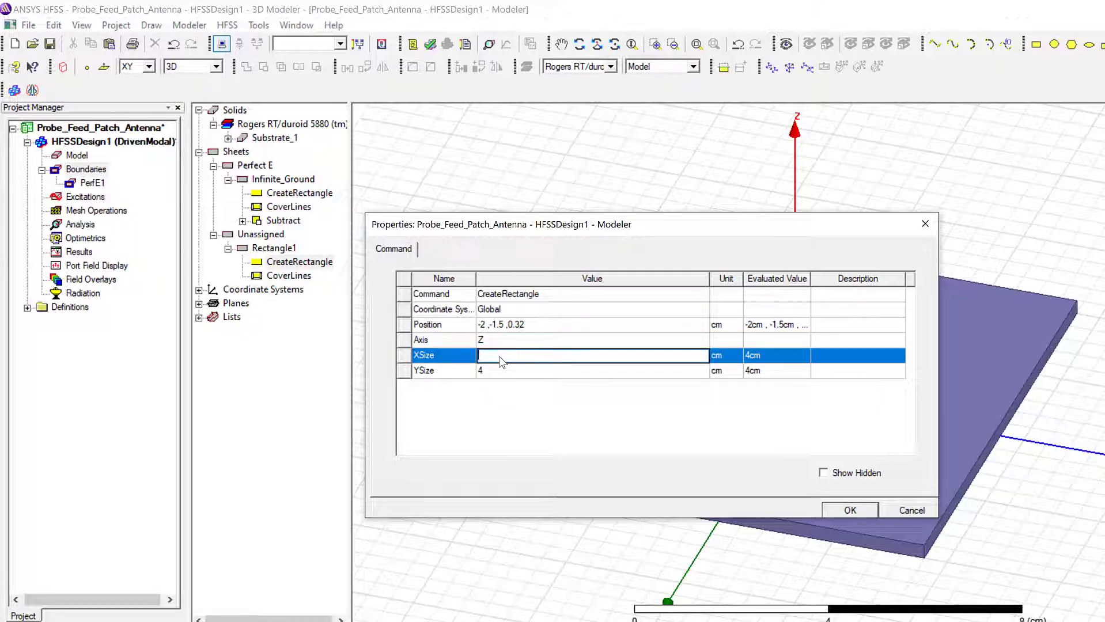
{"action": "key", "text": "Tab"}
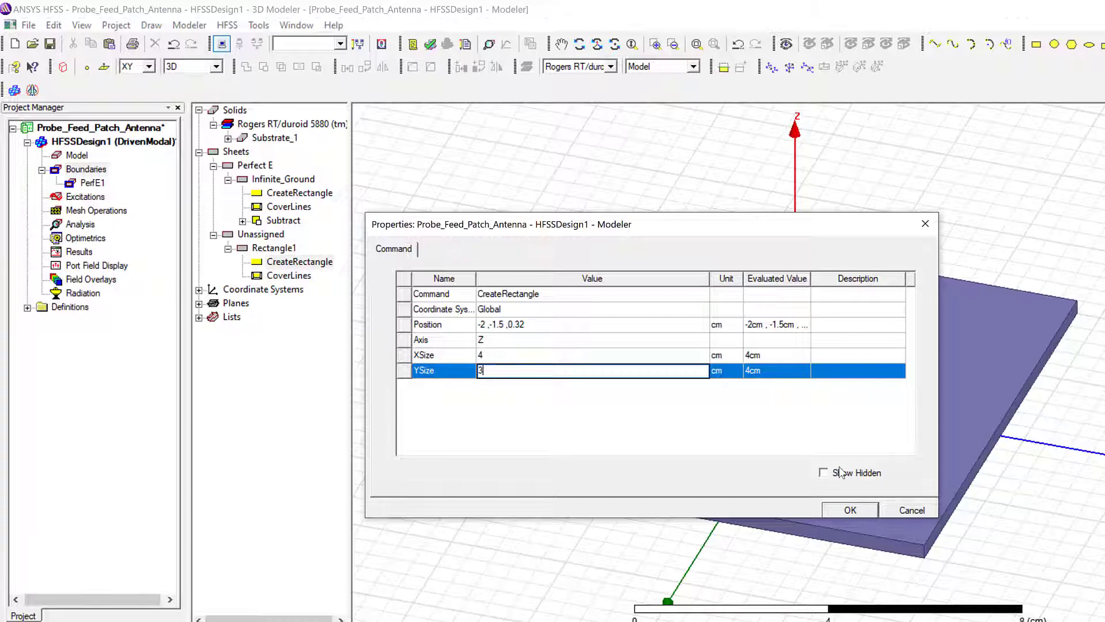
{"action": "left_click", "coordinate": [849, 511]}
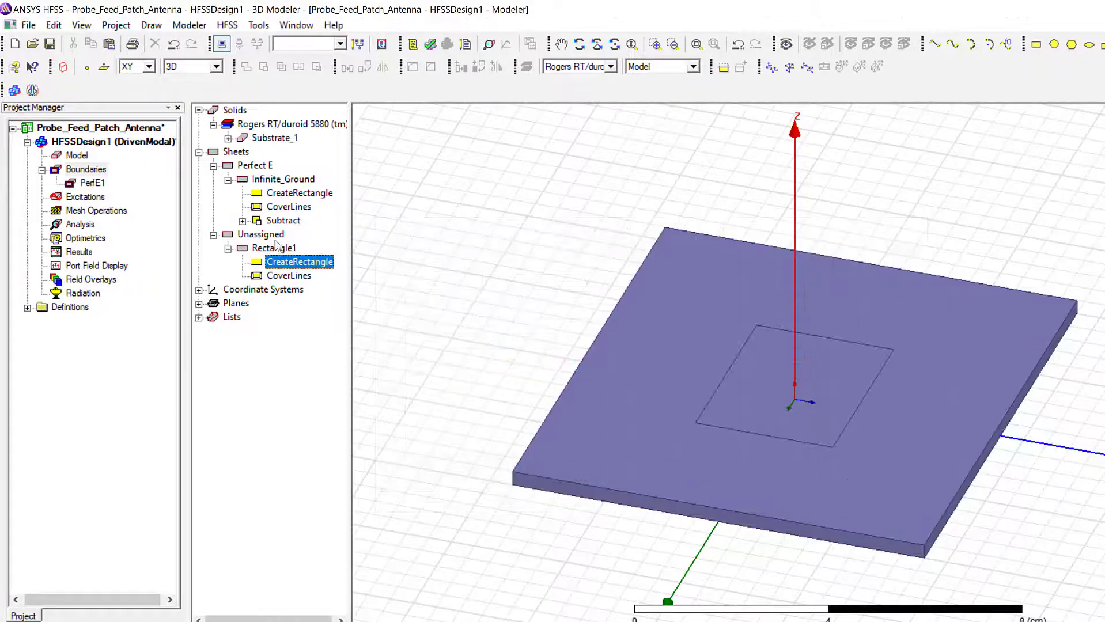
Step: Rename the new rectangle as Patch
{"action": "double_click", "coordinate": [277, 247]}
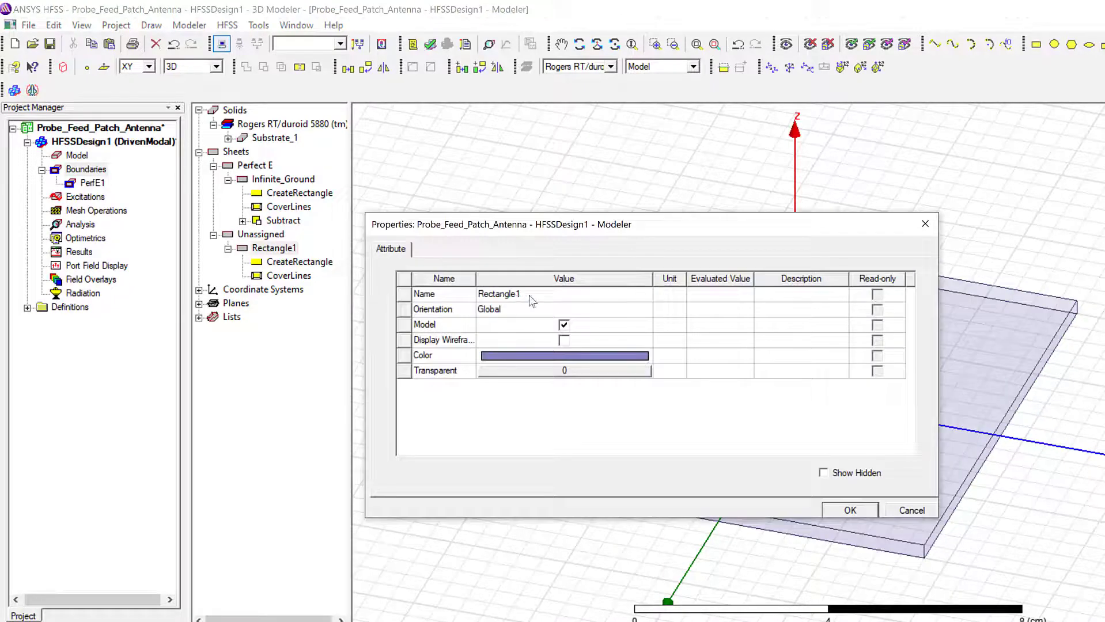
{"action": "left_click", "coordinate": [533, 295]}
{"action": "key", "text": "BackSpace"}
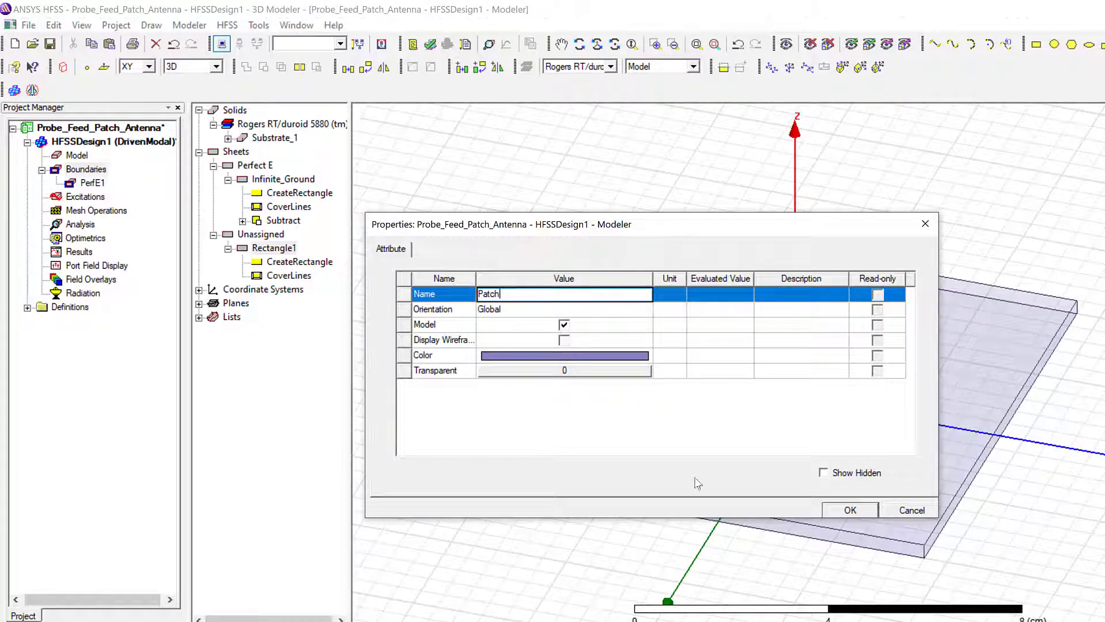
{"action": "left_click", "coordinate": [849, 510]}
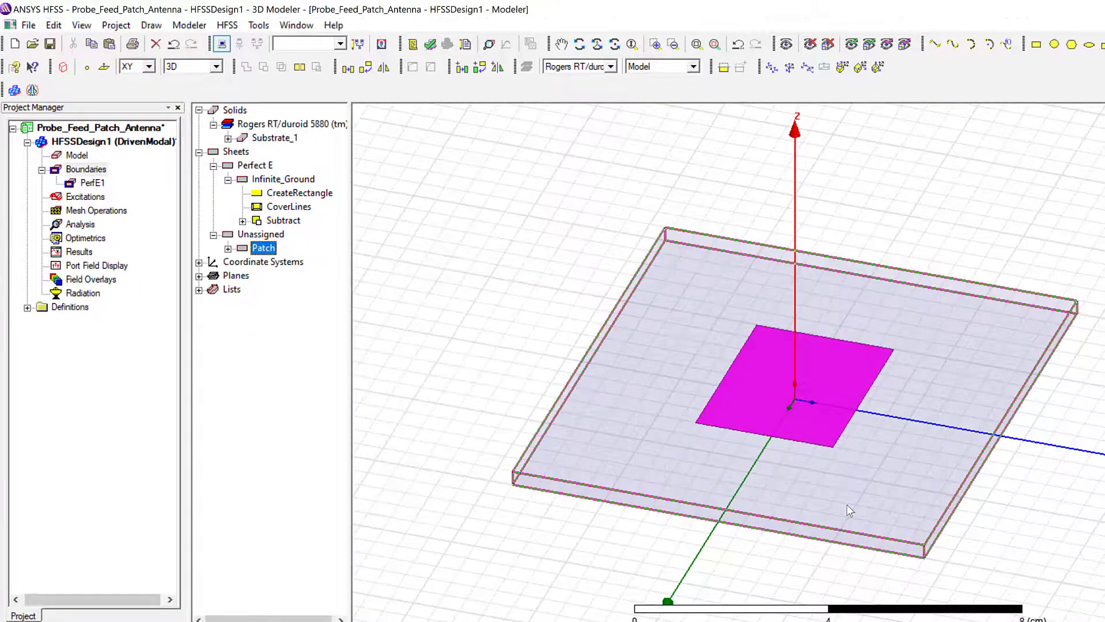
{"action": "left_click", "coordinate": [465, 342]}
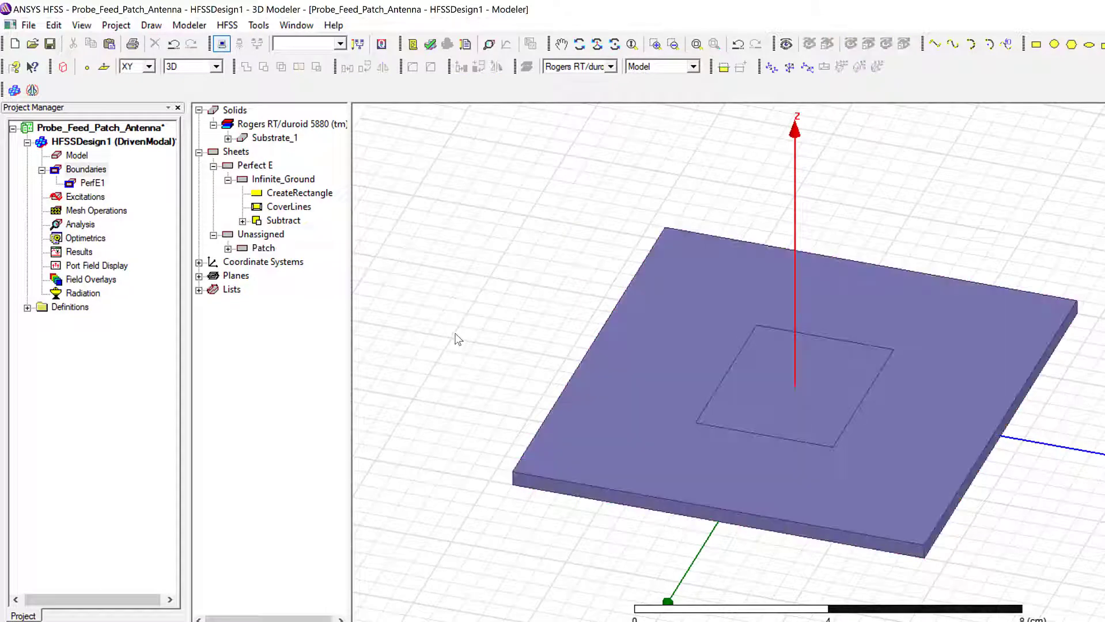
Step: Assign a Perfect E boundary to the Patch sheet, keeping the default name PerfE2 and leaving the infinite ground plane option off
{"action": "left_click", "coordinate": [228, 249]}
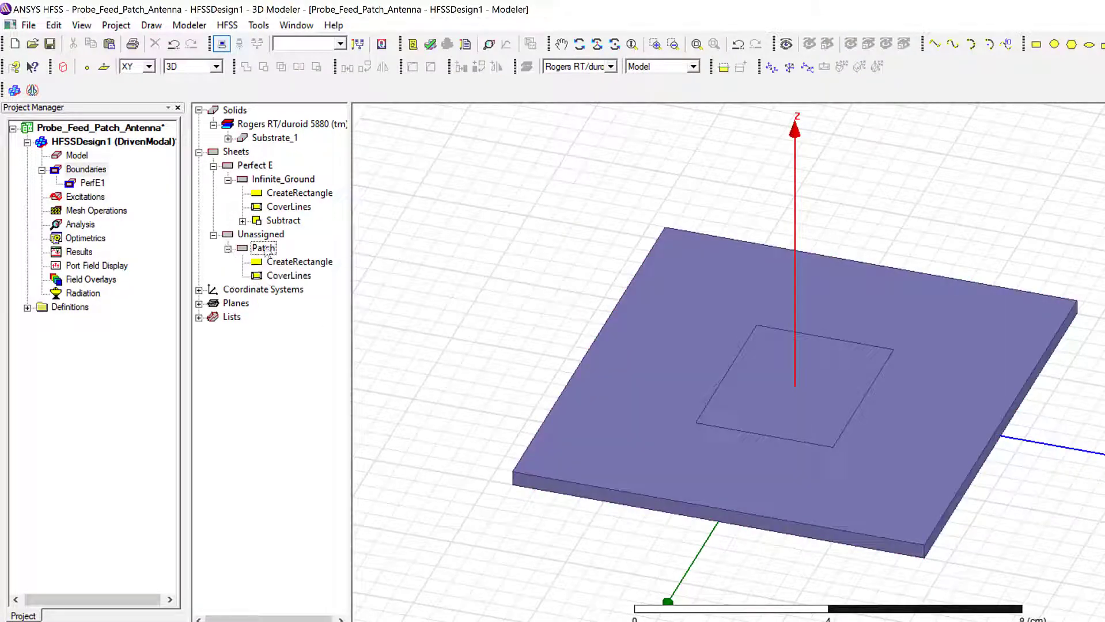
{"action": "right_click", "coordinate": [264, 248]}
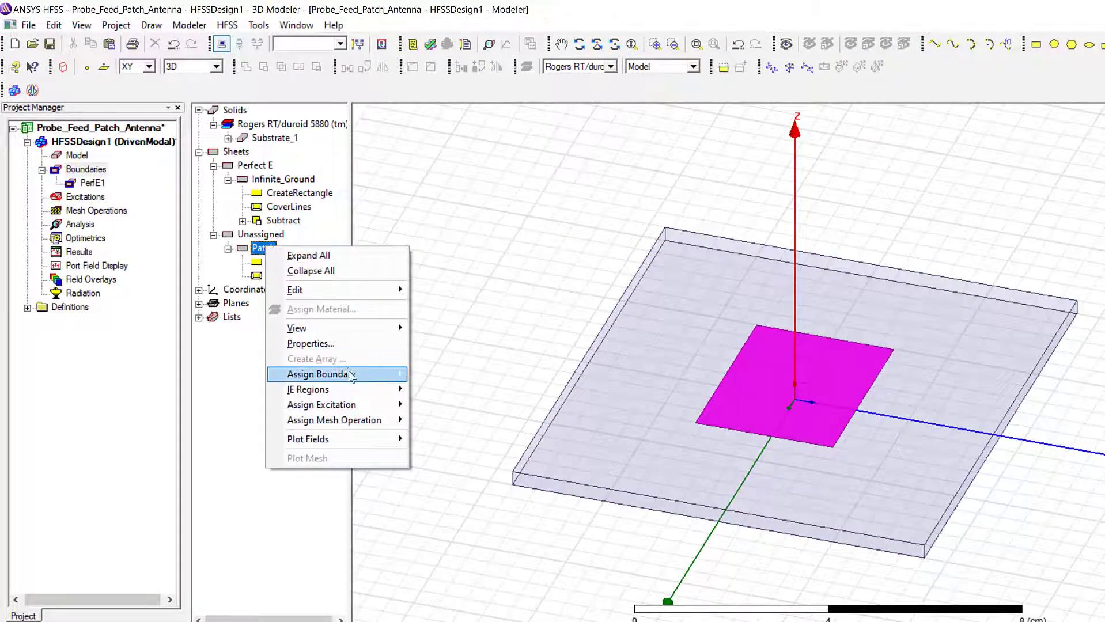
{"action": "mouse_move", "coordinate": [354, 375]}
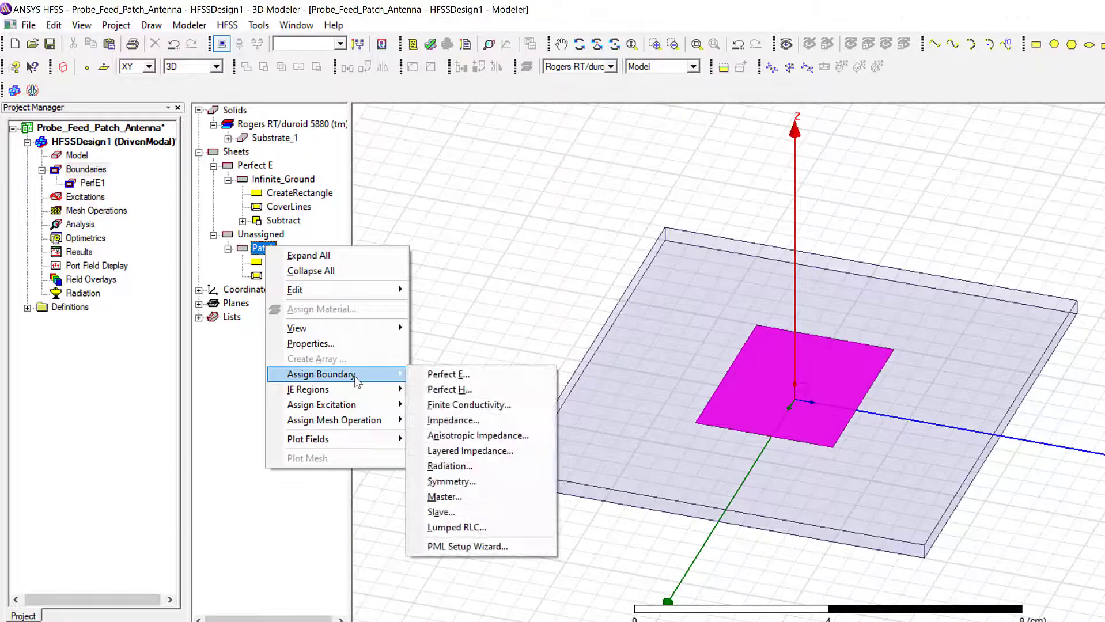
{"action": "left_click", "coordinate": [440, 374]}
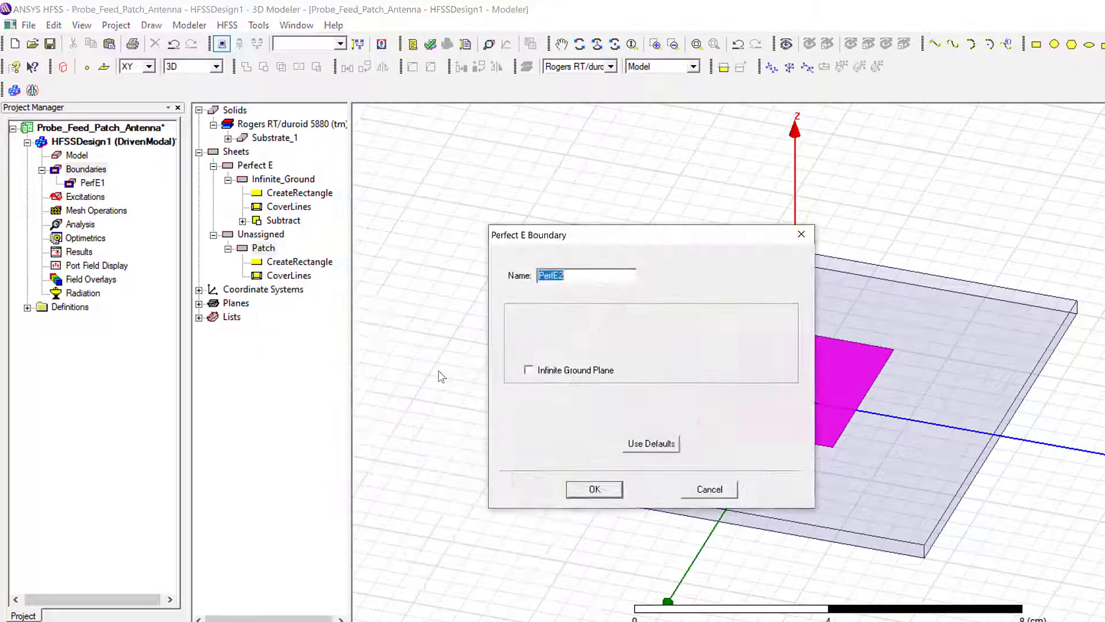
{"action": "left_click", "coordinate": [594, 490]}
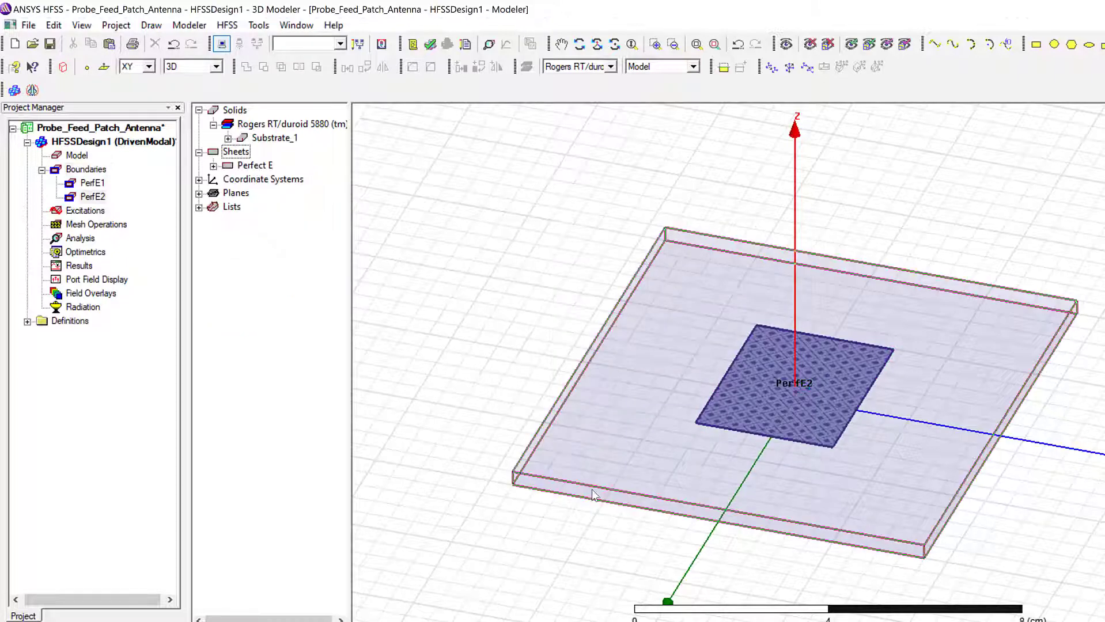
Step: Examine the PerfE1 and PerfE2 boundary assignments, then the antenna's side profile and the underside around the ground cut-out
{"action": "left_click", "coordinate": [85, 183]}
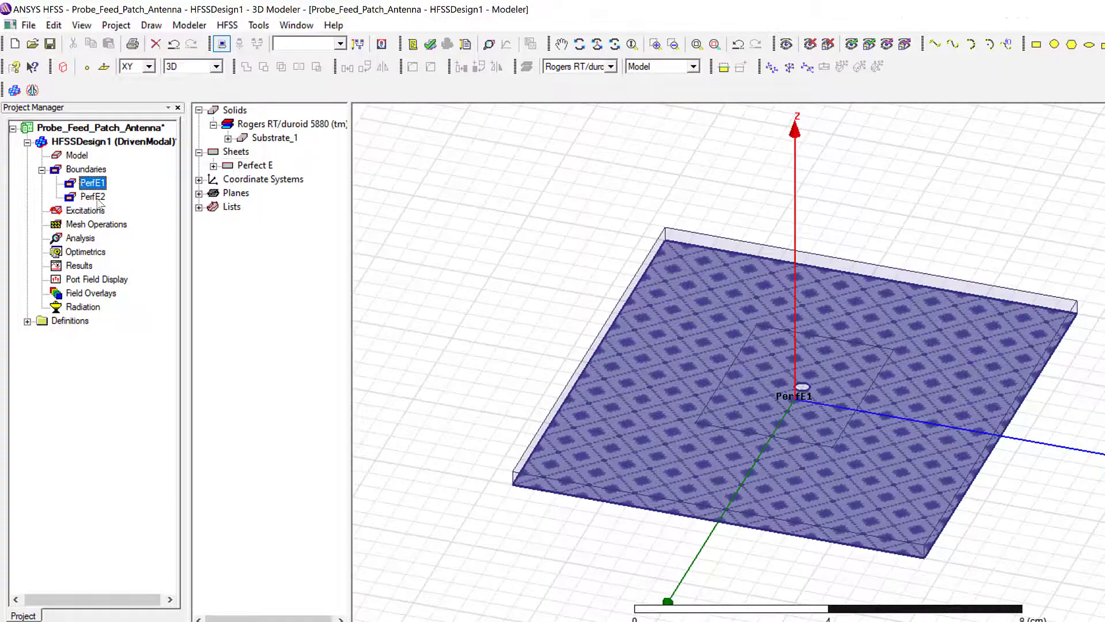
{"action": "left_click", "coordinate": [95, 198]}
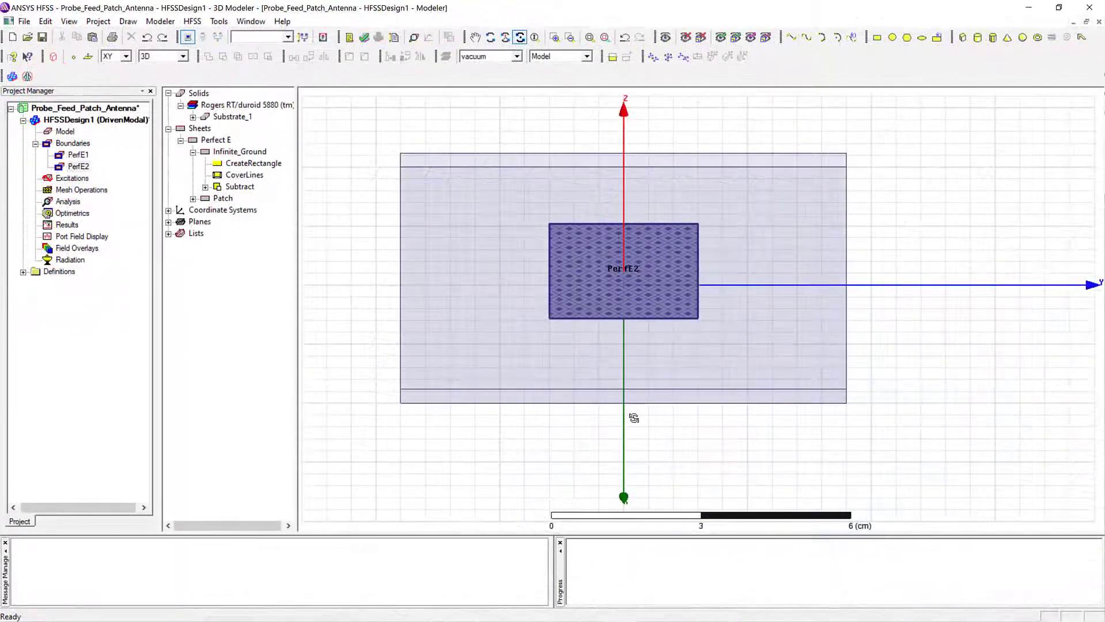
{"action": "left_click_drag", "start_coordinate": [628, 417], "coordinate": [530, 372]}
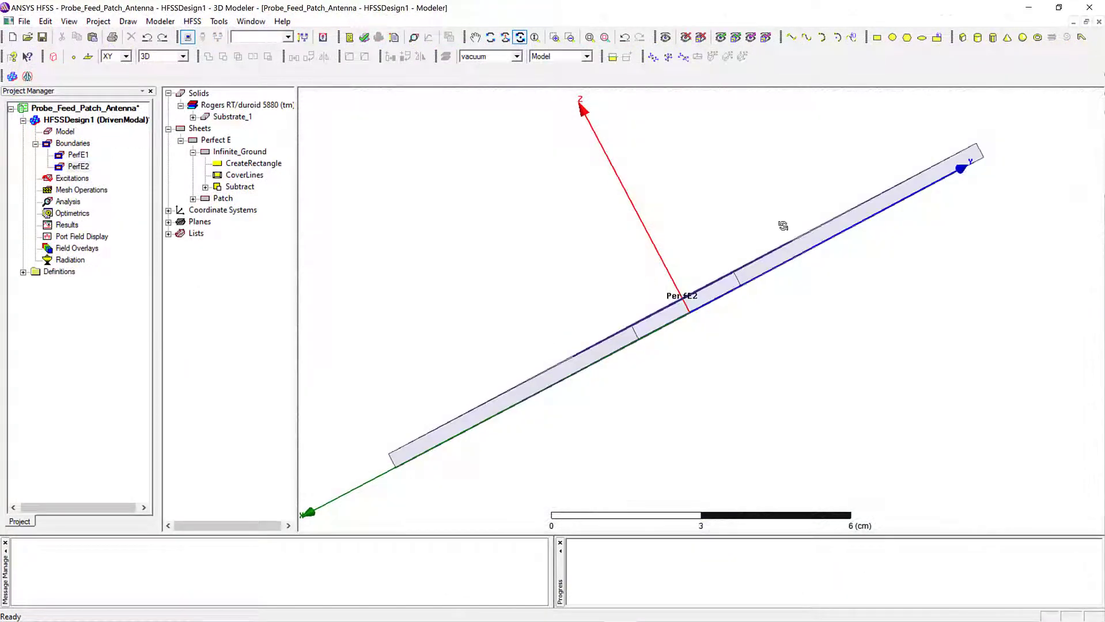
{"action": "left_click_drag", "start_coordinate": [955, 188], "coordinate": [965, 221]}
{"action": "left_click_drag", "start_coordinate": [945, 274], "coordinate": [799, 288]}
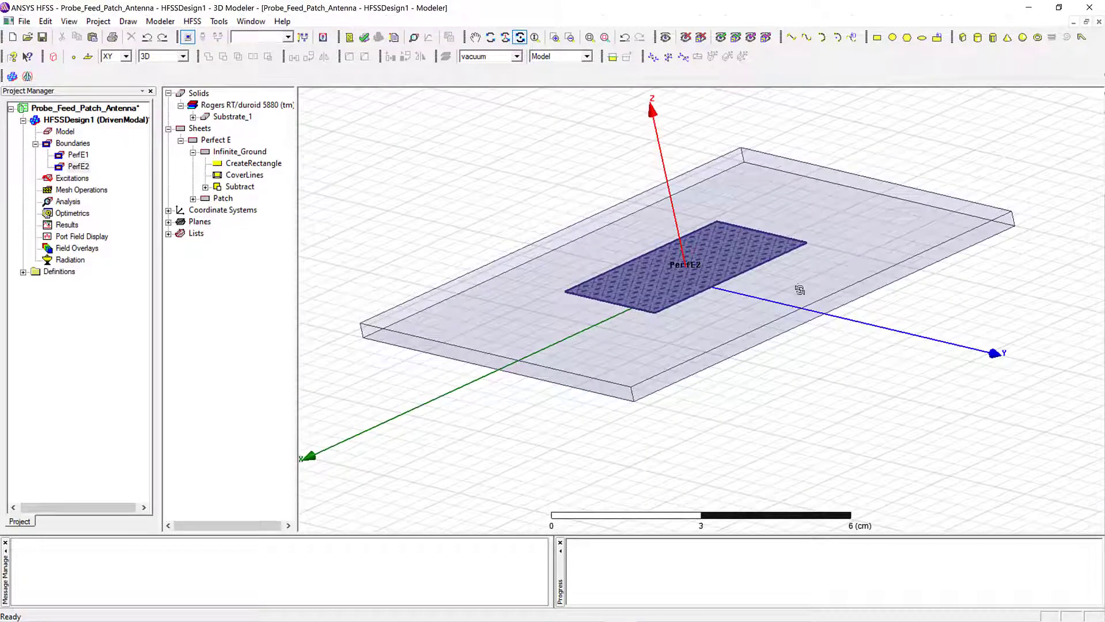
{"action": "double_click", "coordinate": [427, 399], "text": "alt"}
{"action": "left_click_drag", "start_coordinate": [584, 343], "coordinate": [627, 345], "text": "alt+shift"}
{"action": "left_click", "coordinate": [474, 37]}
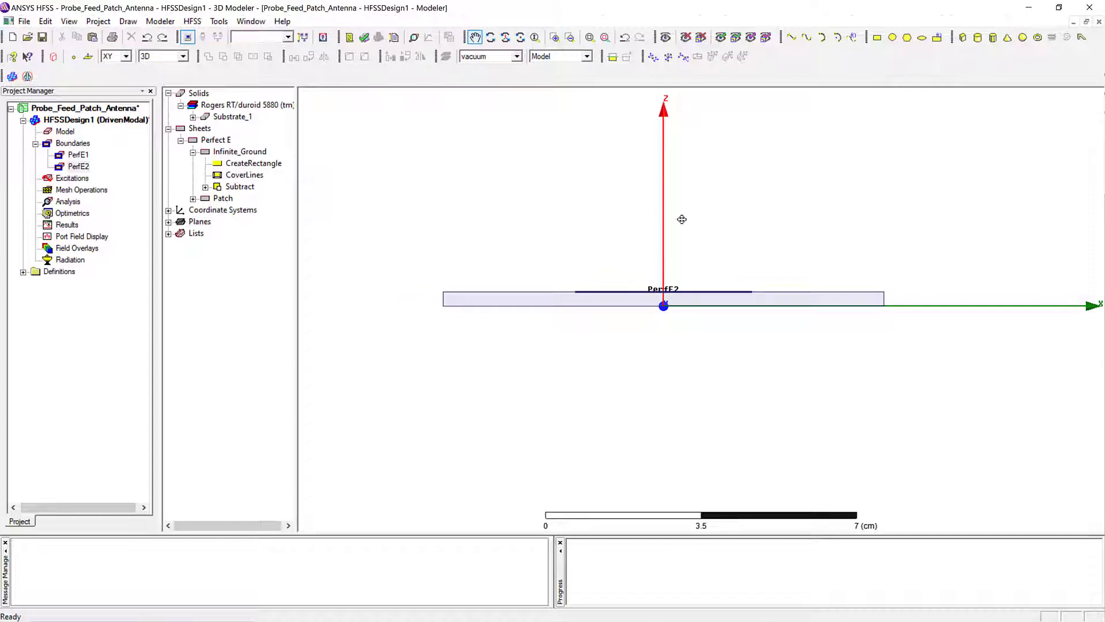
{"action": "left_click_drag", "start_coordinate": [681, 219], "coordinate": [594, 298]}
{"action": "left_click", "coordinate": [506, 37]}
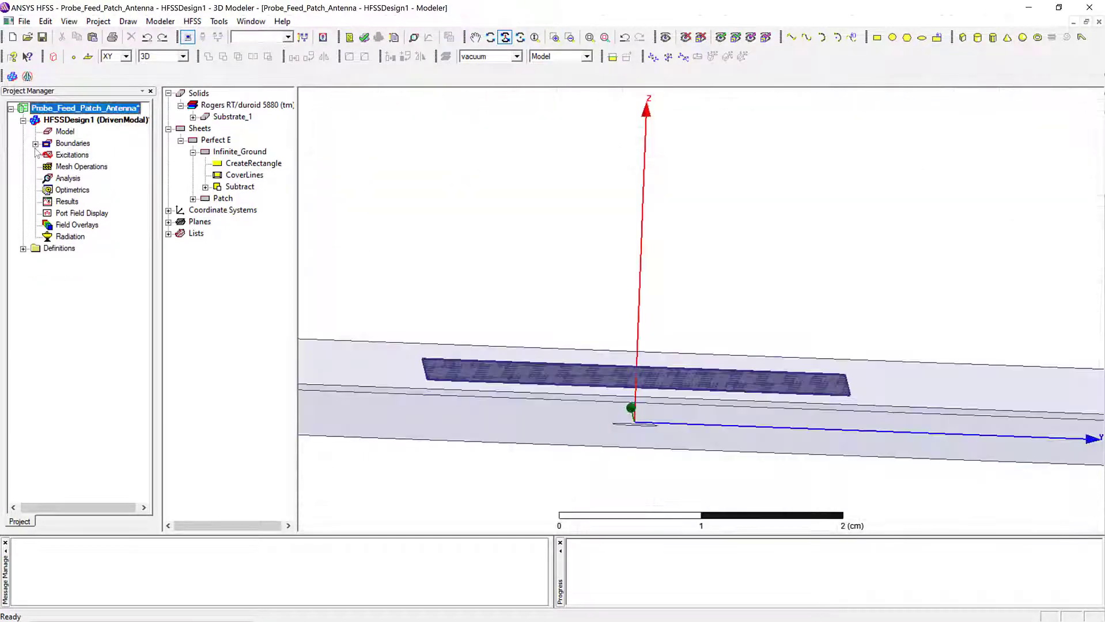
{"action": "left_click_drag", "start_coordinate": [487, 375], "coordinate": [486, 403]}
{"action": "left_click_drag", "start_coordinate": [677, 426], "coordinate": [687, 414]}
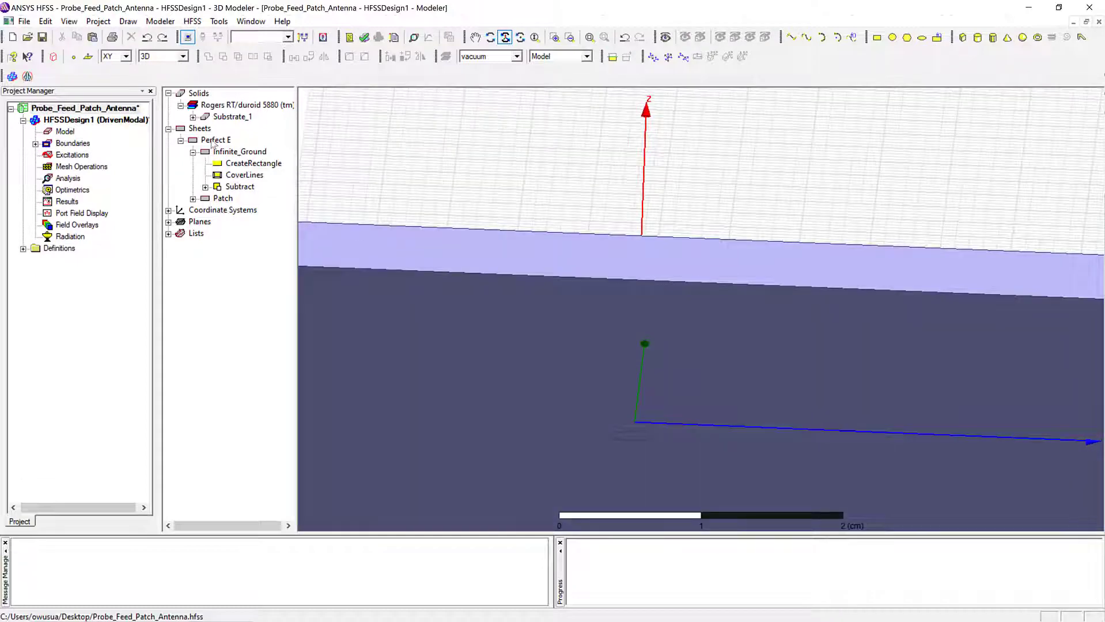
Step: Draw a cylinder below the ground cut-out, centred at about -0.5, -0.16, 0 cm, with a radius of about 0.33 cm and height of -0.8 cm
{"action": "left_click", "coordinate": [242, 152]}
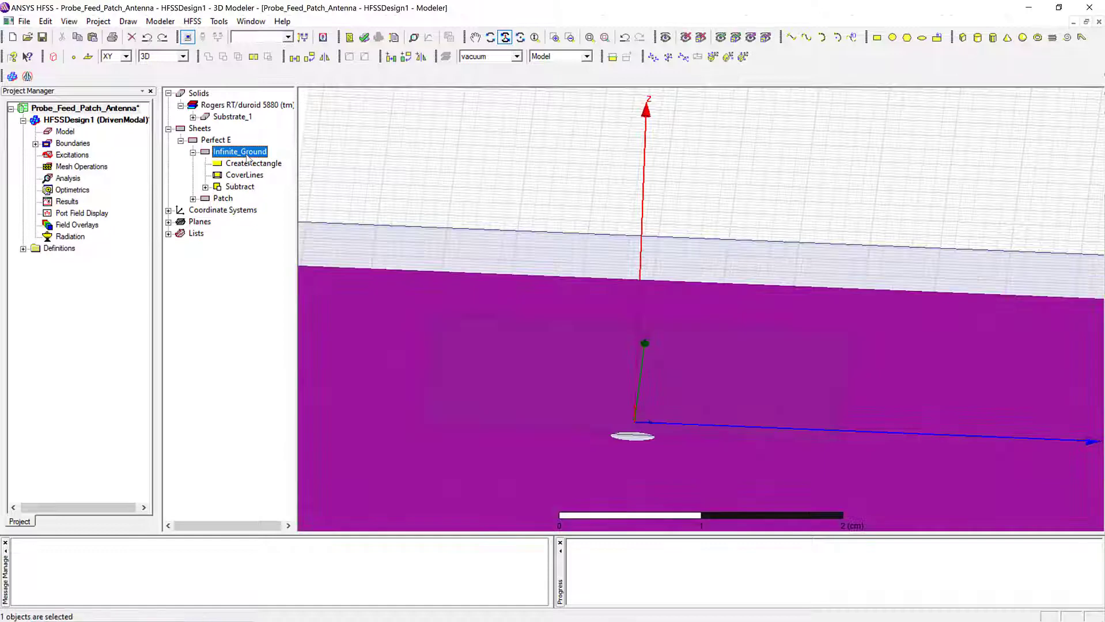
{"action": "left_click", "coordinate": [977, 38]}
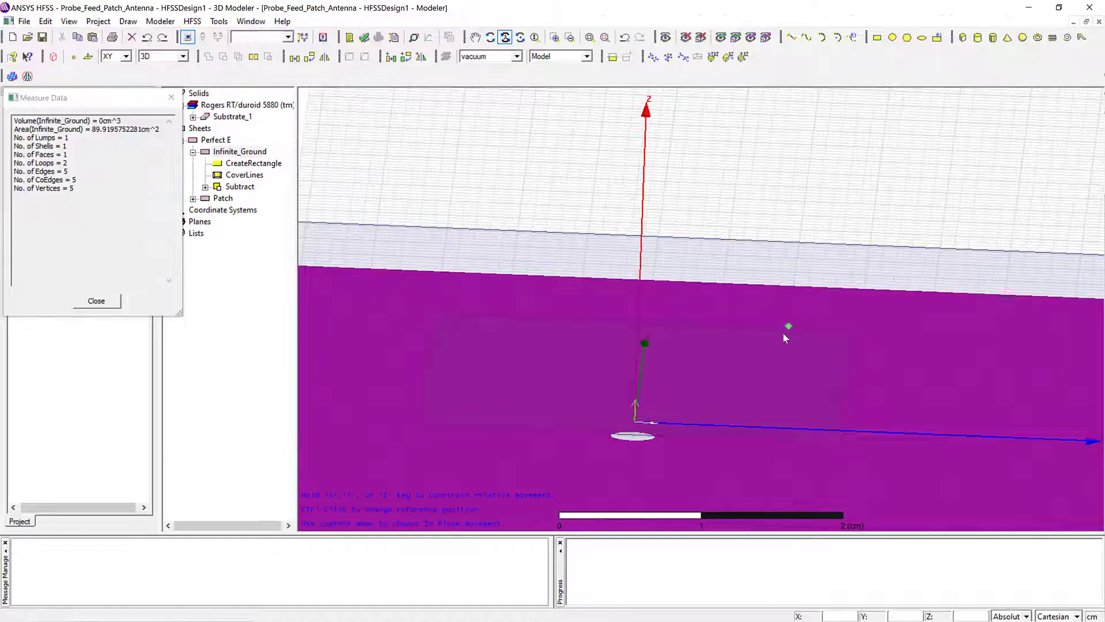
{"action": "left_click", "coordinate": [613, 438]}
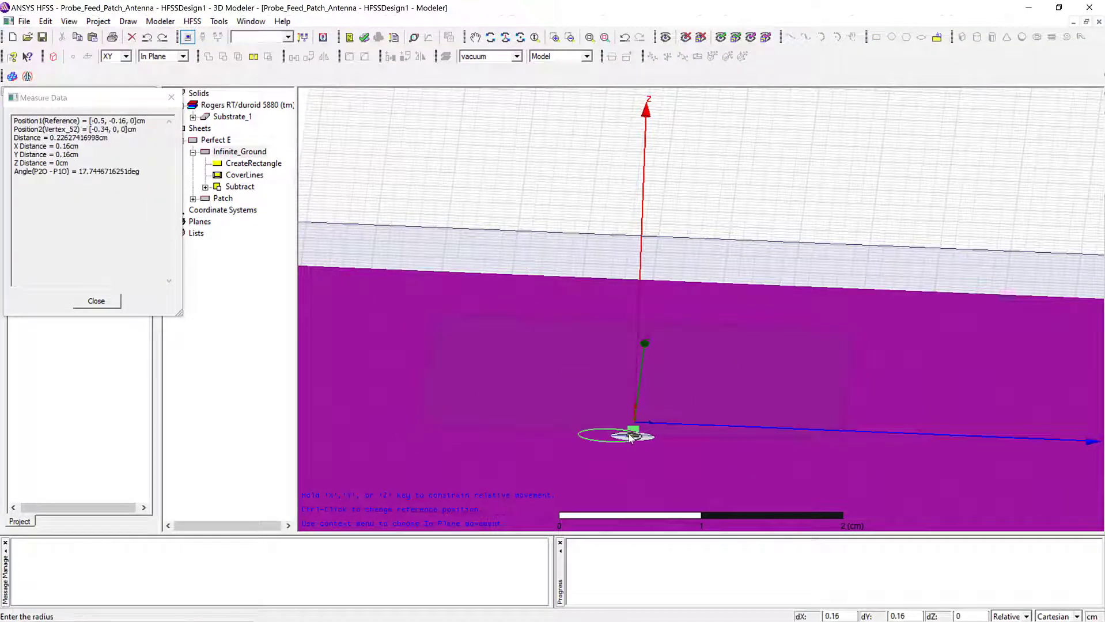
{"action": "left_click", "coordinate": [640, 441]}
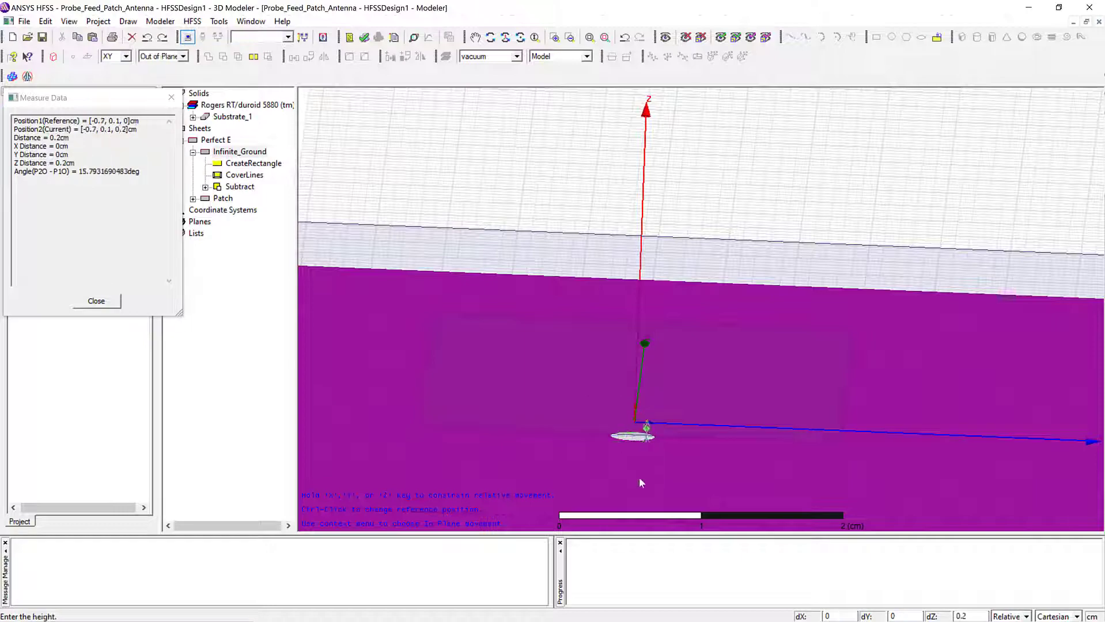
{"action": "scroll", "coordinate": [636, 487], "scroll_direction": "down", "scroll_amount": 4}
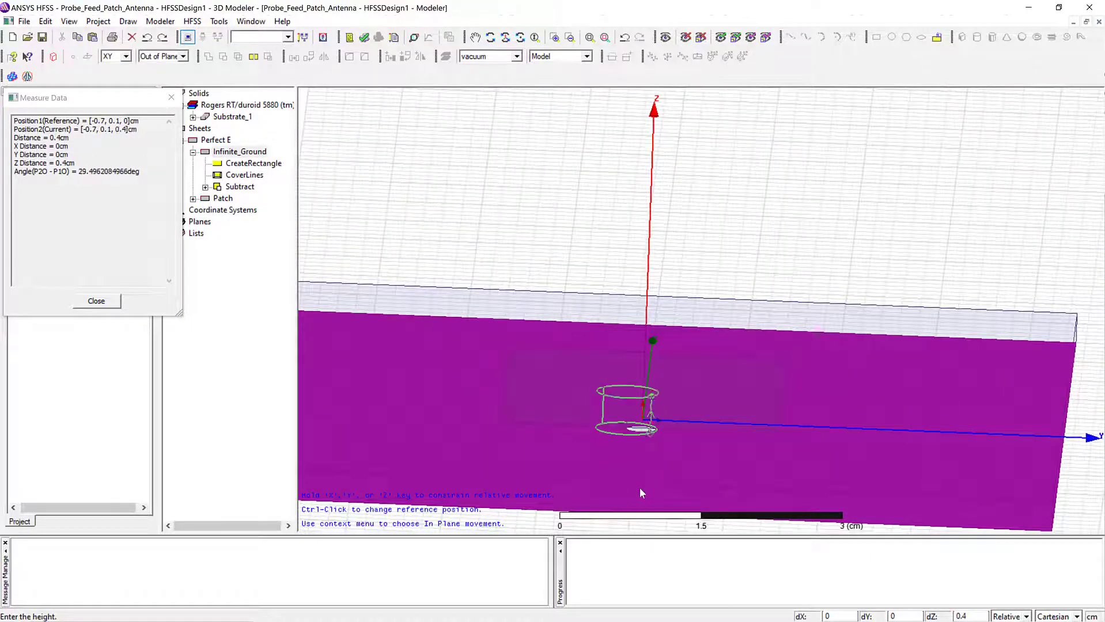
{"action": "scroll", "coordinate": [636, 486], "scroll_direction": "down", "scroll_amount": 1}
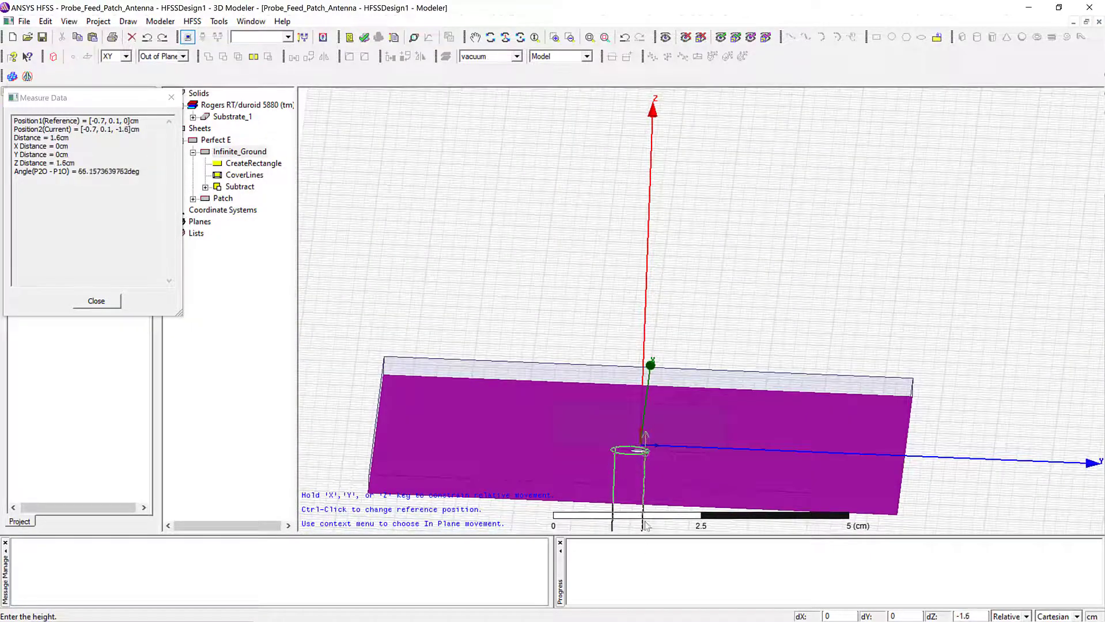
{"action": "left_click", "coordinate": [645, 489]}
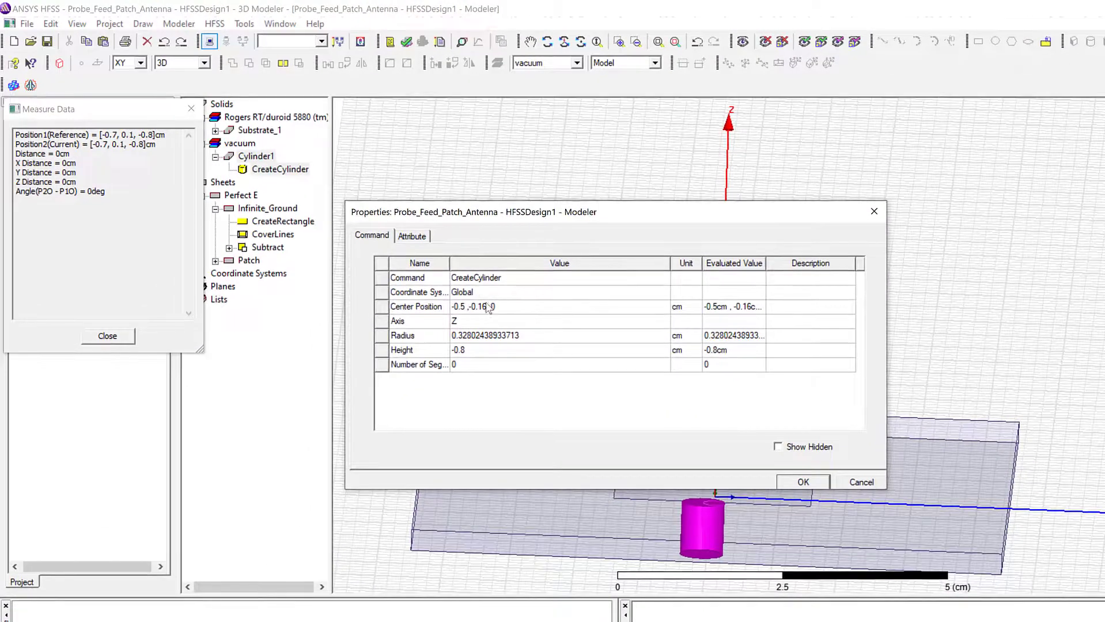
Step: Set the new cylinder's center position to -0.5, 0, 0 cm and its radius to 0.16 cm
{"action": "left_click", "coordinate": [468, 298]}
{"action": "left_click", "coordinate": [487, 307]}
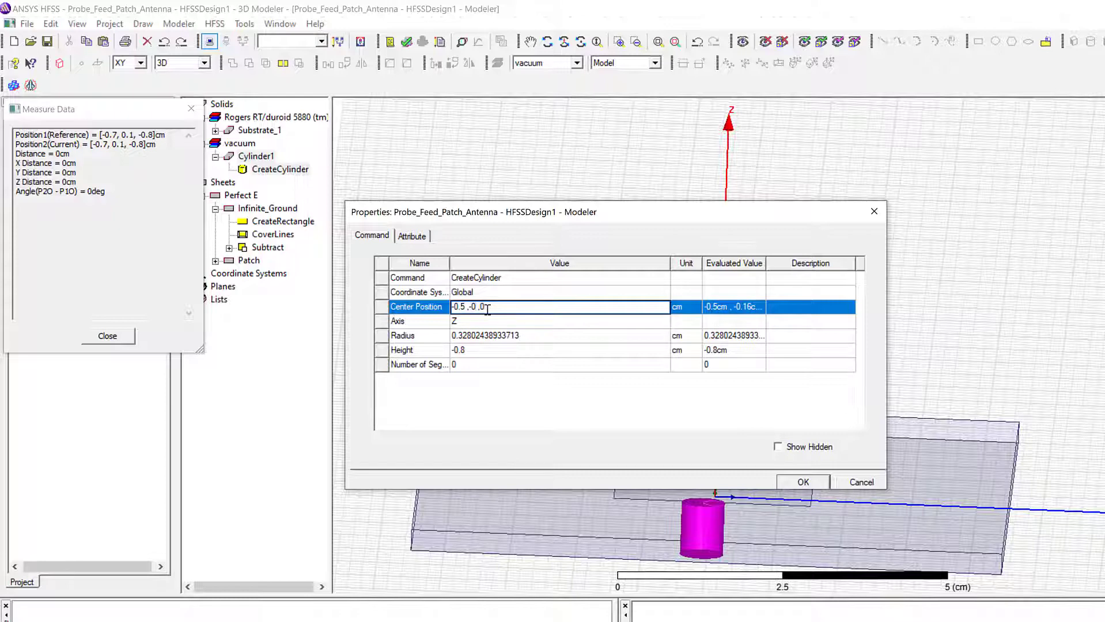
{"action": "key", "text": "BackSpace"}
{"action": "key", "text": "BackSpace"}
{"action": "left_click", "coordinate": [545, 341]}
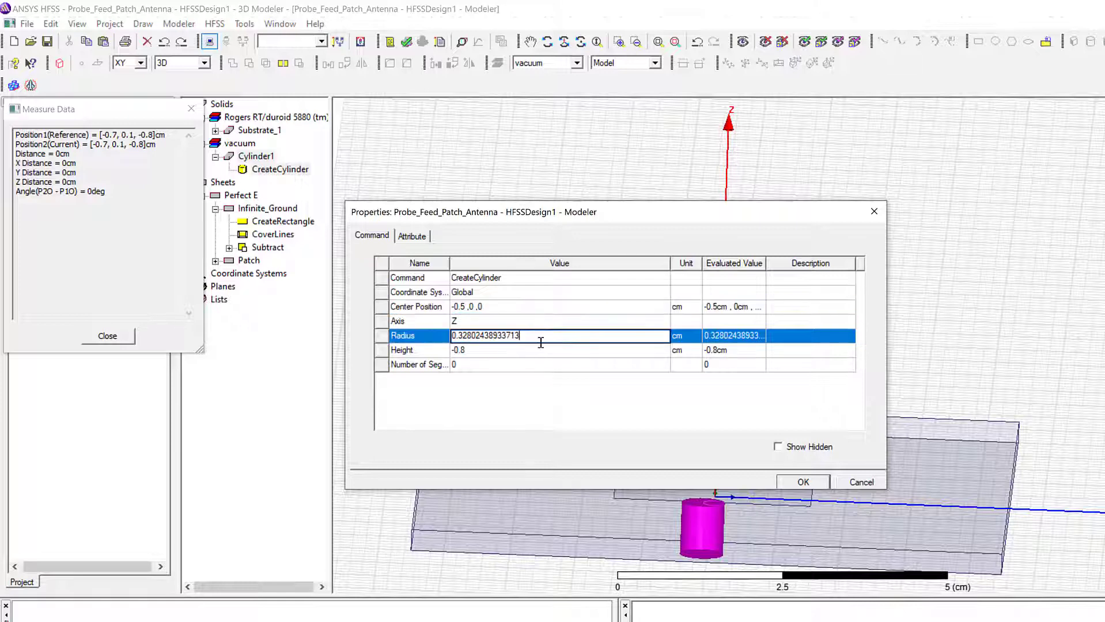
{"action": "key", "text": "BackSpace"}
{"action": "key", "text": "BackSpace"}
{"action": "key", "text": "BackSpace"}
{"action": "key", "text": "BackSpace"}
{"action": "key", "text": "BackSpace"}
{"action": "type", "text": "6"}
{"action": "key", "text": "Tab"}
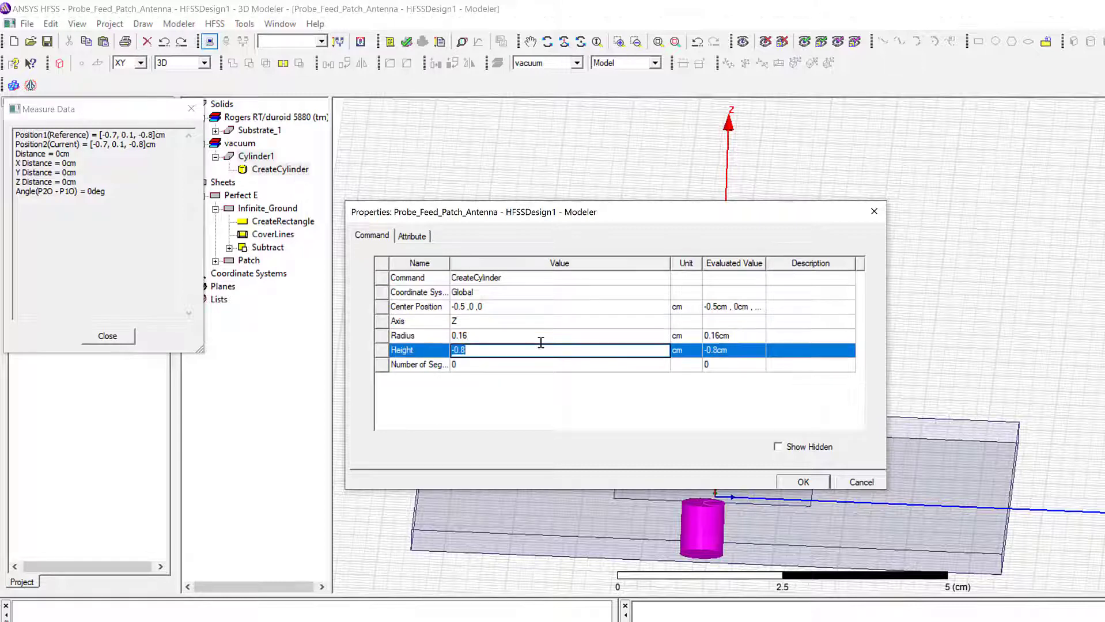
{"action": "key", "text": "Right"}
{"action": "left_click", "coordinate": [789, 483]}
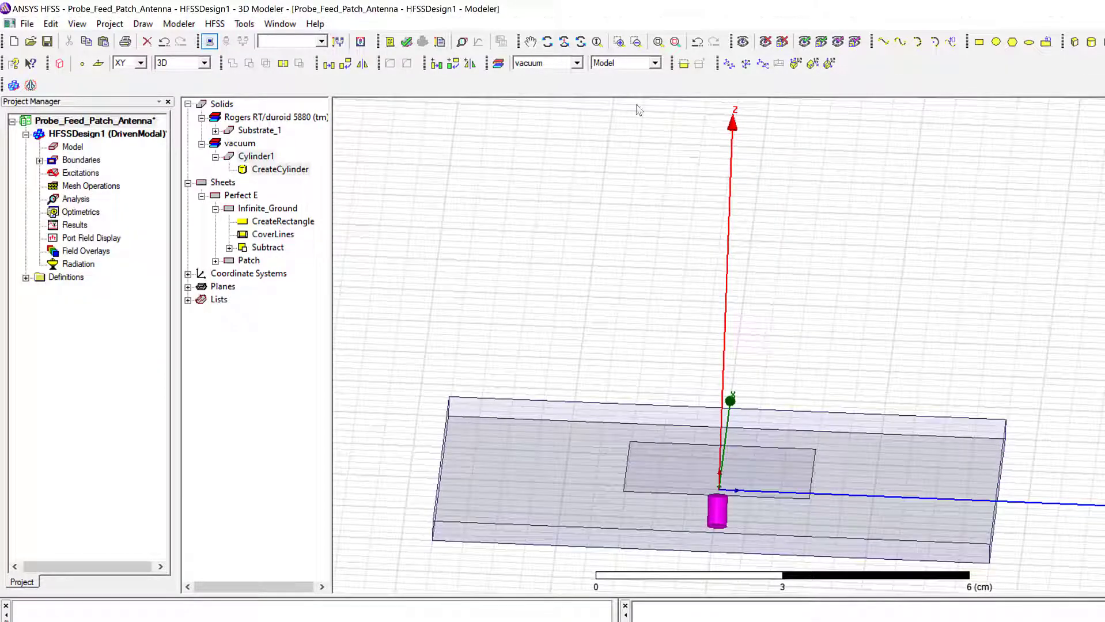
Step: Examine the resized cylinder's placement relative to the substrate and patch from several angles
{"action": "left_click", "coordinate": [563, 41]}
{"action": "left_click_drag", "start_coordinate": [604, 141], "coordinate": [783, 433]}
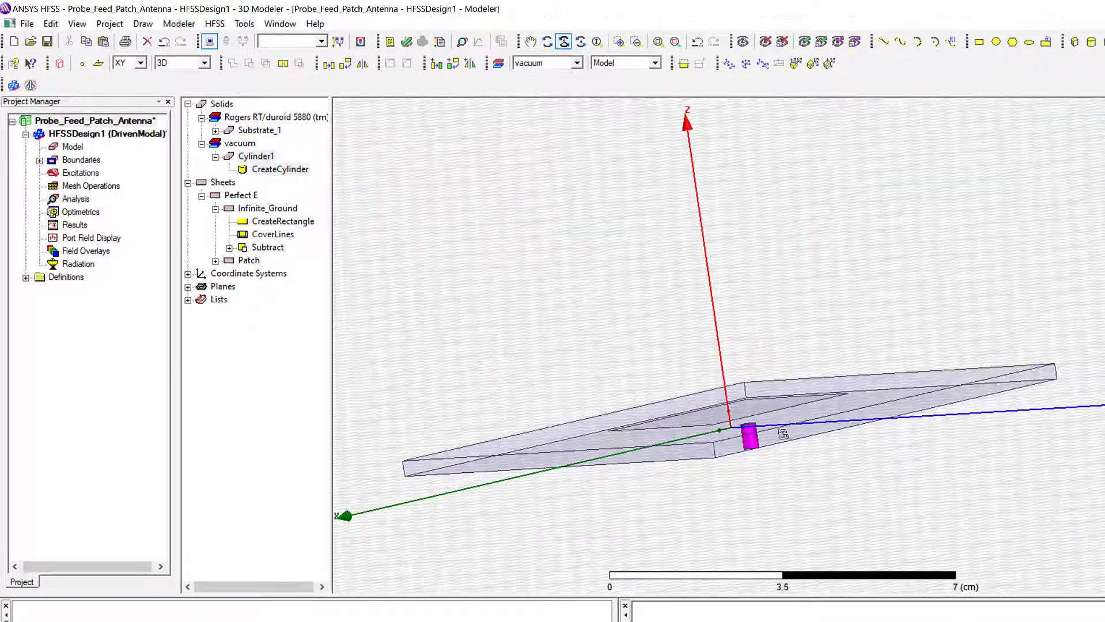
{"action": "left_click_drag", "start_coordinate": [749, 383], "coordinate": [778, 399]}
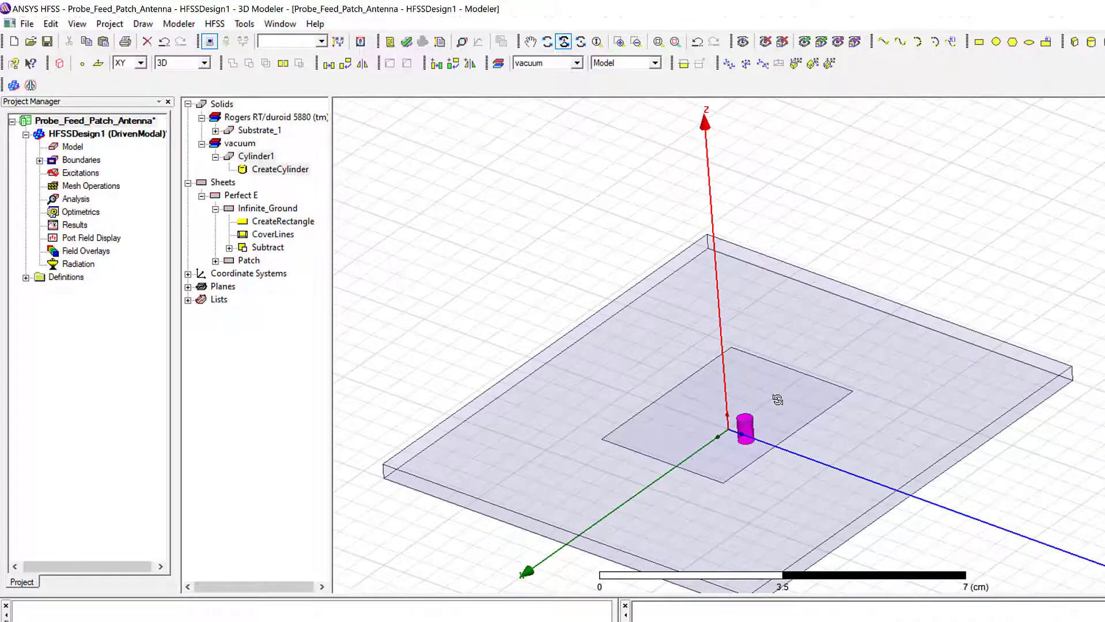
{"action": "scroll", "coordinate": [778, 399], "scroll_direction": "up", "scroll_amount": 2}
{"action": "left_click", "coordinate": [530, 42]}
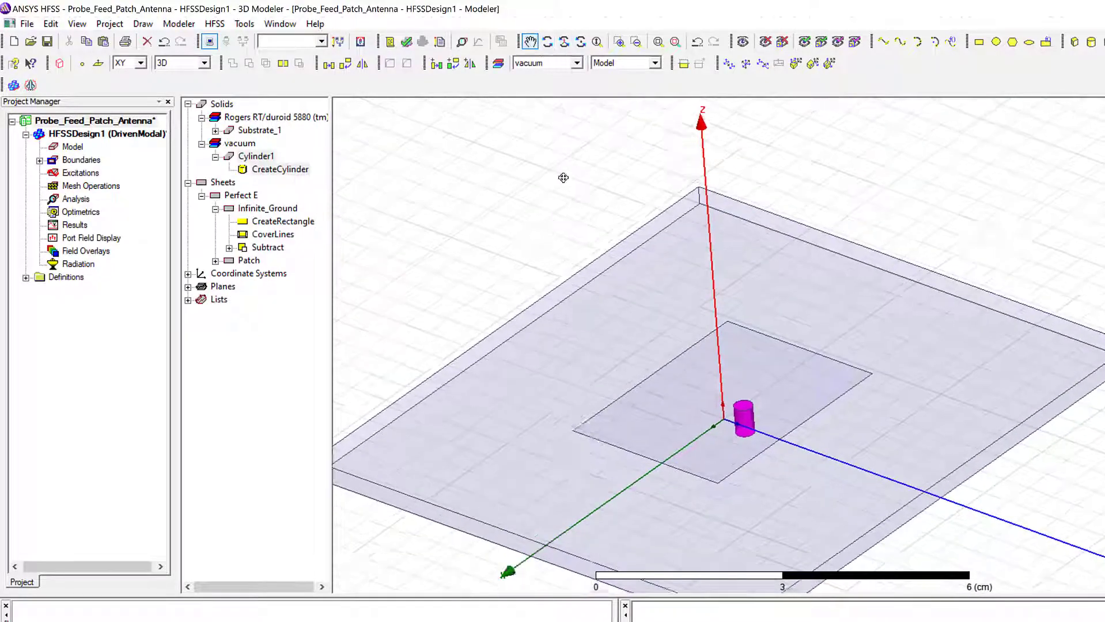
{"action": "scroll", "coordinate": [563, 177], "scroll_direction": "down", "scroll_amount": 2}
{"action": "scroll", "coordinate": [691, 315], "scroll_direction": "up", "scroll_amount": 4}
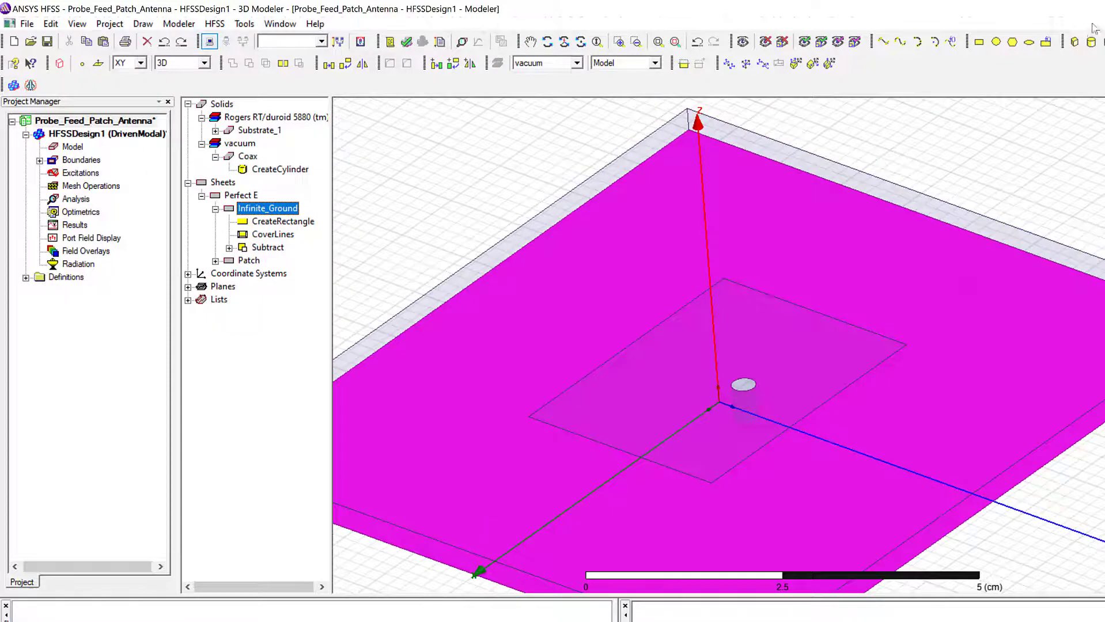
Step: Draw a second cylinder on the XY plane at about -1.8, 0, 0 cm, with a radius of about 0.2 cm and zero height
{"action": "left_click", "coordinate": [1091, 42]}
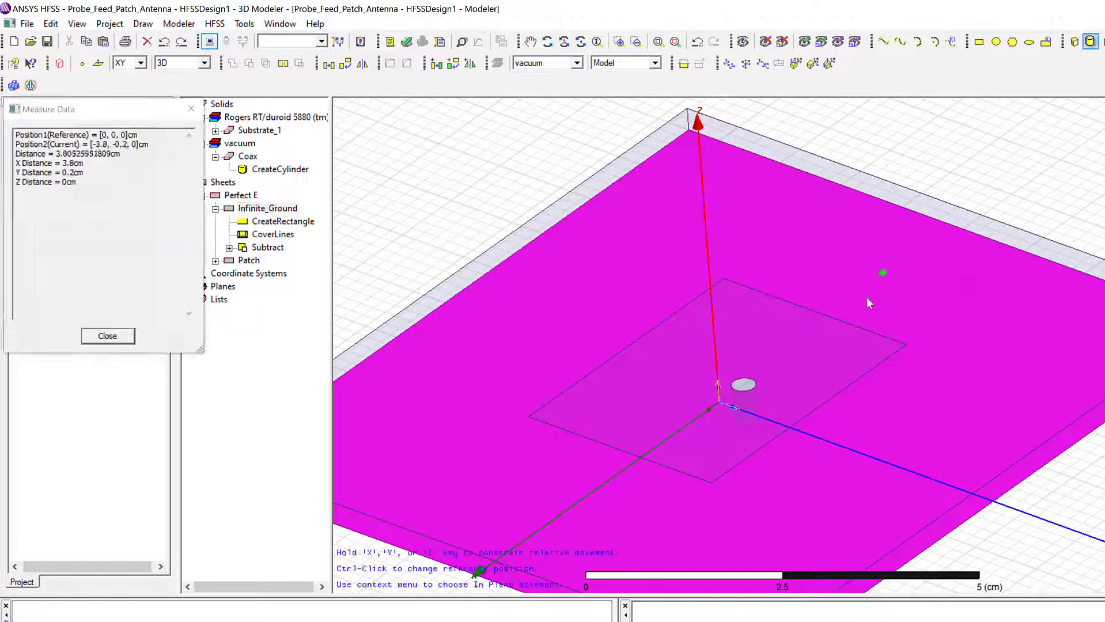
{"action": "left_click", "coordinate": [809, 338]}
{"action": "left_click", "coordinate": [814, 348]}
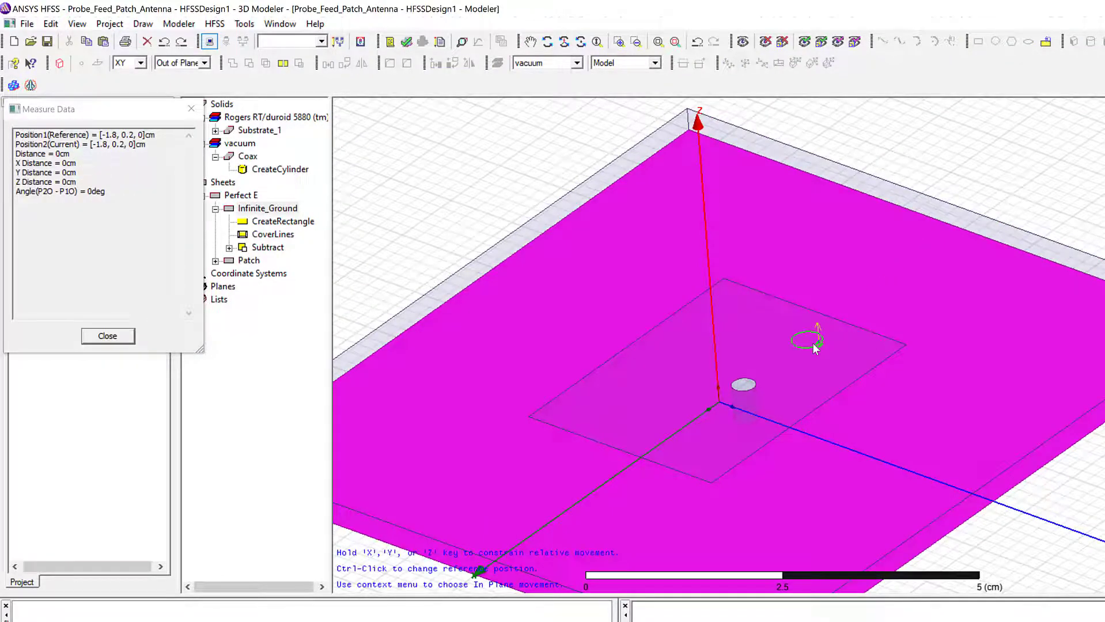
{"action": "left_click", "coordinate": [815, 347]}
Step: Set the second cylinder's center position to -0.5, 0, 0 cm, its radius to 0.07 cm and its height to -0.5 cm
{"action": "left_click", "coordinate": [466, 312]}
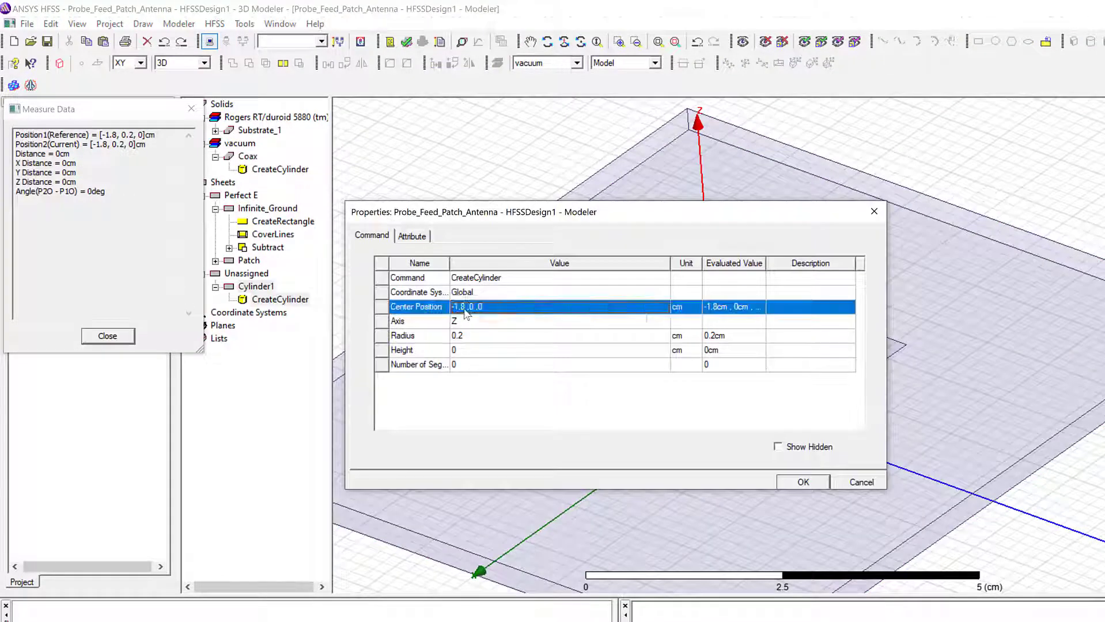
{"action": "left_click", "coordinate": [465, 311]}
{"action": "key", "text": "BackSpace"}
{"action": "key", "text": "BackSpace"}
{"action": "key", "text": "BackSpace"}
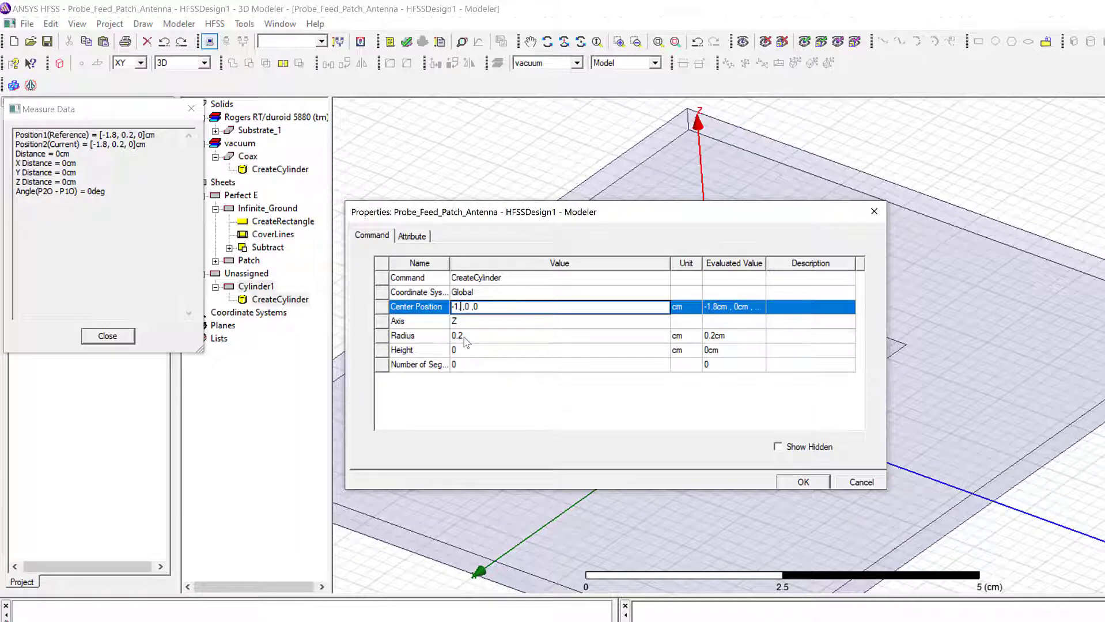
{"action": "type", "text": "0.5"}
{"action": "left_click", "coordinate": [481, 337]}
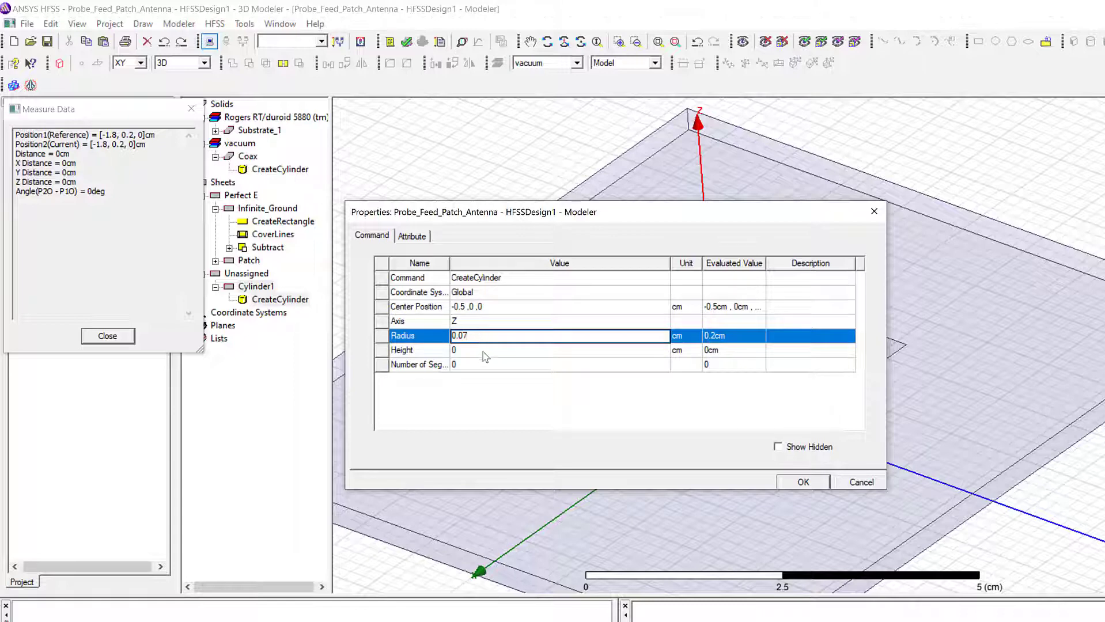
{"action": "type", "text": "0.07"}
{"action": "left_click", "coordinate": [471, 350]}
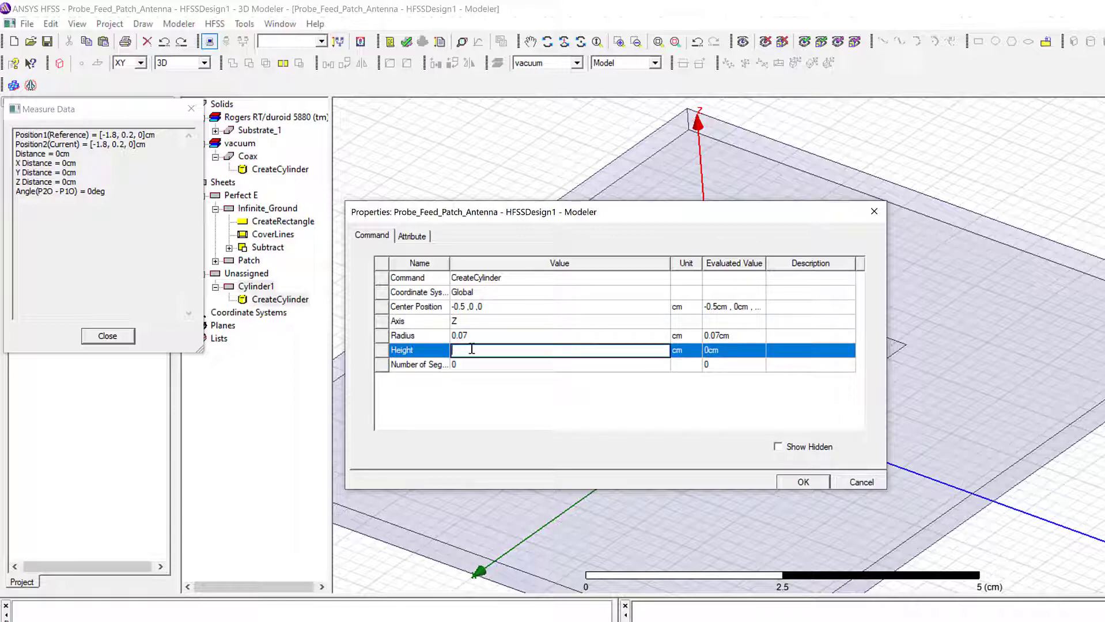
{"action": "type", "text": "-0.5"}
{"action": "left_click", "coordinate": [800, 483]}
{"action": "scroll", "coordinate": [703, 449], "scroll_direction": "down", "scroll_amount": 2}
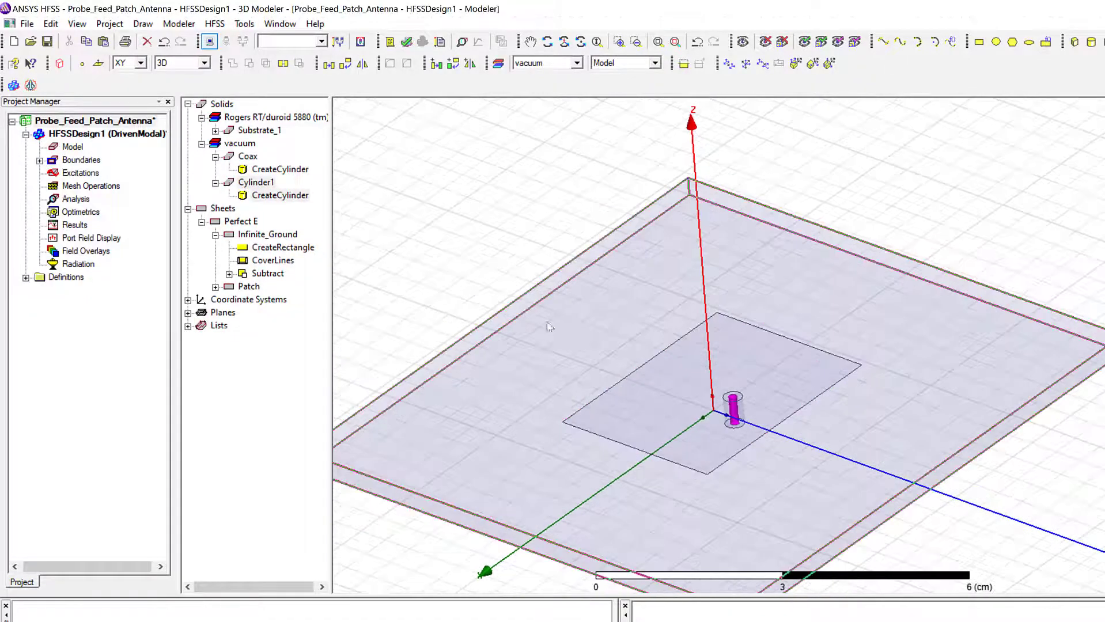
{"action": "left_click", "coordinate": [529, 48]}
{"action": "left_click_drag", "start_coordinate": [434, 349], "coordinate": [513, 289]}
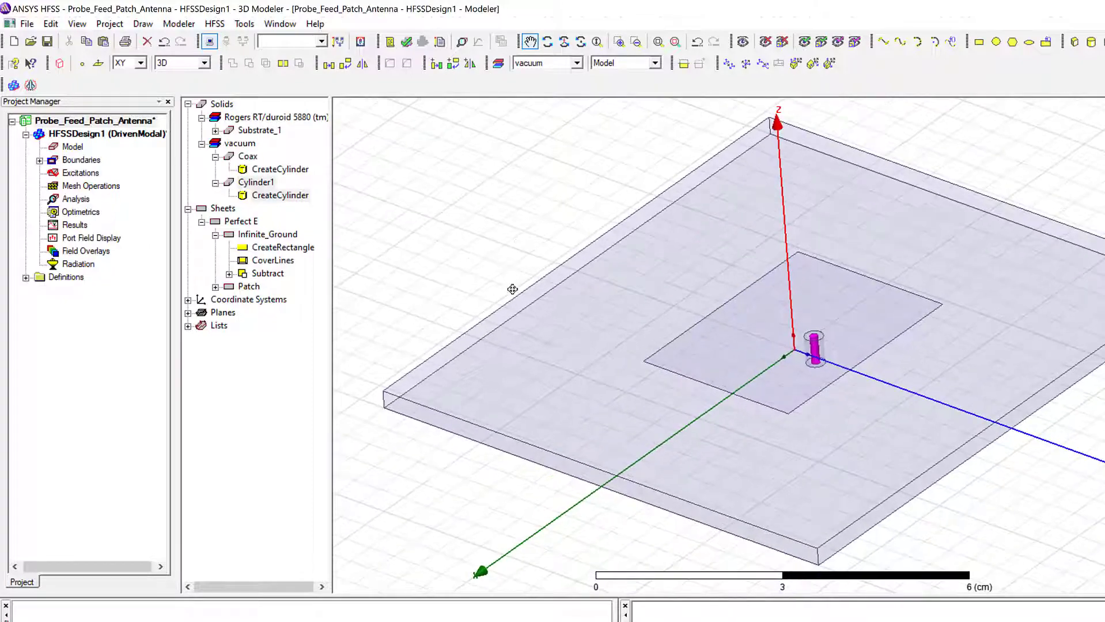
Step: Rename the second, inner cylinder as Coax_Pin
{"action": "scroll", "coordinate": [562, 304], "scroll_direction": "down", "scroll_amount": 3}
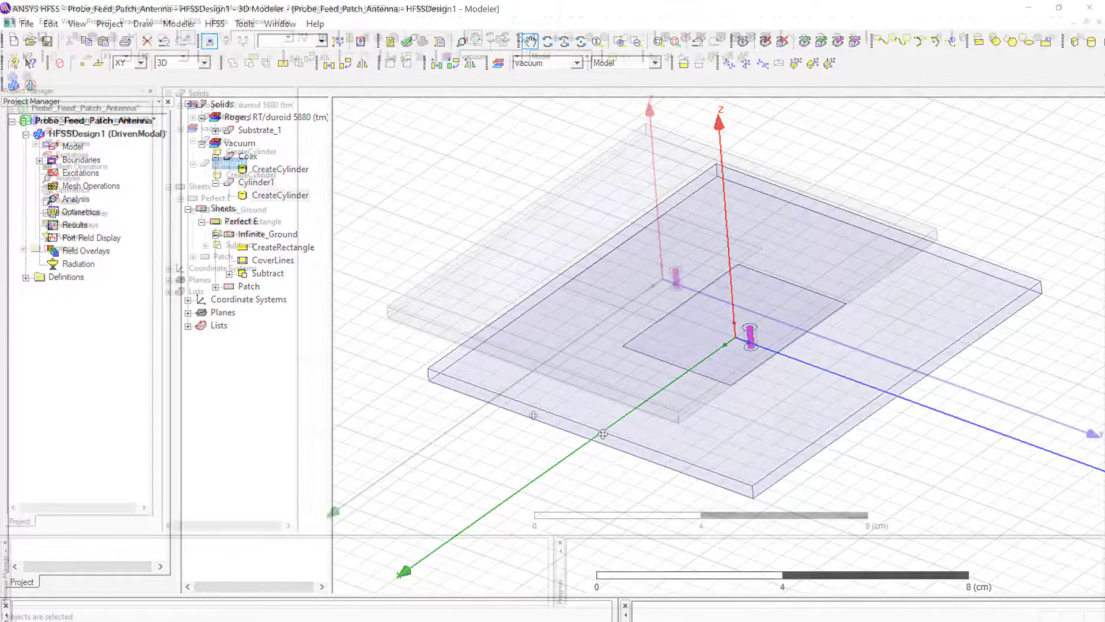
{"action": "left_click_drag", "start_coordinate": [409, 276], "coordinate": [406, 262]}
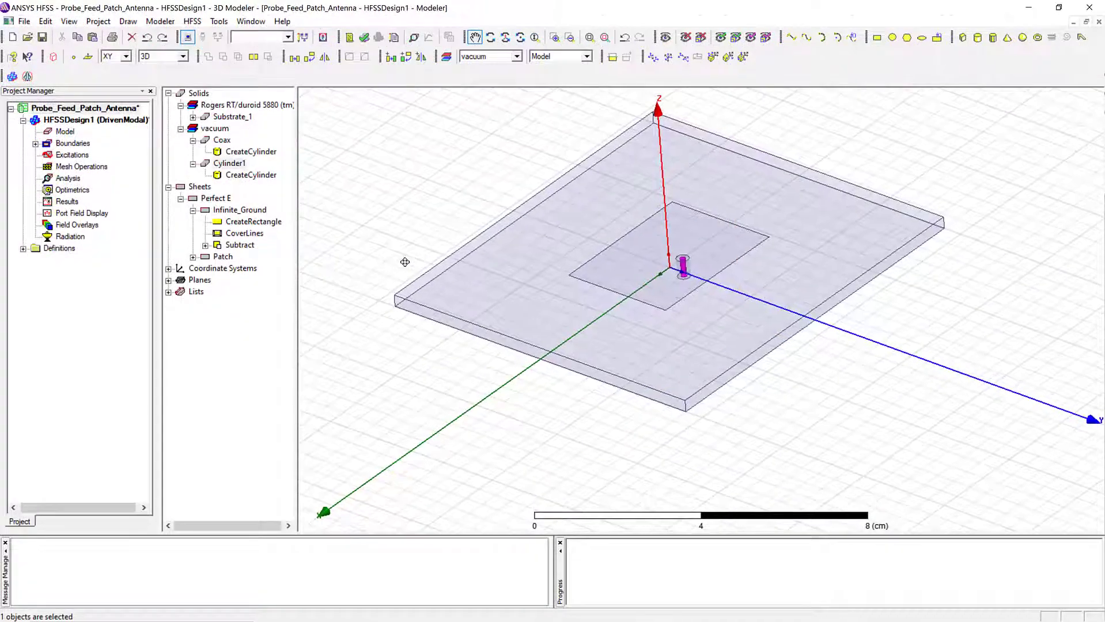
{"action": "double_click", "coordinate": [228, 164]}
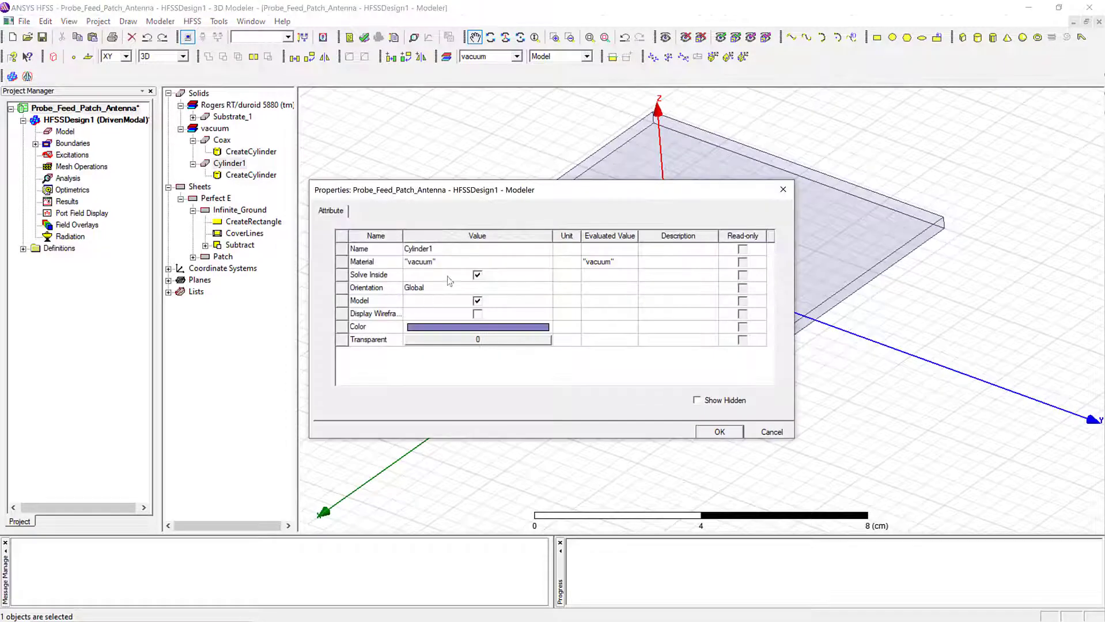
{"action": "left_click", "coordinate": [444, 251]}
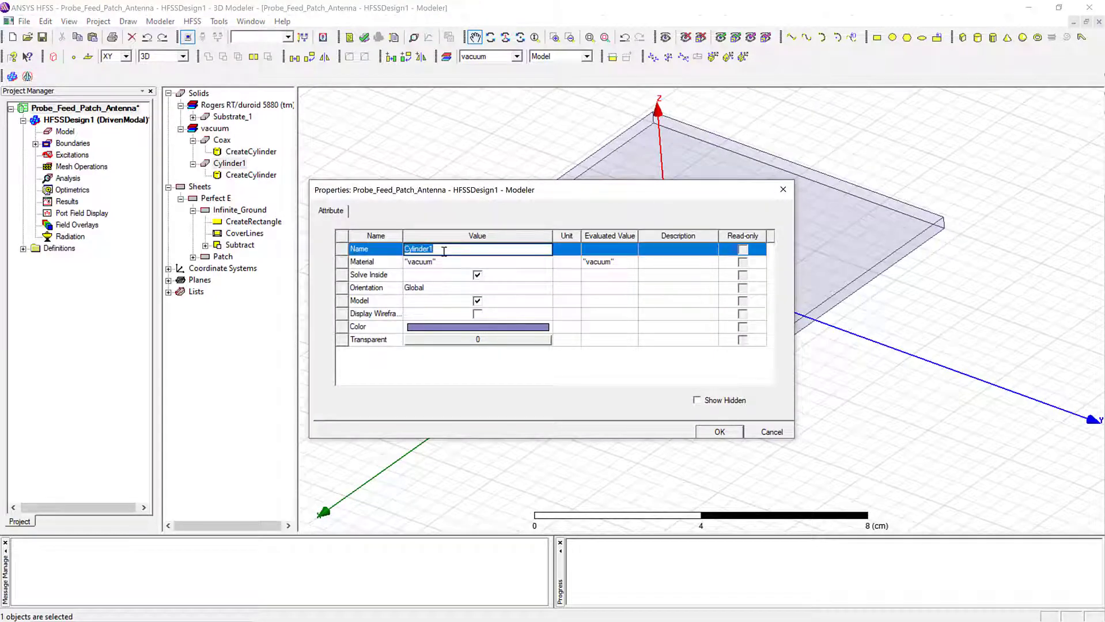
{"action": "key", "text": "BackSpace"}
{"action": "type", "text": "Coax_Pin"}
Step: Assign the pec material from the system library to Coax_Pin
{"action": "left_click", "coordinate": [431, 262]}
{"action": "left_click", "coordinate": [432, 260]}
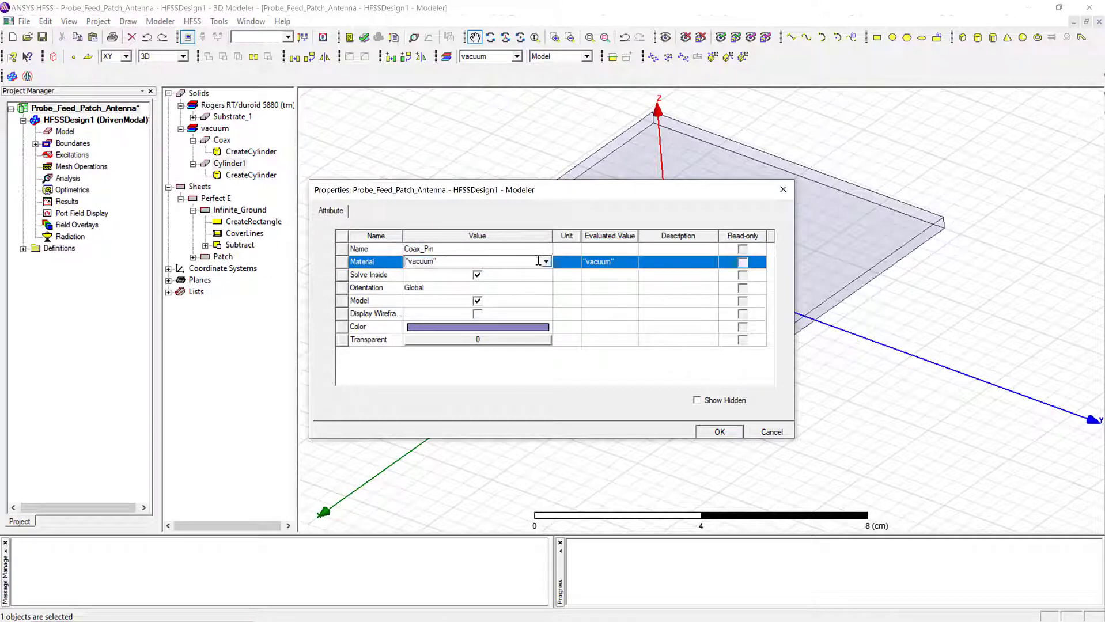
{"action": "left_click", "coordinate": [545, 262]}
{"action": "left_click", "coordinate": [494, 265]}
{"action": "left_click", "coordinate": [527, 265]}
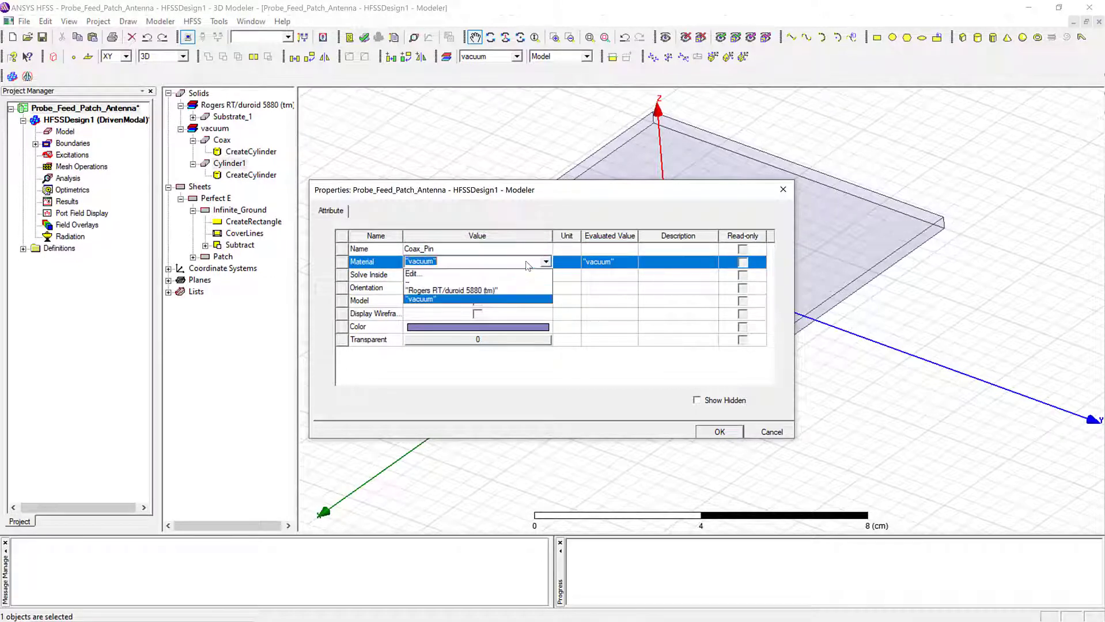
{"action": "left_click", "coordinate": [509, 274]}
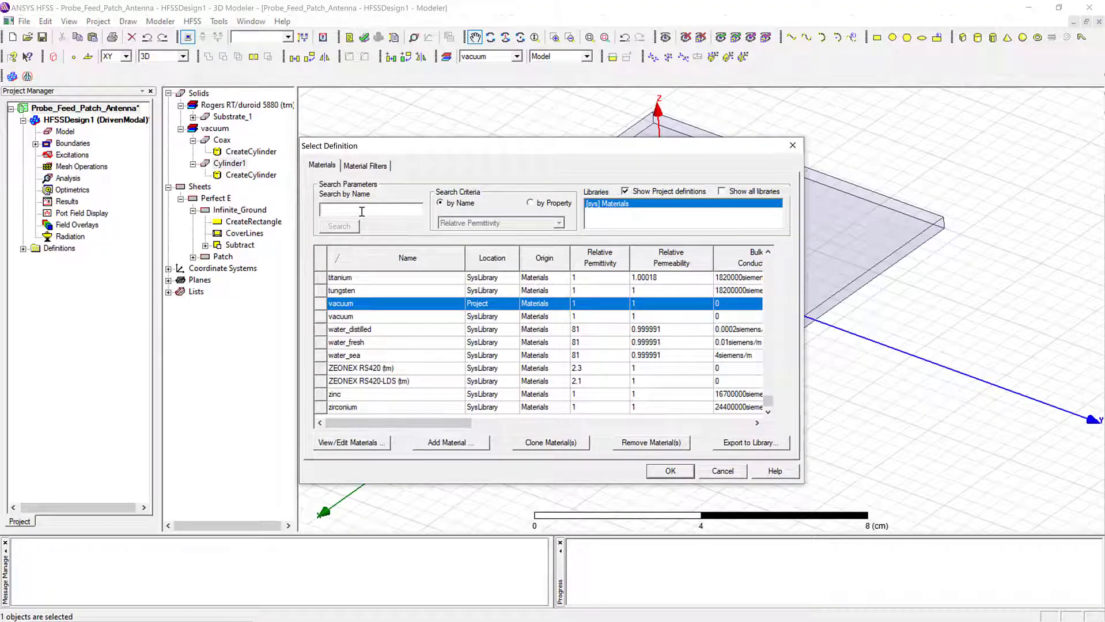
{"action": "type", "text": "pec"}
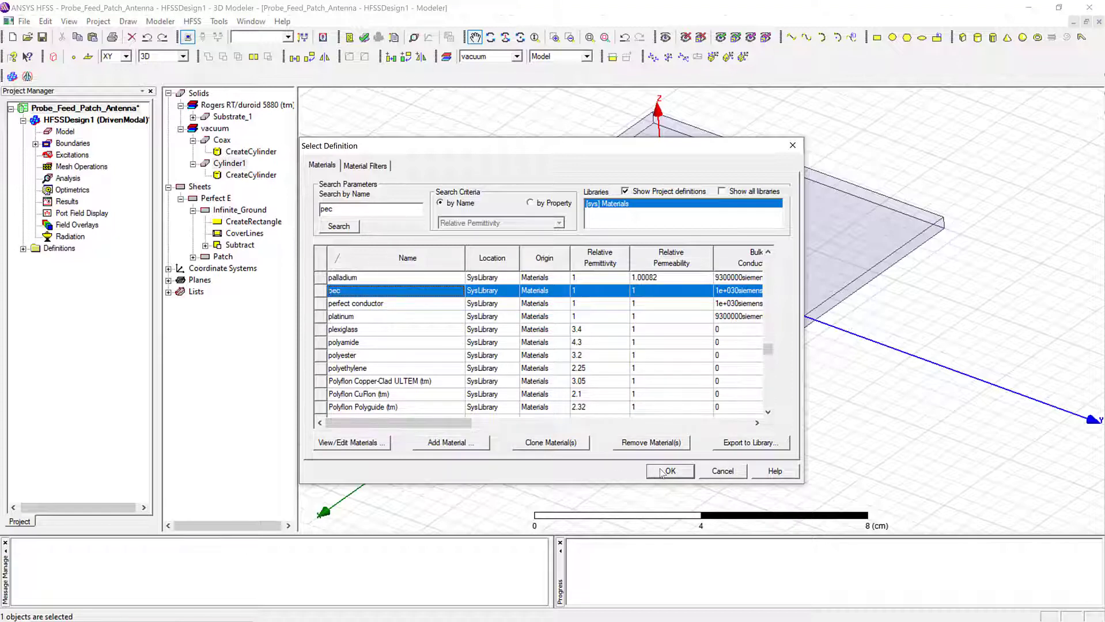
{"action": "left_click", "coordinate": [667, 471]}
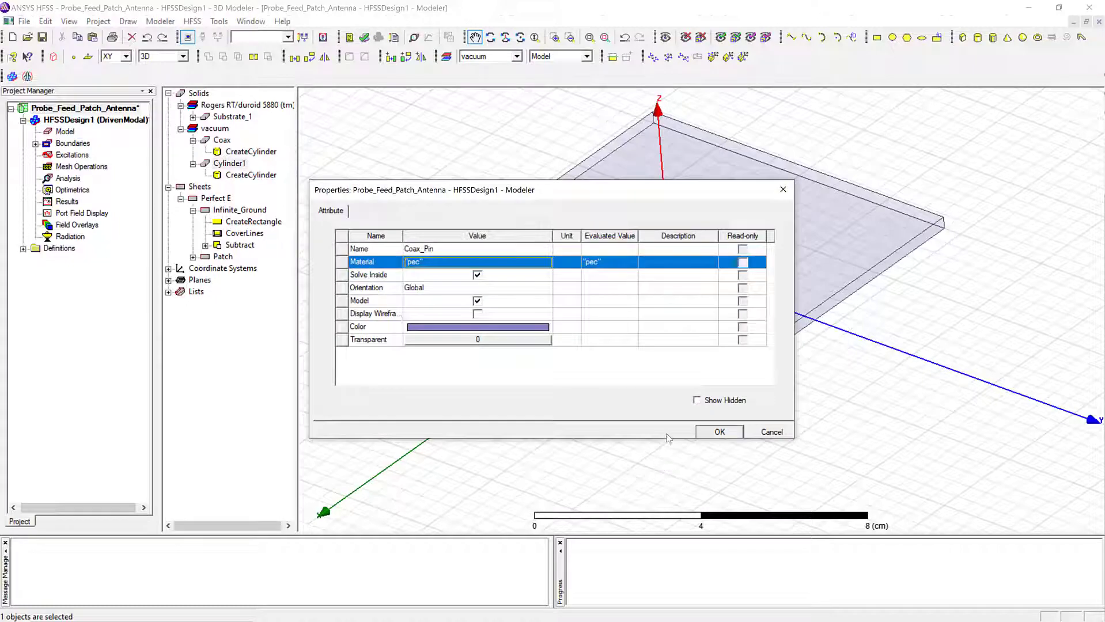
{"action": "left_click", "coordinate": [707, 433]}
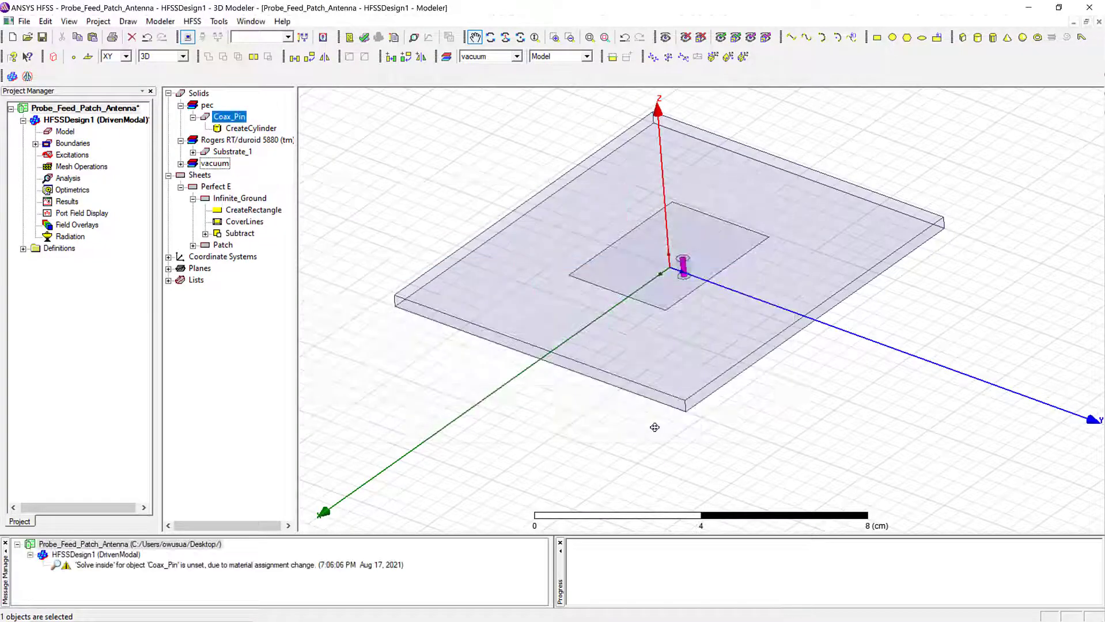
{"action": "left_click", "coordinate": [620, 429]}
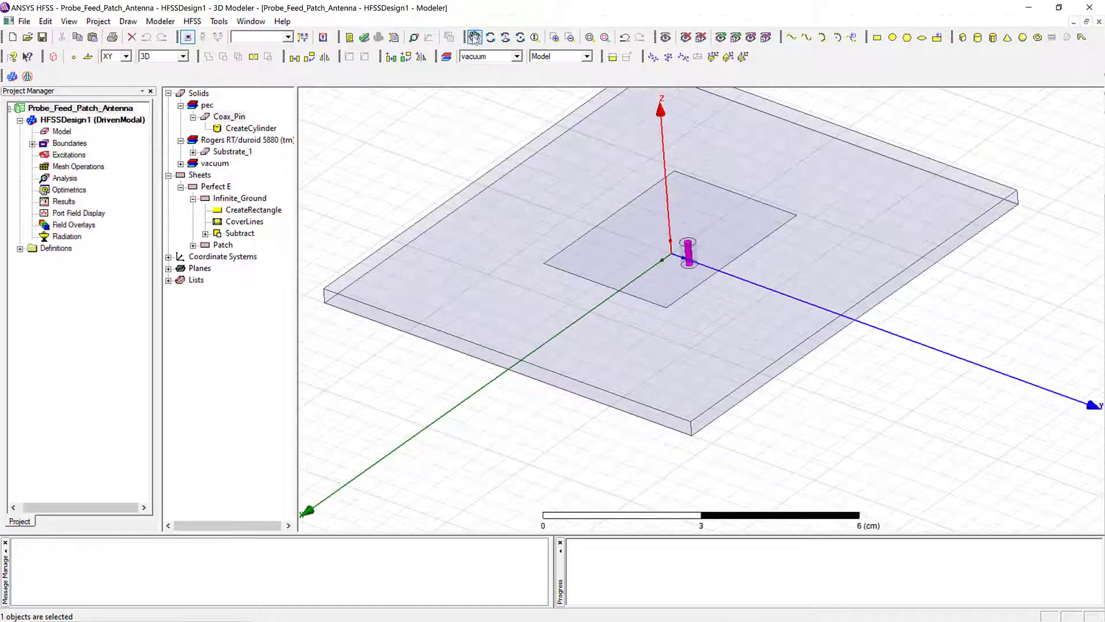
Step: Draw a circle at the lower end of the coax, centered at about -0.57, 0, -0.5 cm, with a radius of about 0.23 cm
{"action": "left_click", "coordinate": [475, 38]}
{"action": "left_click_drag", "start_coordinate": [442, 114], "coordinate": [451, 197]}
{"action": "scroll", "coordinate": [557, 236], "scroll_direction": "up", "scroll_amount": 2}
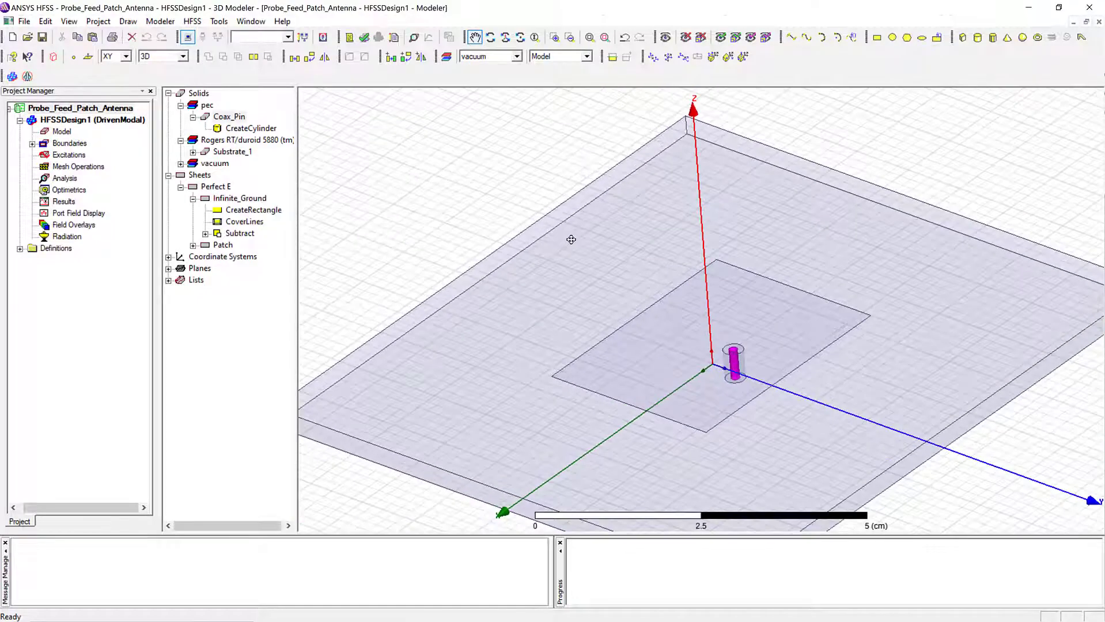
{"action": "left_click", "coordinate": [892, 36]}
{"action": "scroll", "coordinate": [786, 250], "scroll_direction": "up", "scroll_amount": 3}
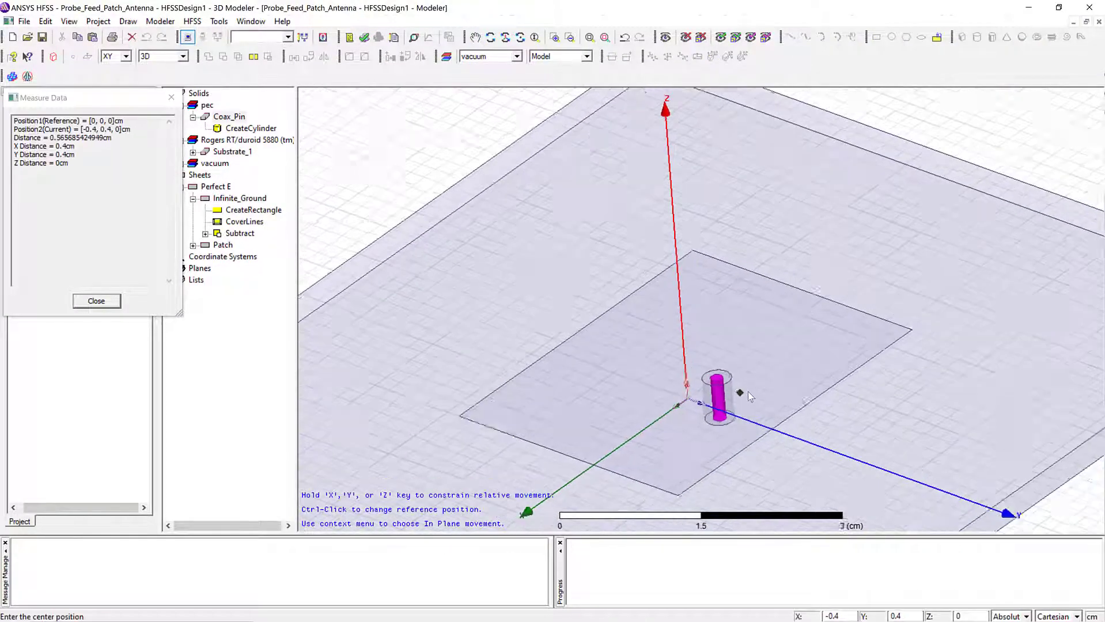
{"action": "scroll", "coordinate": [740, 386], "scroll_direction": "up", "scroll_amount": 2}
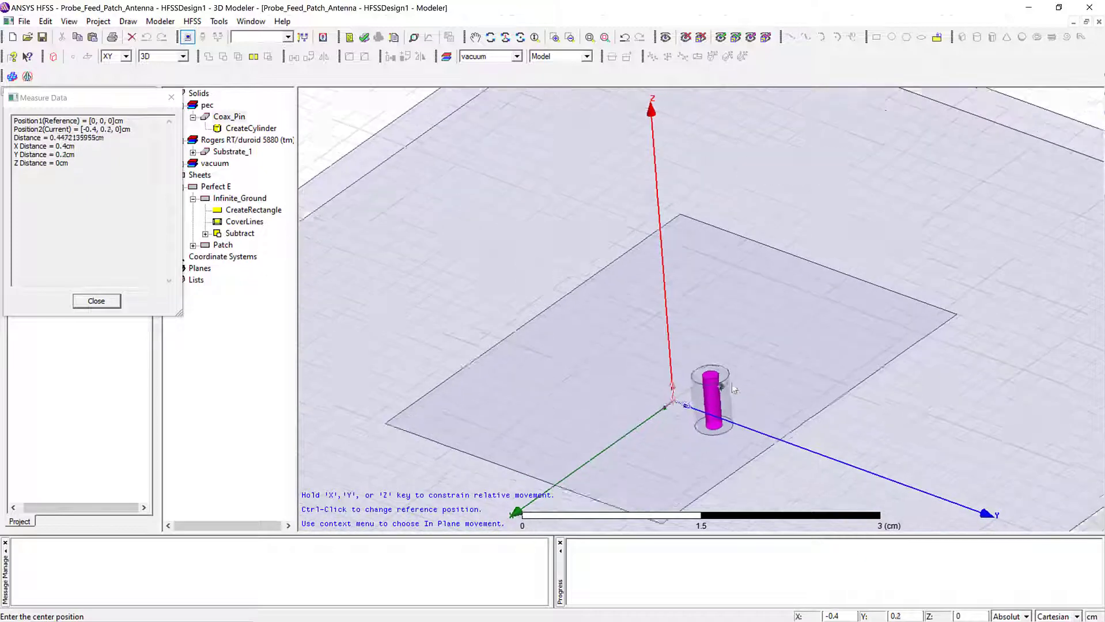
{"action": "left_click", "coordinate": [714, 424]}
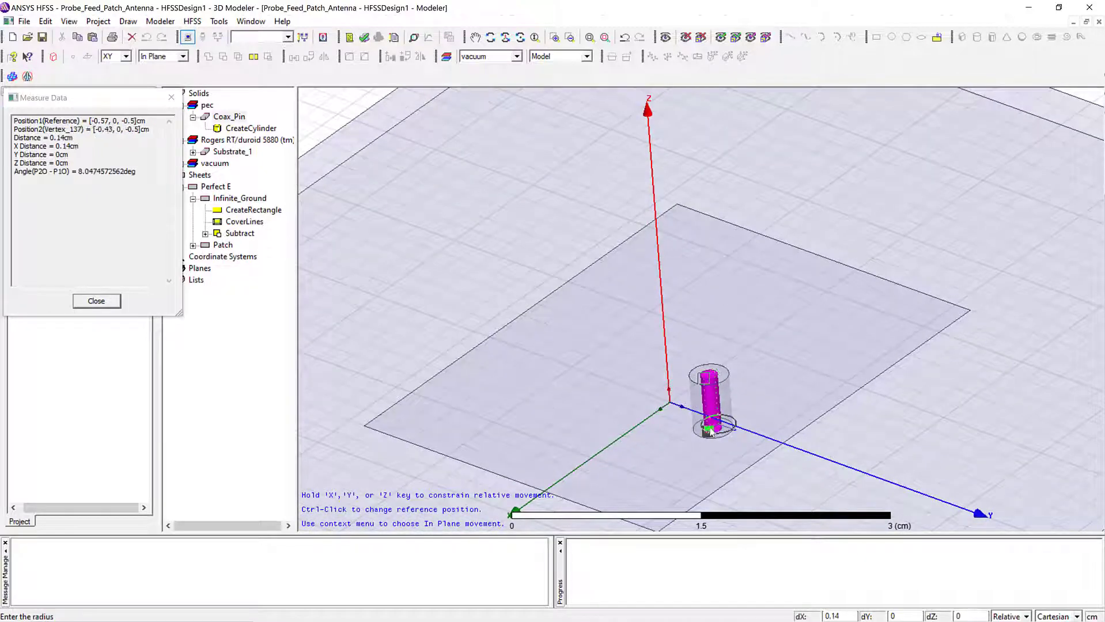
{"action": "left_click", "coordinate": [701, 436]}
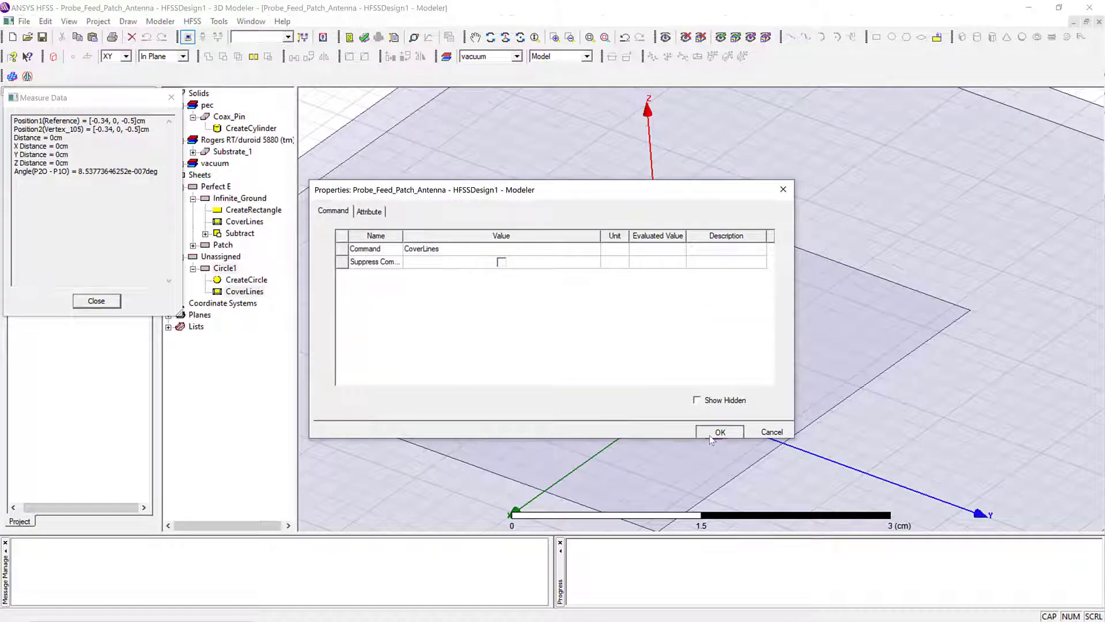
{"action": "left_click", "coordinate": [709, 436]}
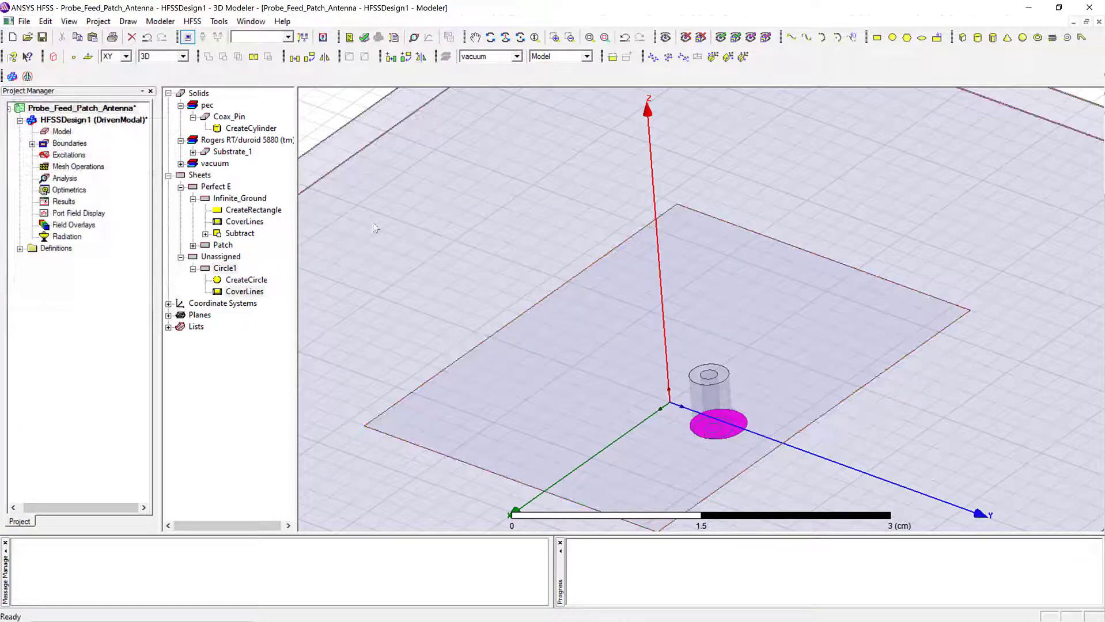
Step: Rename the new circle sheet as Port1
{"action": "double_click", "coordinate": [225, 269]}
{"action": "left_click", "coordinate": [438, 247]}
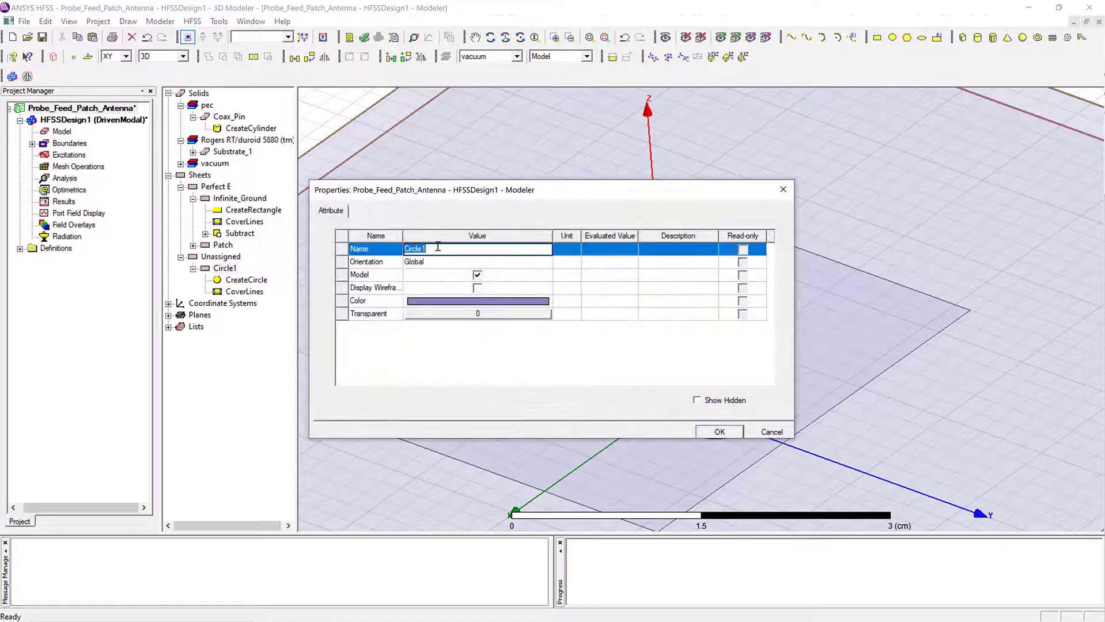
{"action": "key", "text": "BackSpace"}
{"action": "left_click", "coordinate": [721, 433]}
Step: Set the Port1 circle's center position to -0.5, 0, -0.5 cm and its radius to 0.16 cm
{"action": "left_click", "coordinate": [193, 268]}
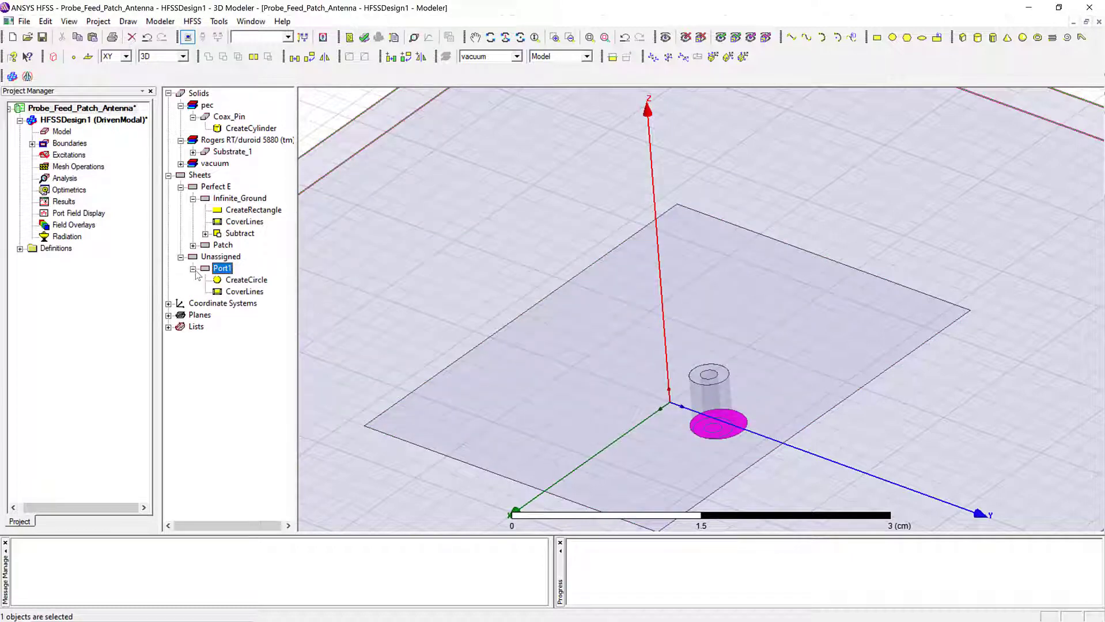
{"action": "double_click", "coordinate": [252, 283]}
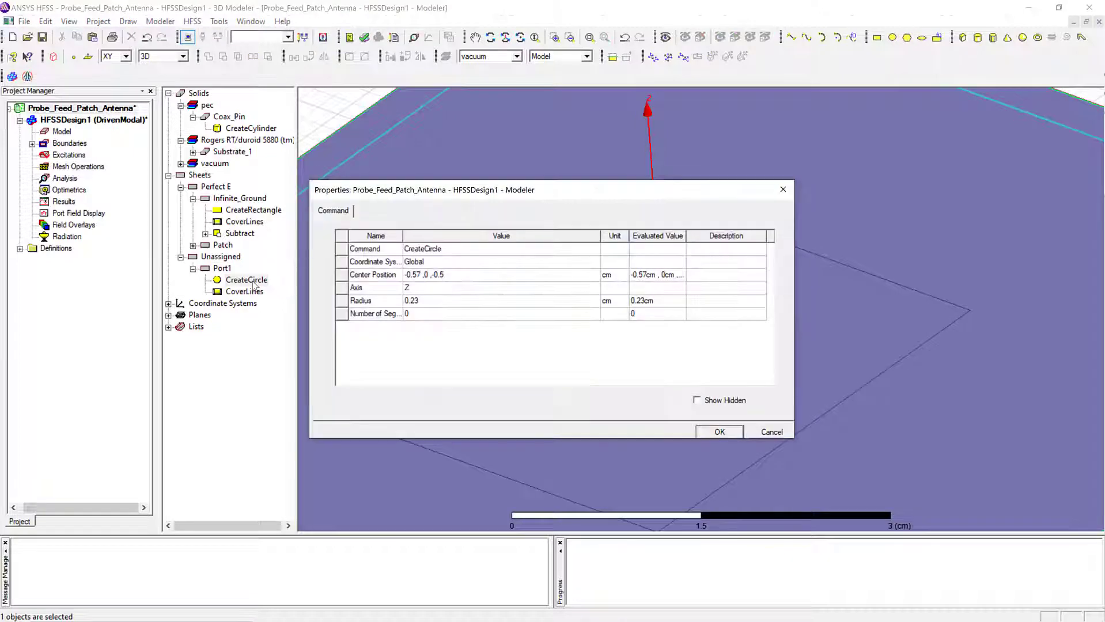
{"action": "left_click", "coordinate": [422, 276]}
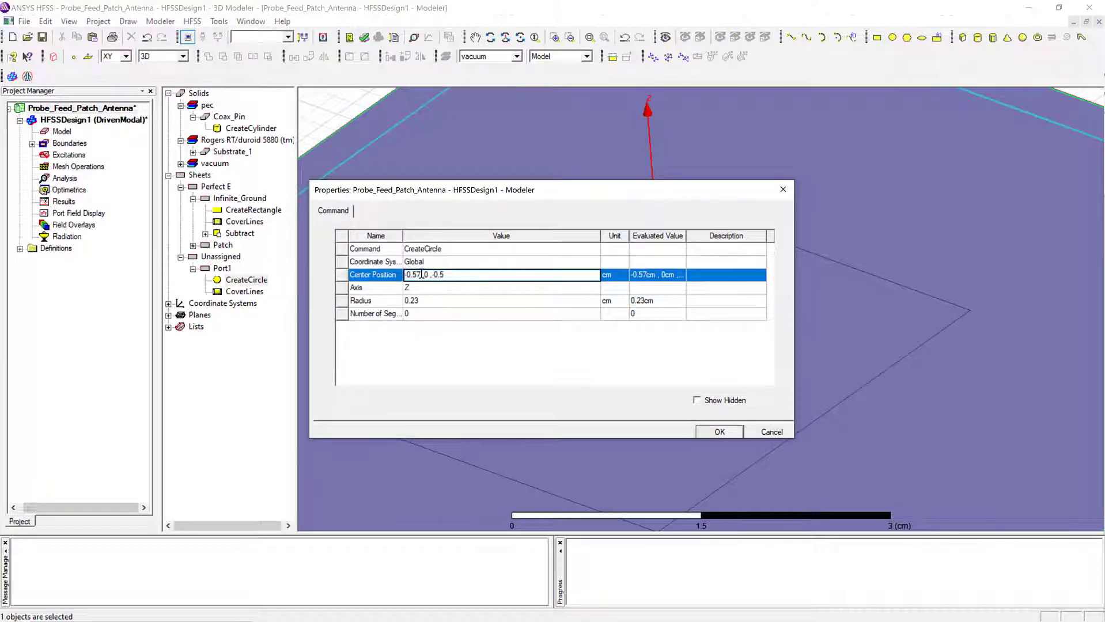
{"action": "key", "text": "BackSpace"}
{"action": "key", "text": "BackSpace"}
{"action": "type", "text": "5"}
{"action": "key", "text": "Down"}
{"action": "key", "text": "Down"}
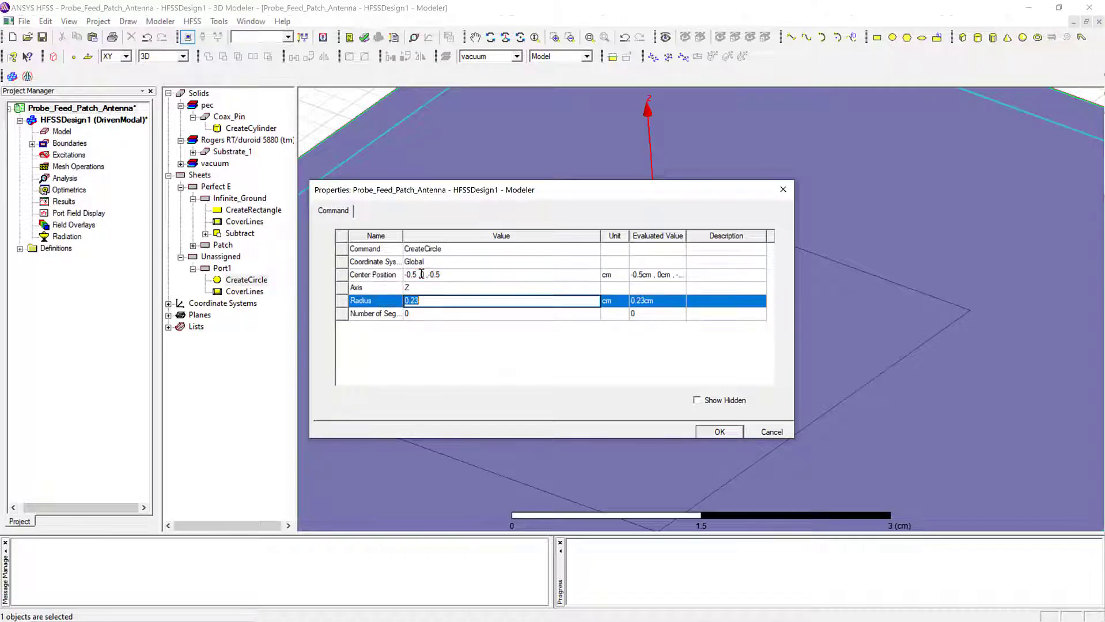
{"action": "key", "text": "BackSpace"}
{"action": "type", "text": "0.16"}
{"action": "left_click", "coordinate": [722, 433]}
Step: Select Port1 and examine how it fits the lower end of the coaxial cylinders
{"action": "scroll", "coordinate": [576, 357], "scroll_direction": "down", "scroll_amount": 2}
{"action": "scroll", "coordinate": [509, 264], "scroll_direction": "down", "scroll_amount": 2}
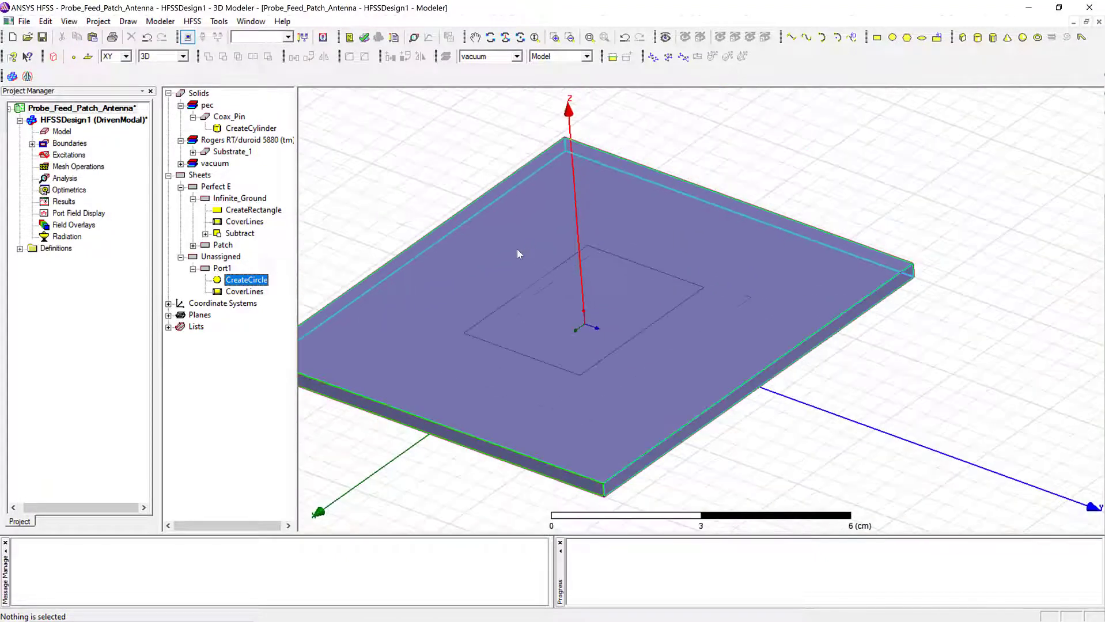
{"action": "left_click", "coordinate": [521, 248]}
{"action": "left_click", "coordinate": [417, 216]}
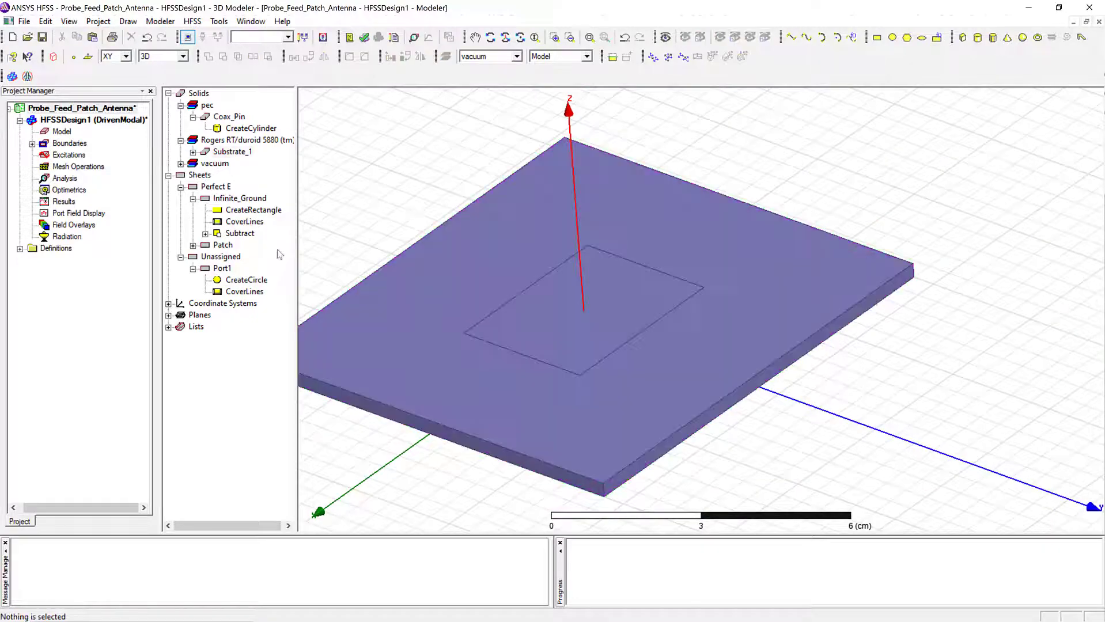
{"action": "left_click", "coordinate": [219, 268]}
{"action": "scroll", "coordinate": [655, 410], "scroll_direction": "up", "scroll_amount": 1}
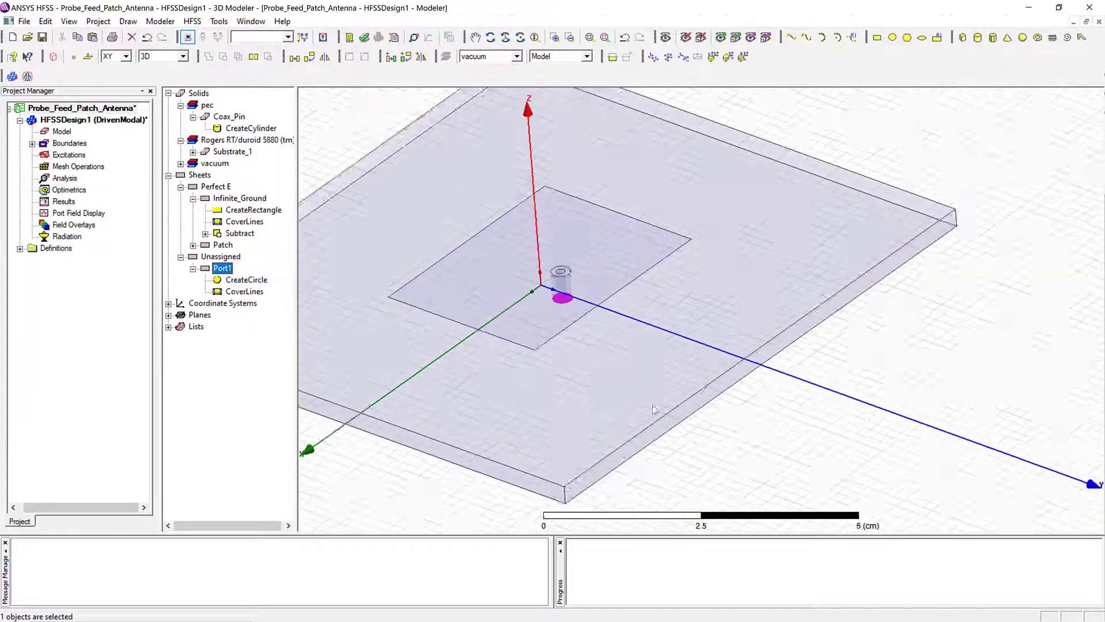
{"action": "scroll", "coordinate": [655, 410], "scroll_direction": "up", "scroll_amount": 1}
{"action": "left_click", "coordinate": [474, 37]}
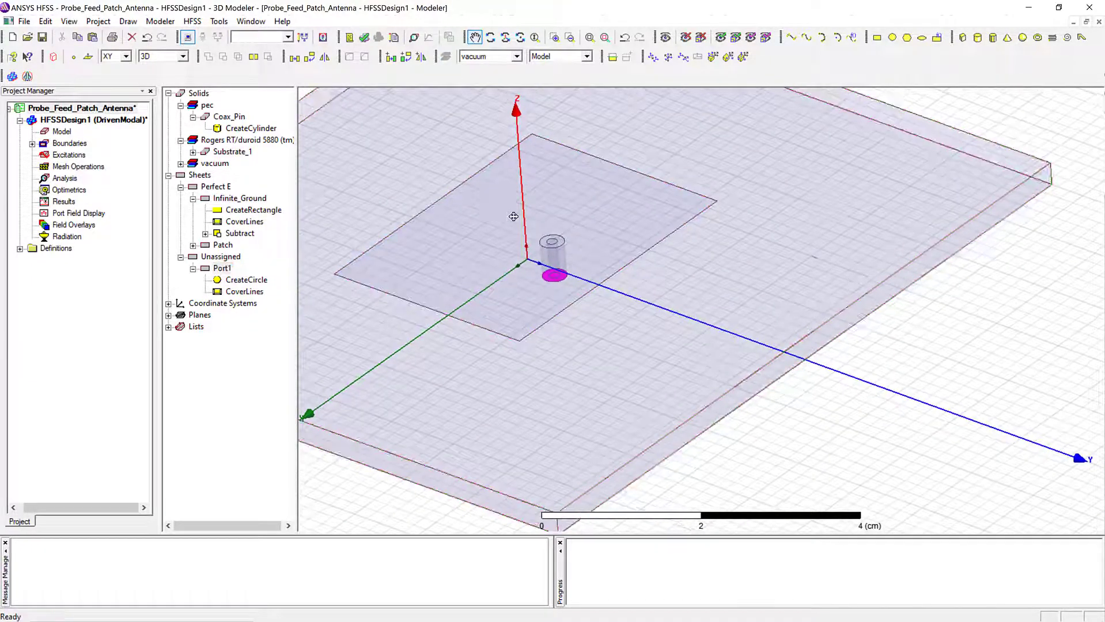
{"action": "scroll", "coordinate": [627, 291], "scroll_direction": "up", "scroll_amount": 5}
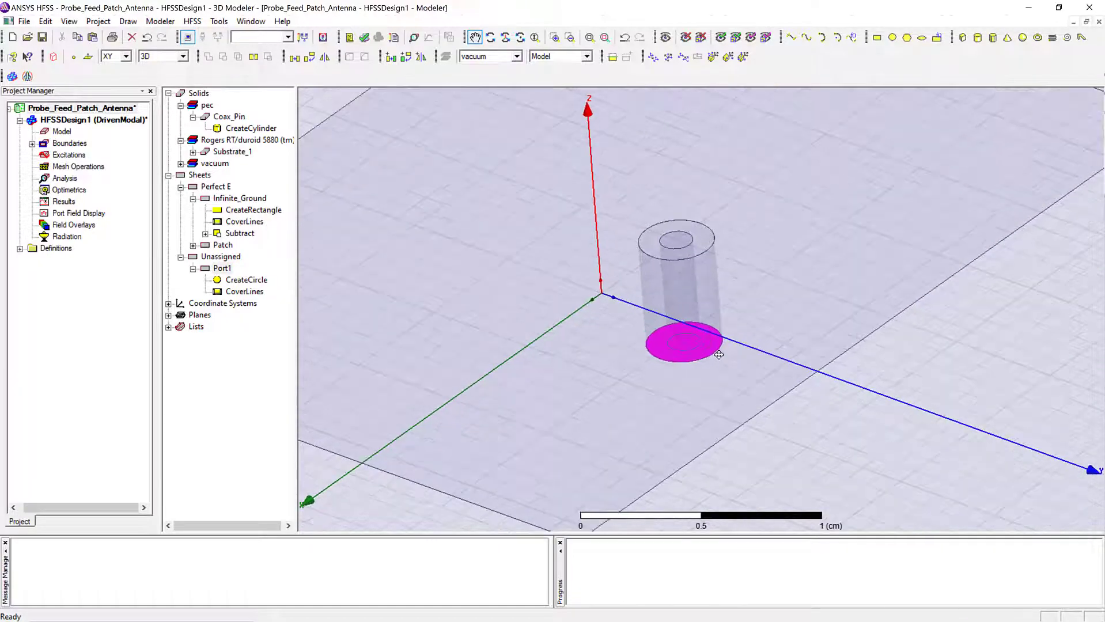
{"action": "right_click", "coordinate": [526, 226]}
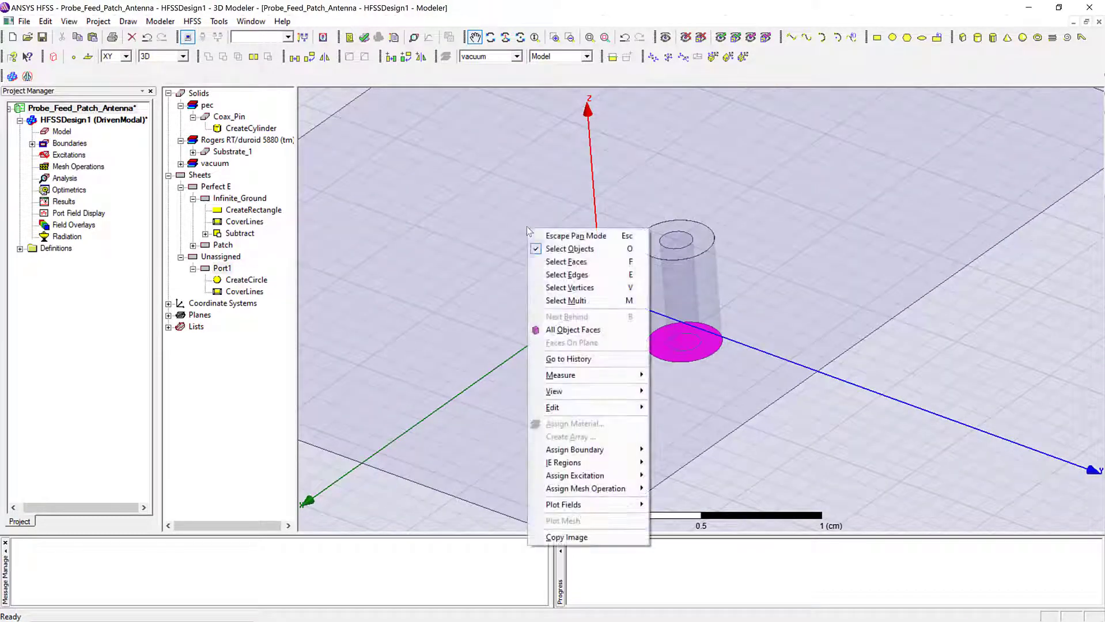
{"action": "left_click", "coordinate": [547, 235]}
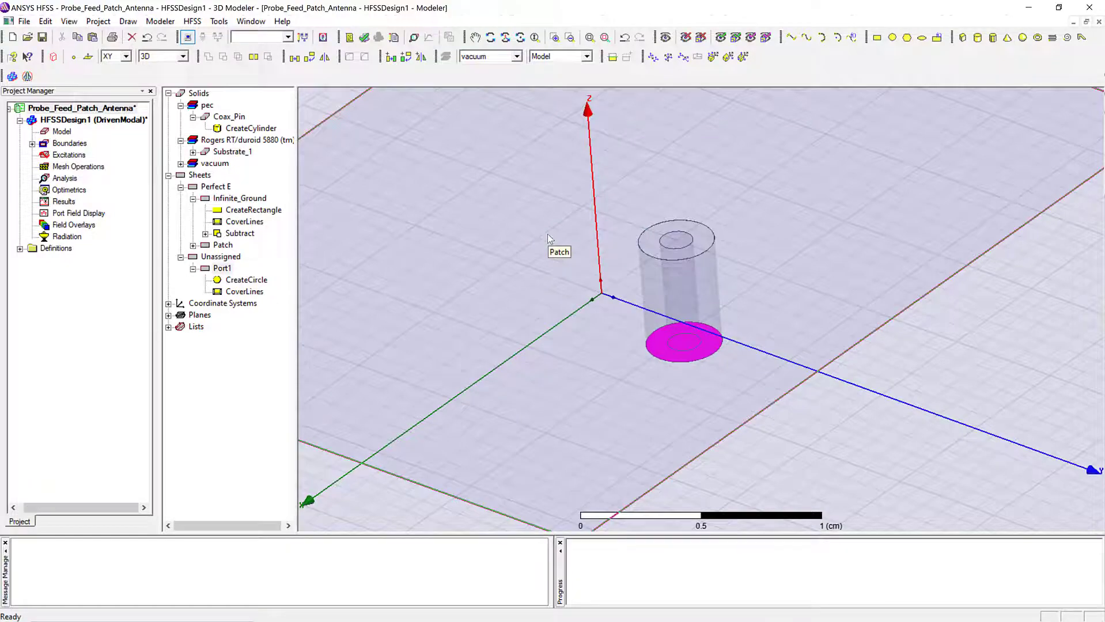
Step: Assign a wave port named p1 to the Port1 sheet, naming its terminals after the port object and leaving Coax_Pin unmarked as reference
{"action": "key", "text": "ctrl+d"}
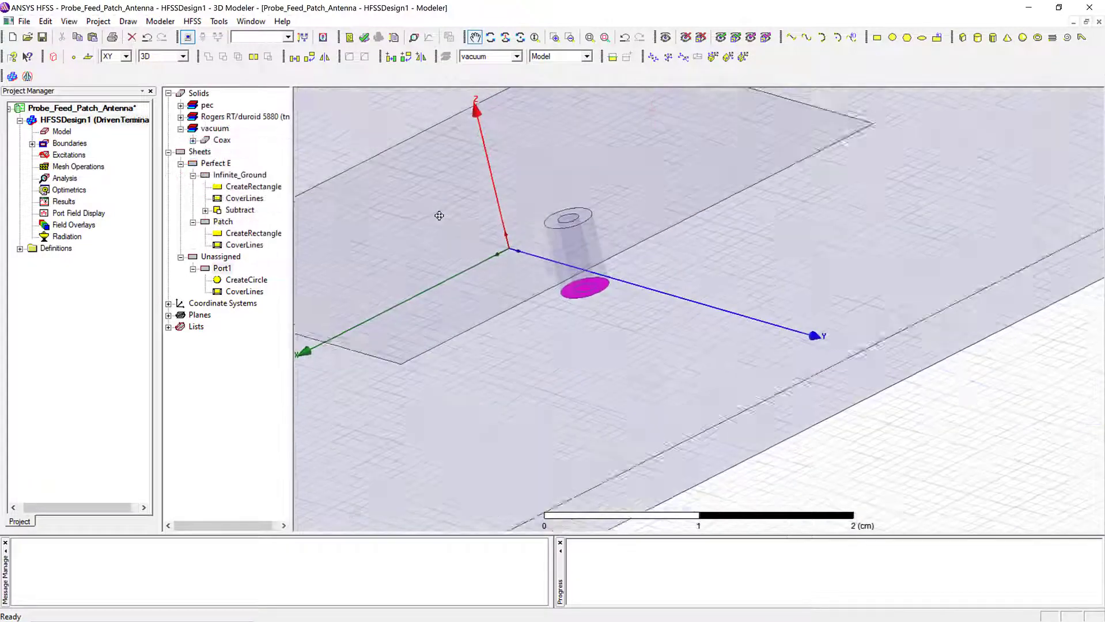
{"action": "scroll", "coordinate": [439, 216], "scroll_direction": "up", "scroll_amount": 1}
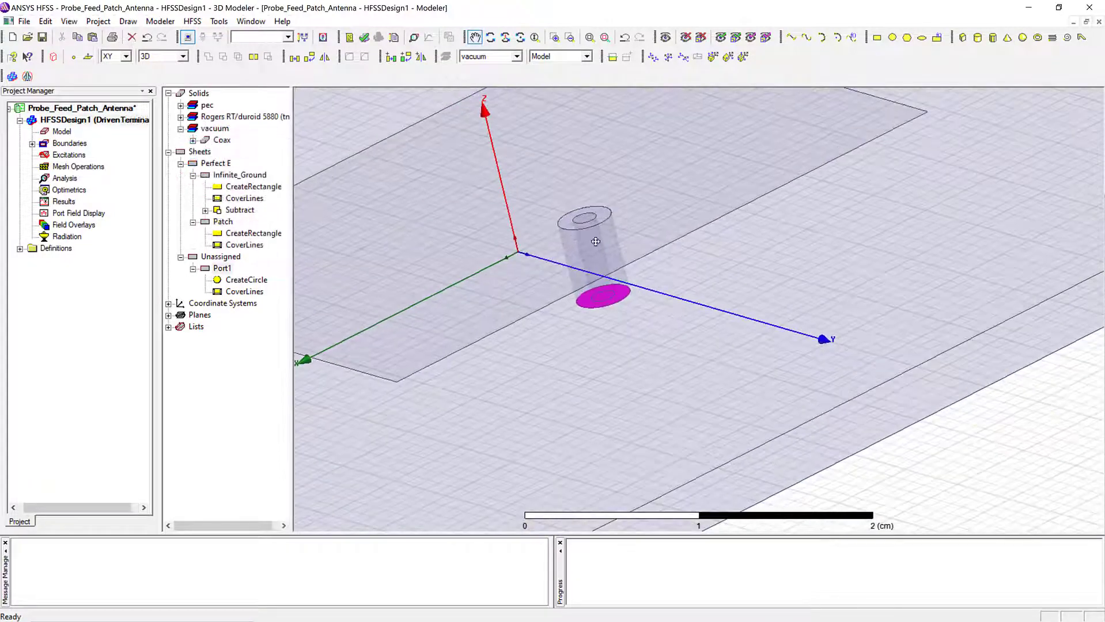
{"action": "scroll", "coordinate": [599, 259], "scroll_direction": "up", "scroll_amount": 2}
{"action": "left_click_drag", "start_coordinate": [651, 347], "coordinate": [581, 384]}
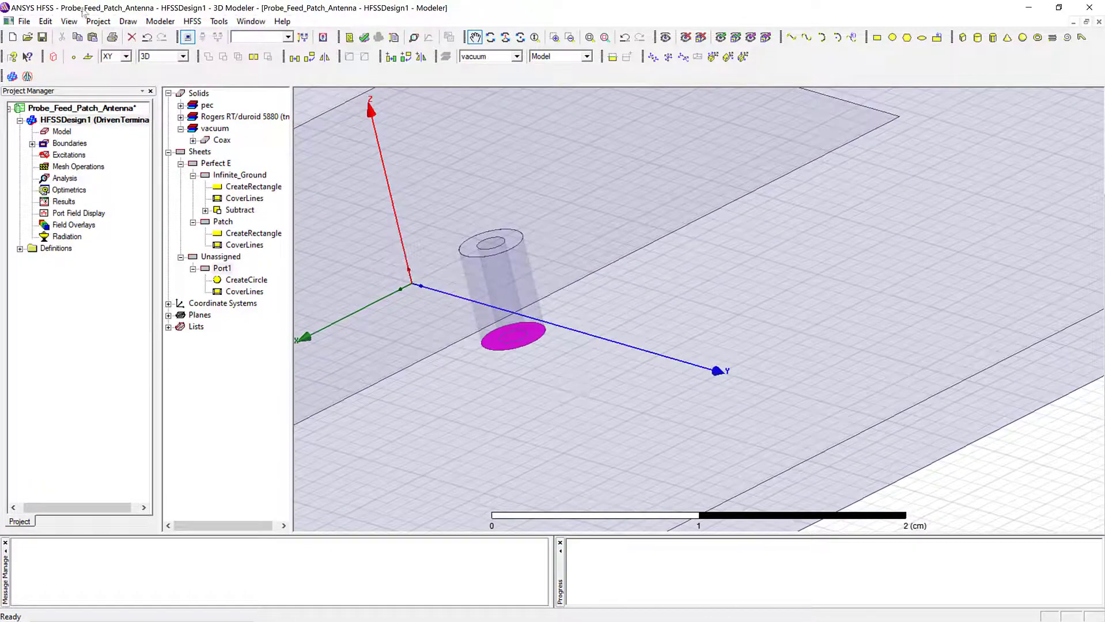
{"action": "left_click", "coordinate": [45, 21]}
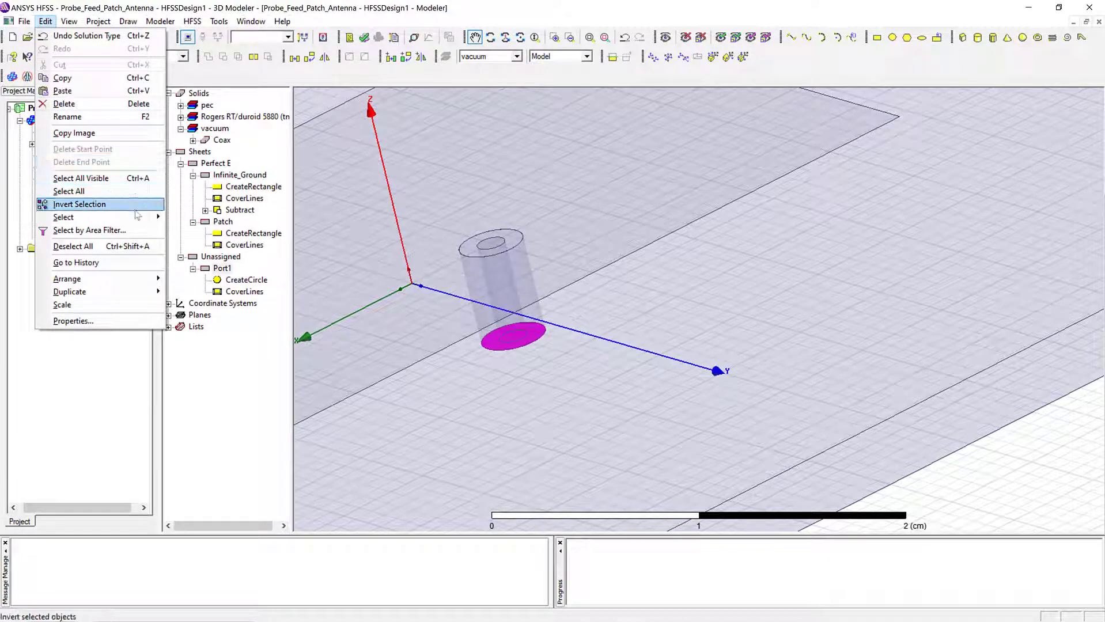
{"action": "mouse_move", "coordinate": [144, 221]}
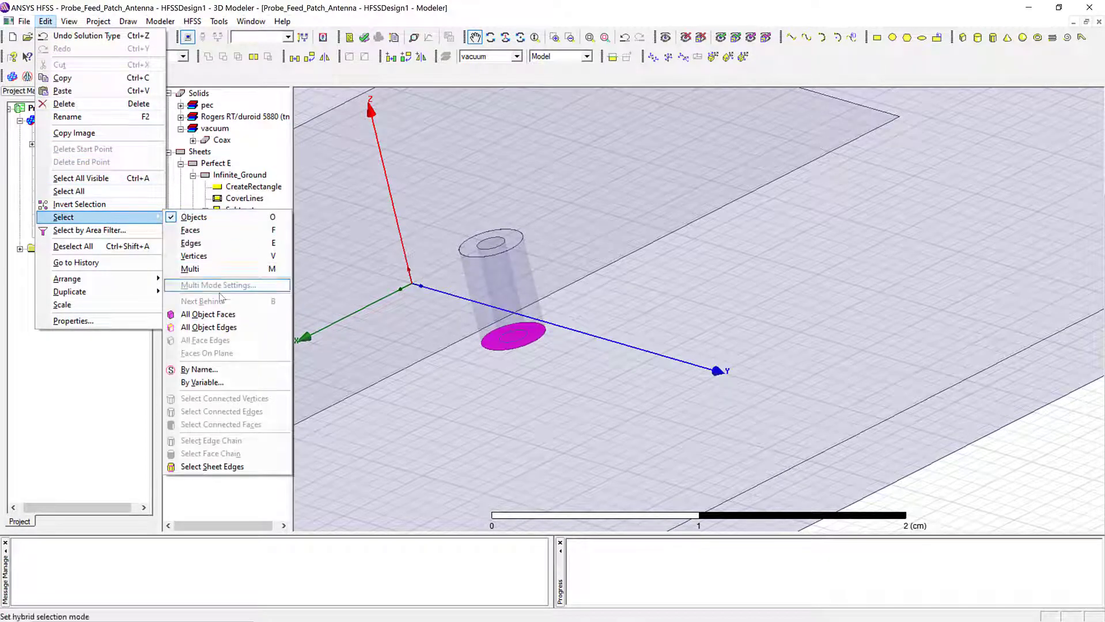
{"action": "left_click", "coordinate": [208, 369]}
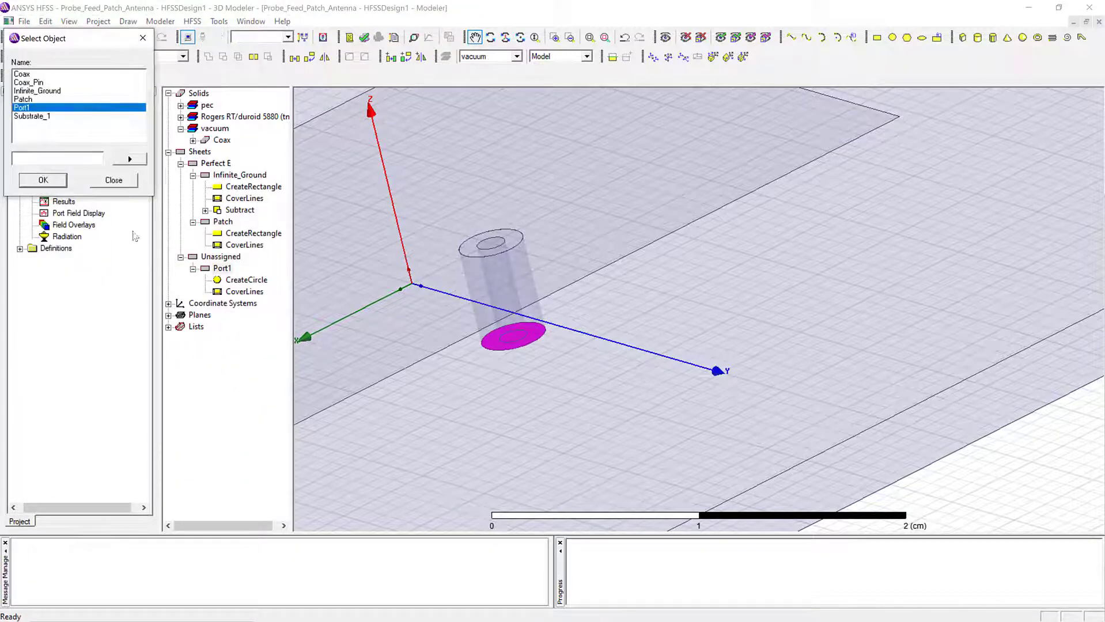
{"action": "left_click", "coordinate": [74, 100]}
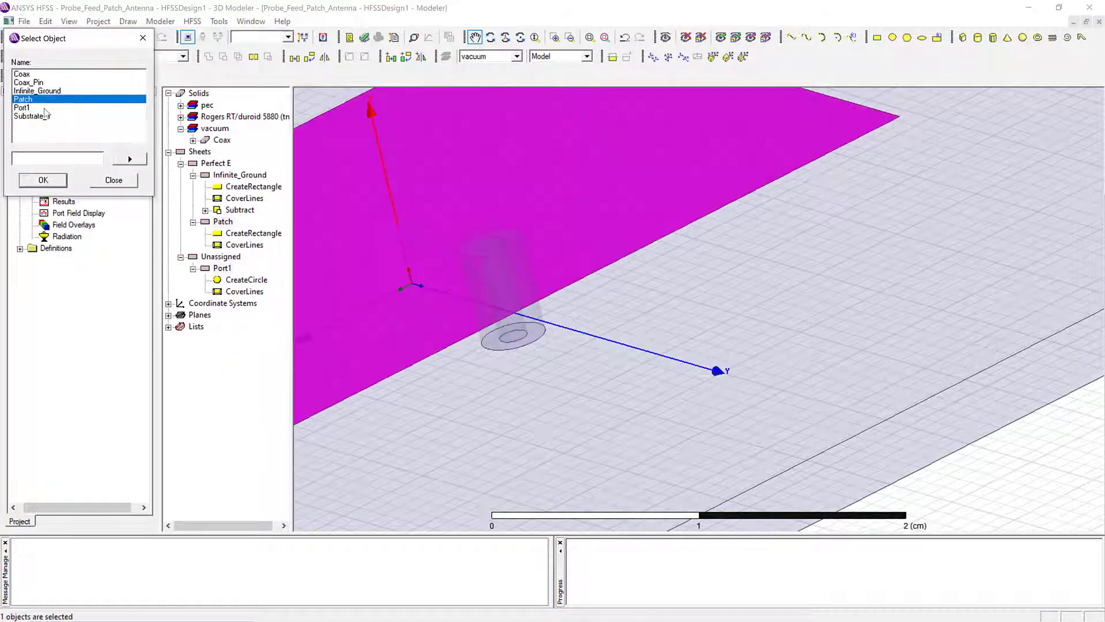
{"action": "left_click", "coordinate": [44, 108]}
{"action": "left_click", "coordinate": [40, 182]}
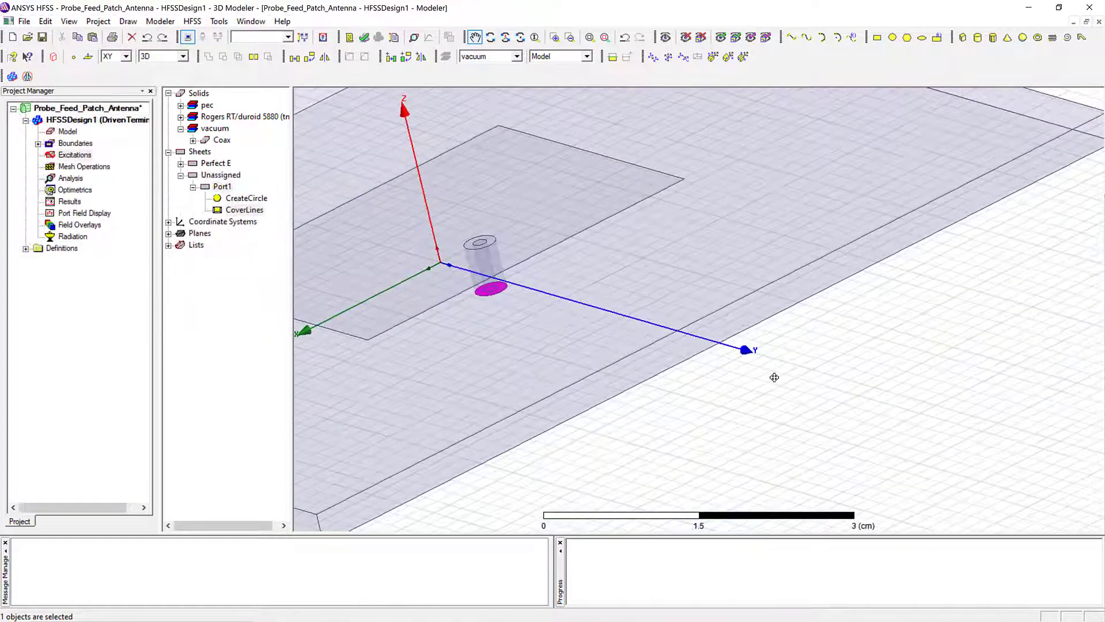
{"action": "right_click", "coordinate": [845, 356]}
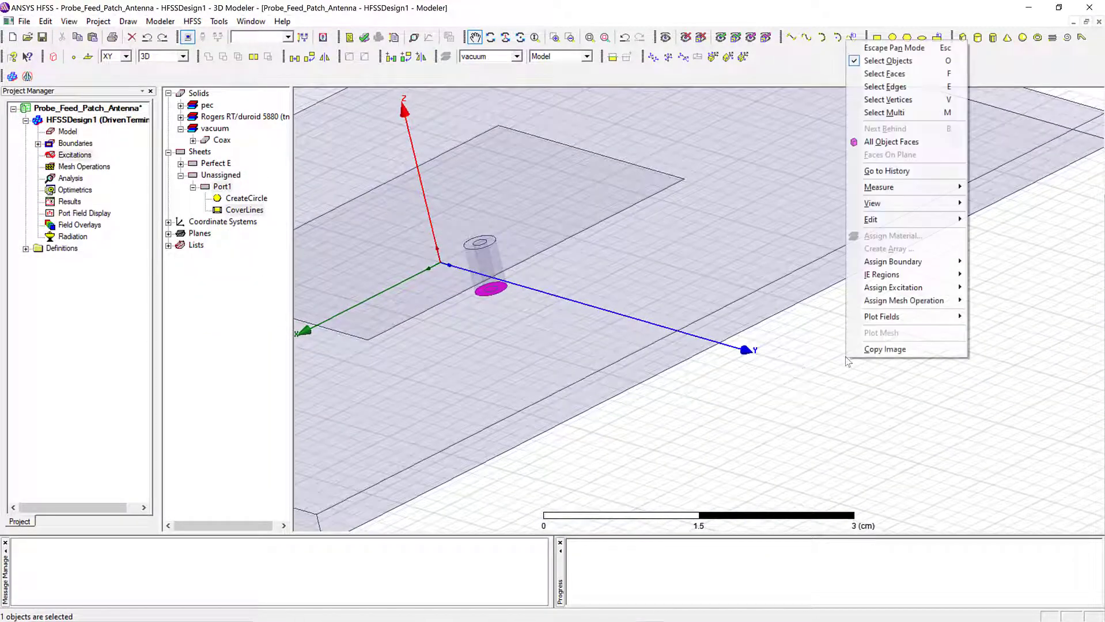
{"action": "mouse_move", "coordinate": [898, 288]}
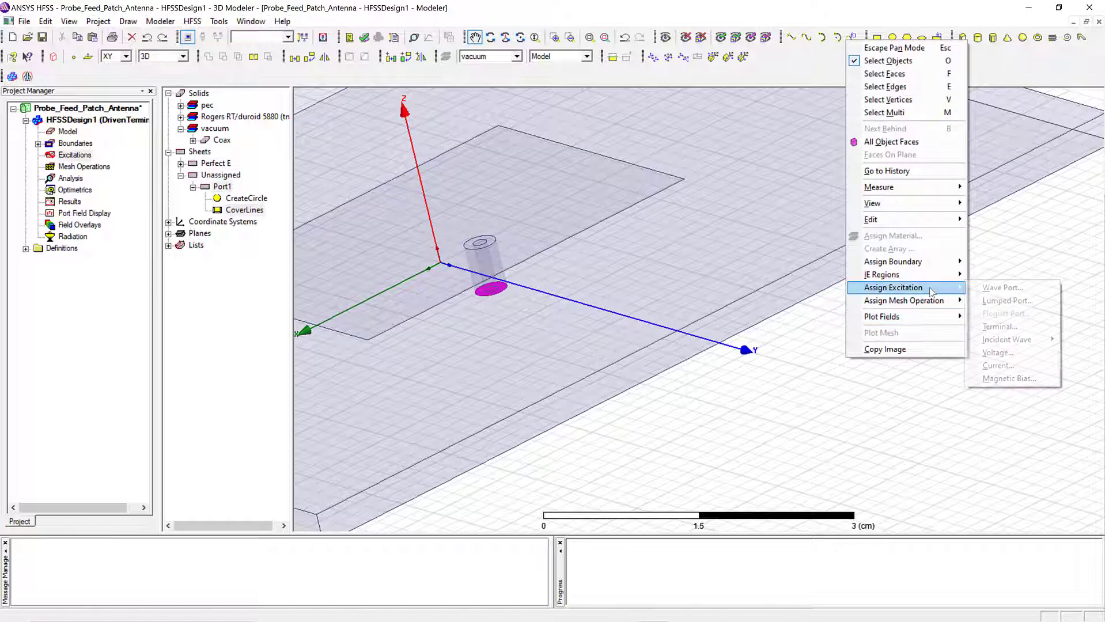
{"action": "left_click", "coordinate": [1005, 287]}
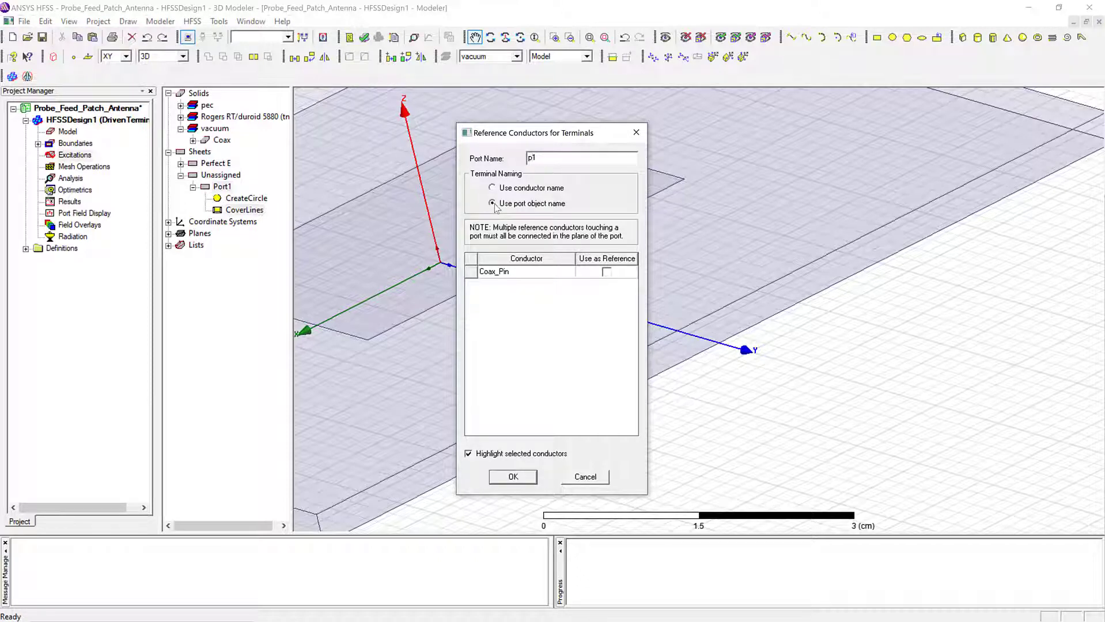
{"action": "left_click", "coordinate": [513, 478]}
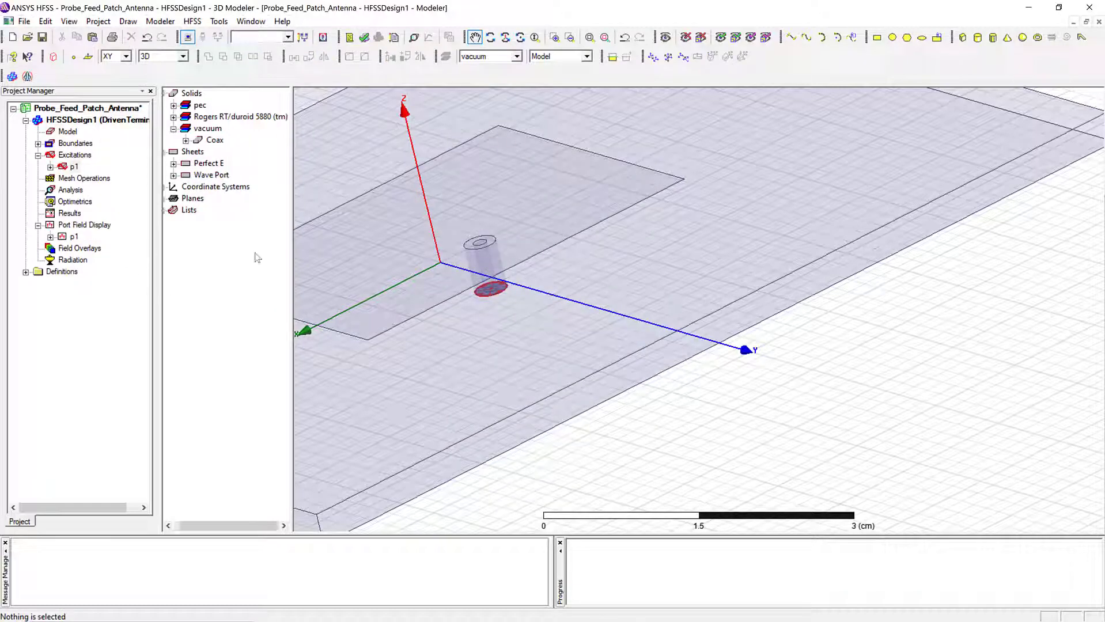
Step: Examine the p1 wave port and its Port1_T1 terminal at the lower end of the coax
{"action": "scroll", "coordinate": [489, 307], "scroll_direction": "up", "scroll_amount": 5}
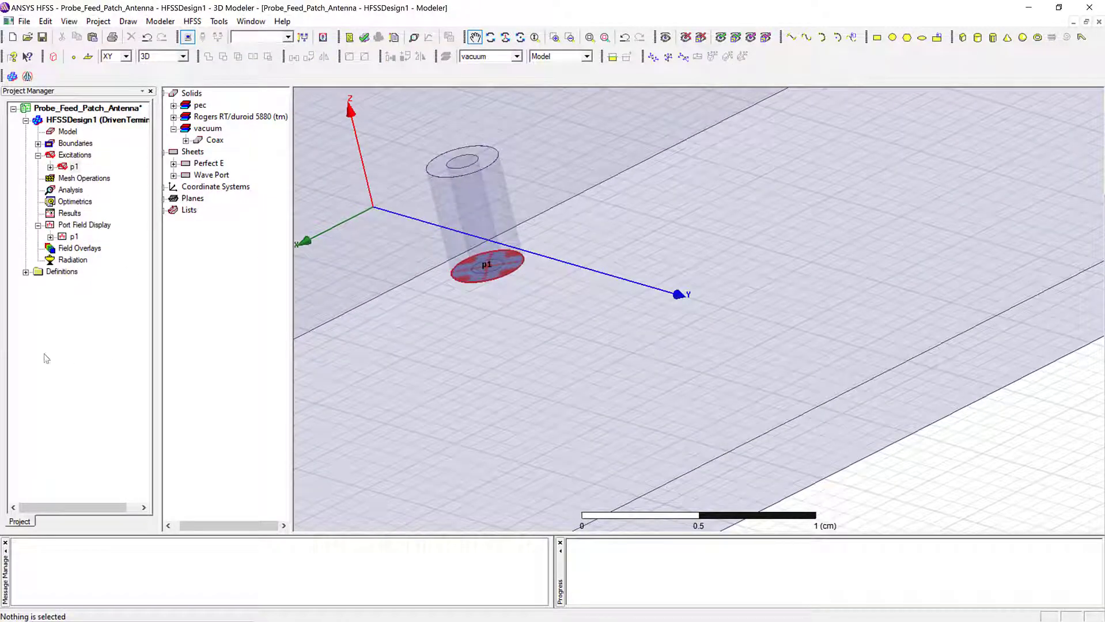
{"action": "left_click", "coordinate": [72, 237]}
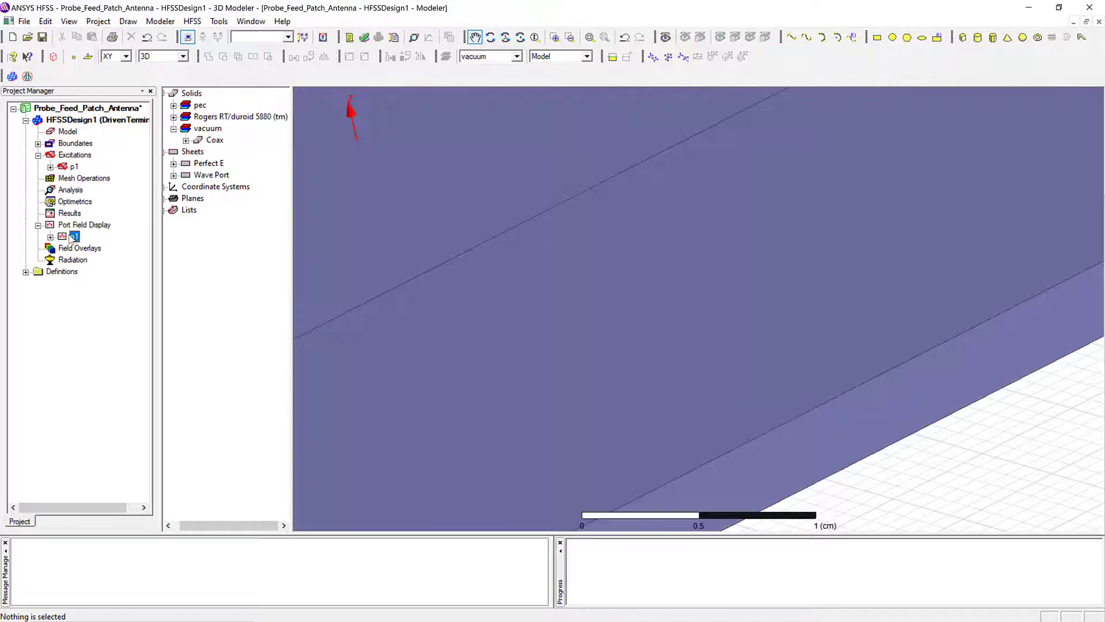
{"action": "left_click", "coordinate": [61, 168]}
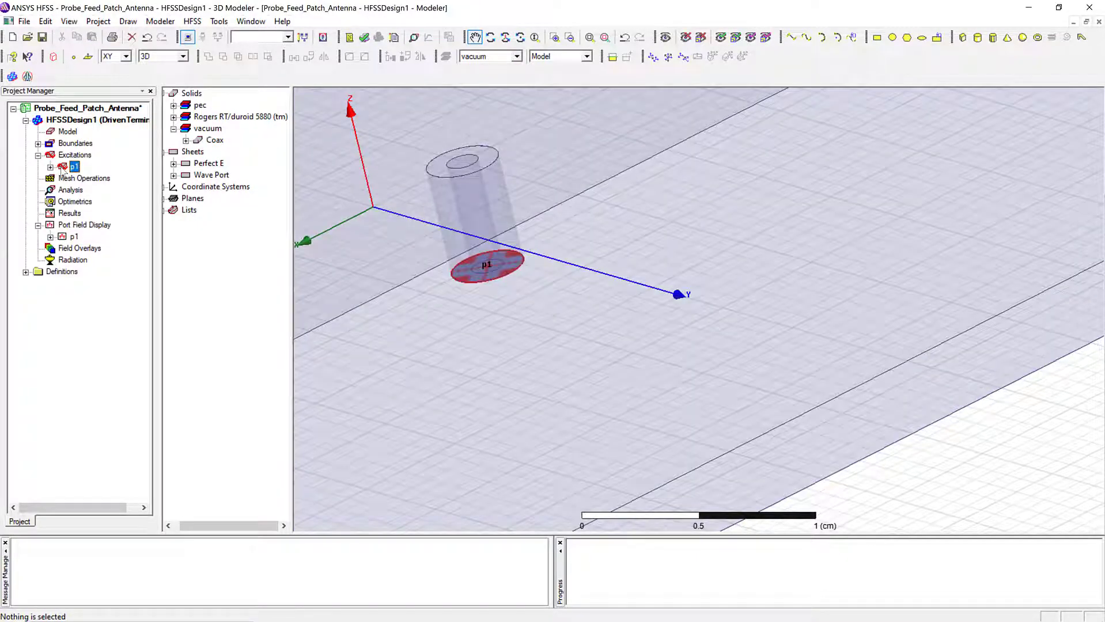
{"action": "left_click", "coordinate": [51, 167]}
{"action": "left_click", "coordinate": [95, 179]}
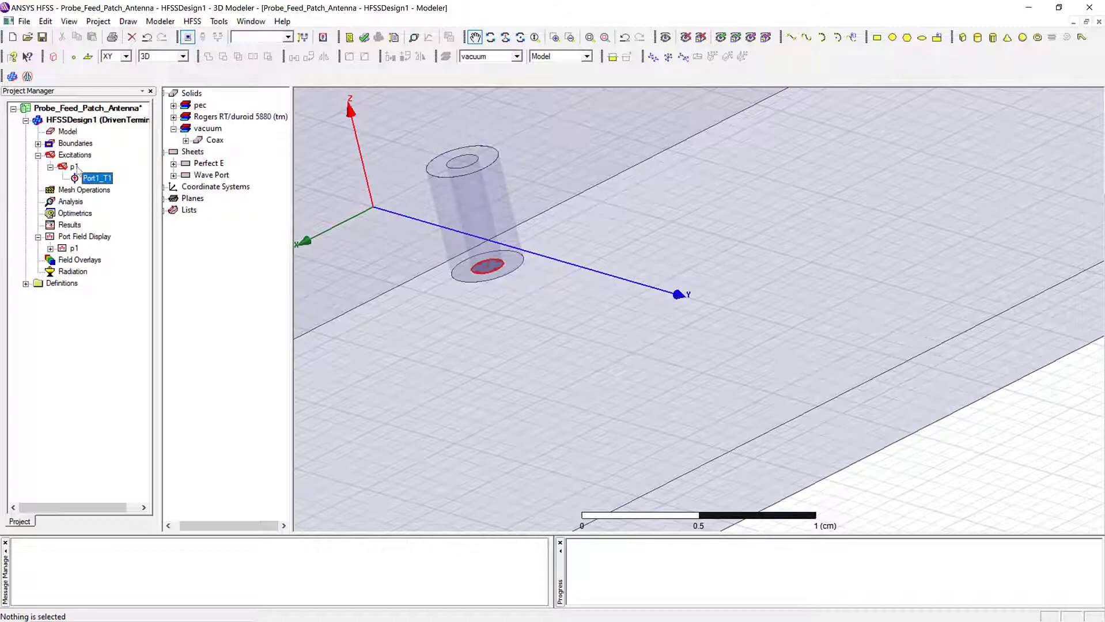
{"action": "left_click", "coordinate": [75, 167]}
{"action": "scroll", "coordinate": [779, 326], "scroll_direction": "down", "scroll_amount": 5}
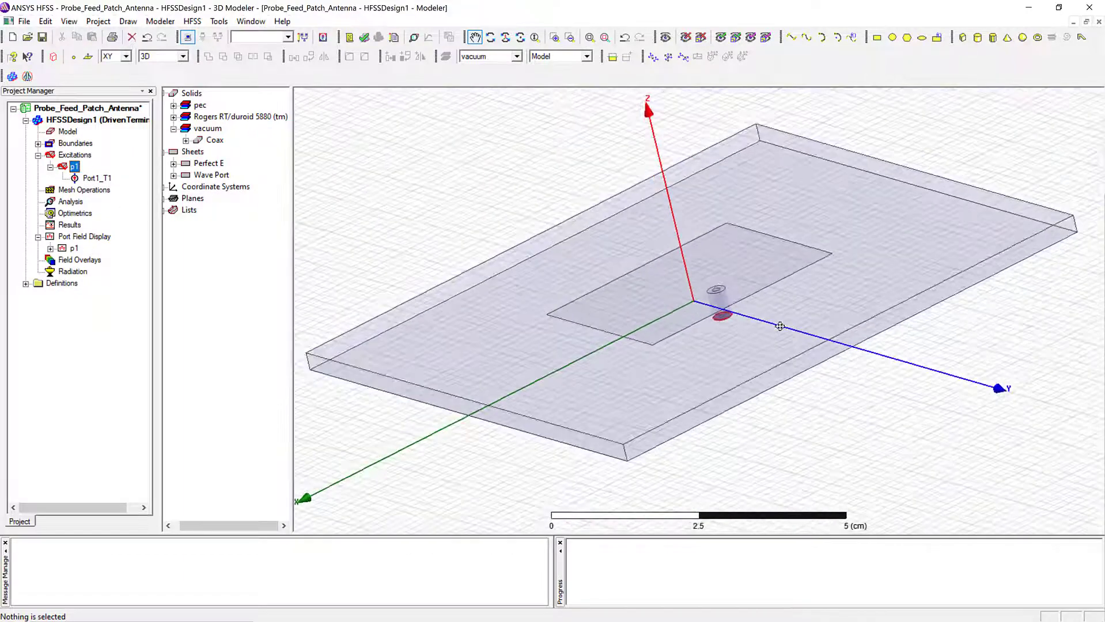
Step: Draw a cylinder along Z from the coax pin's upper end, centered at -0.5, 0, 0 cm, with radius 0.07 cm and height 0.32 cm
{"action": "left_click_drag", "start_coordinate": [779, 326], "coordinate": [633, 348], "text": "alt"}
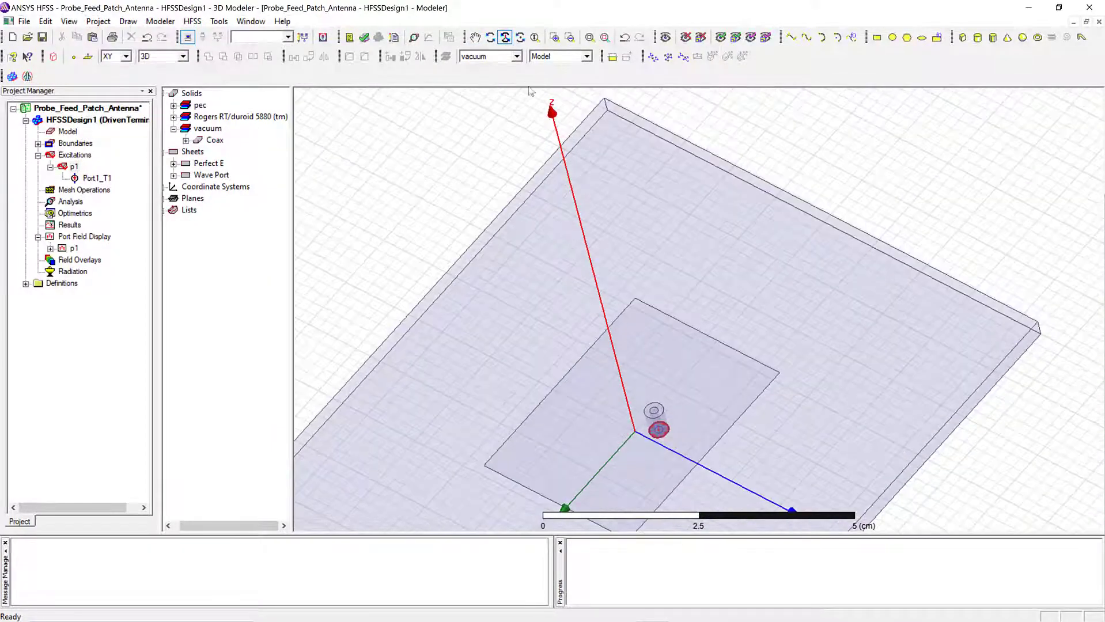
{"action": "scroll", "coordinate": [568, 173], "scroll_direction": "up", "scroll_amount": 4}
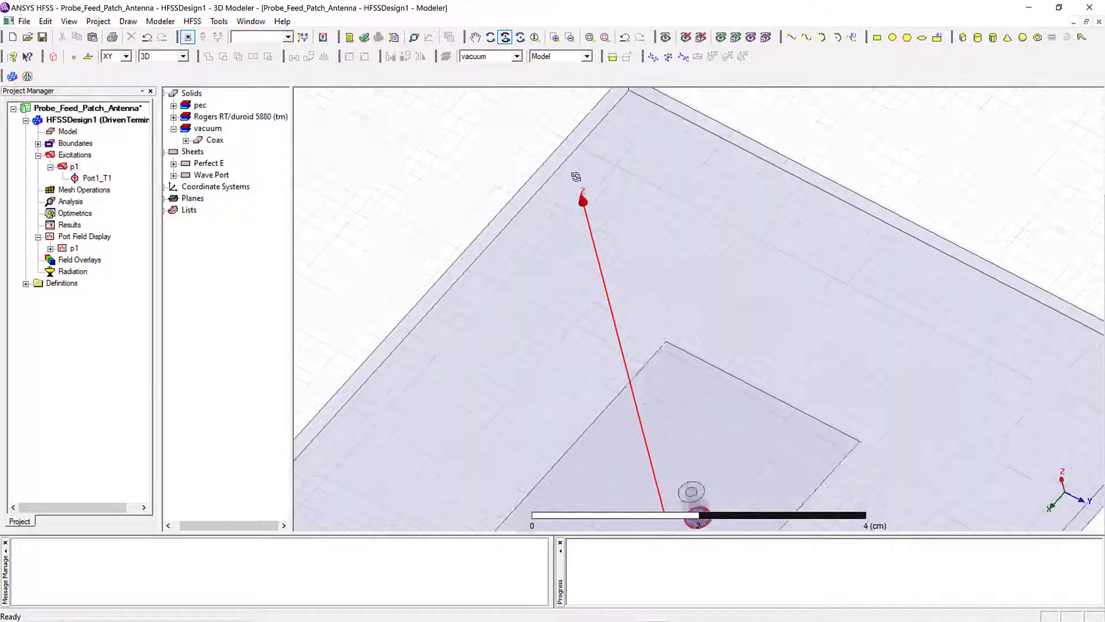
{"action": "left_click", "coordinate": [474, 38]}
{"action": "left_click_drag", "start_coordinate": [594, 312], "coordinate": [485, 135]}
{"action": "scroll", "coordinate": [615, 360], "scroll_direction": "up", "scroll_amount": 5}
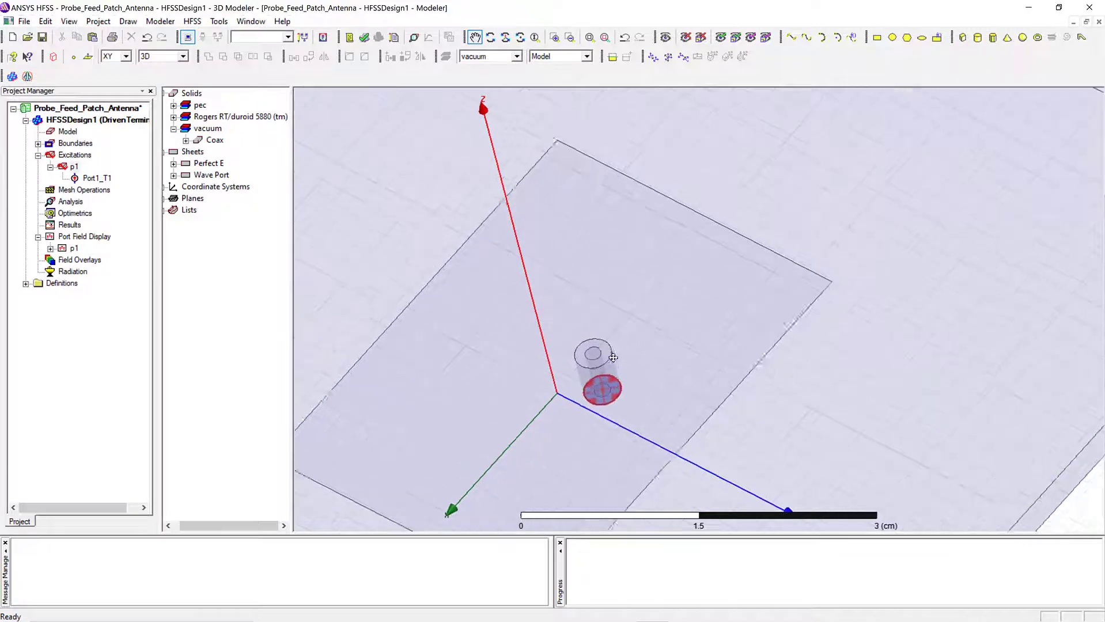
{"action": "left_click", "coordinate": [938, 39]}
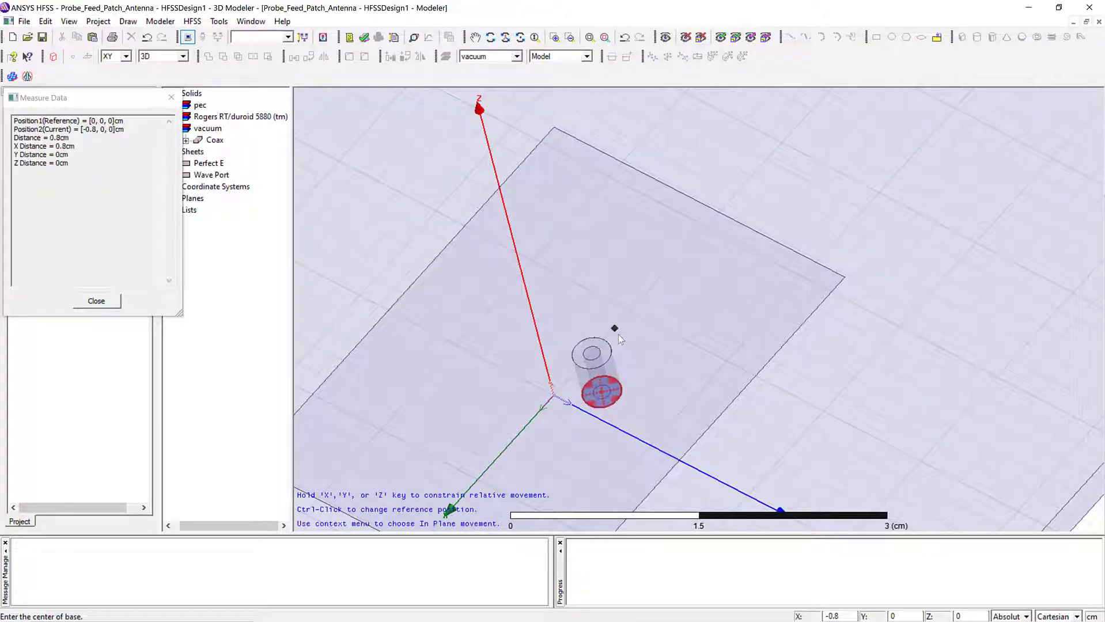
{"action": "left_click", "coordinate": [591, 354]}
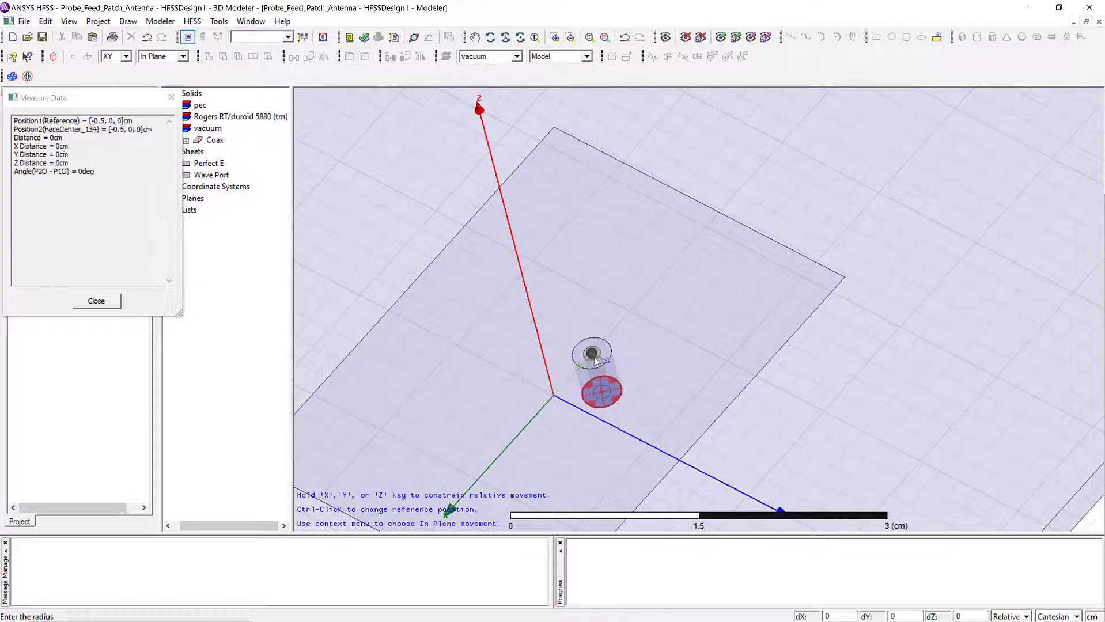
{"action": "left_click", "coordinate": [597, 360]}
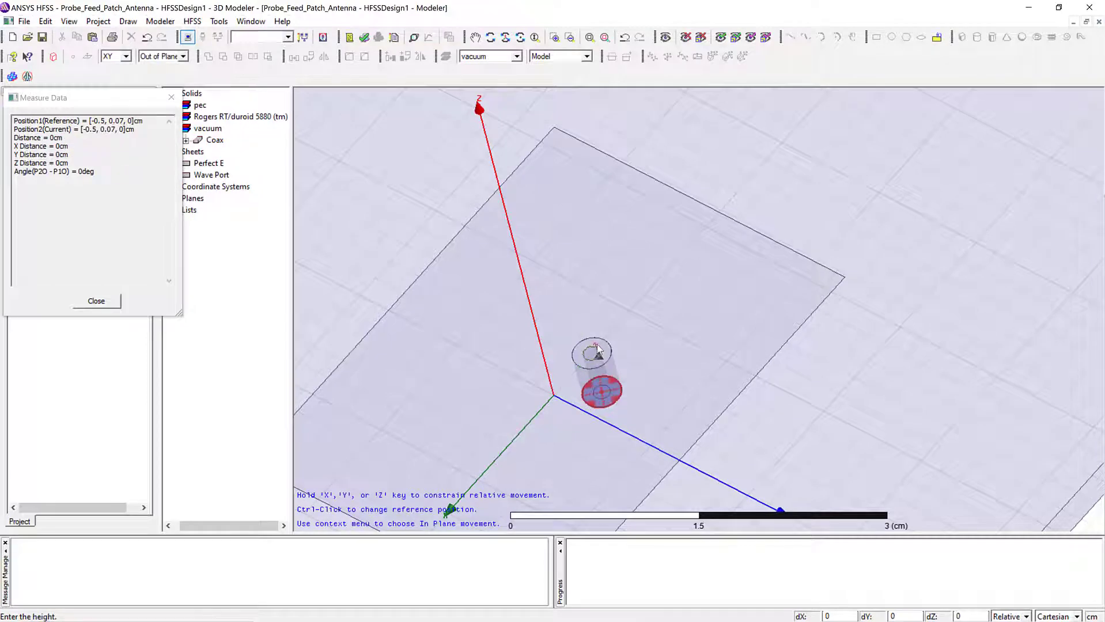
{"action": "left_click", "coordinate": [592, 334]}
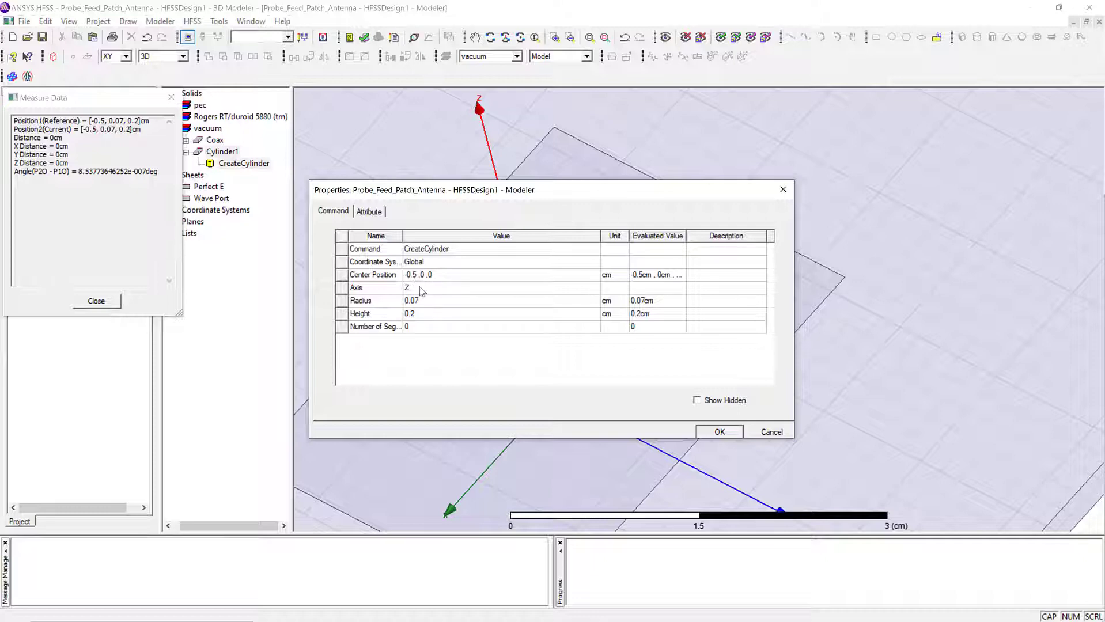
{"action": "left_click", "coordinate": [425, 317]}
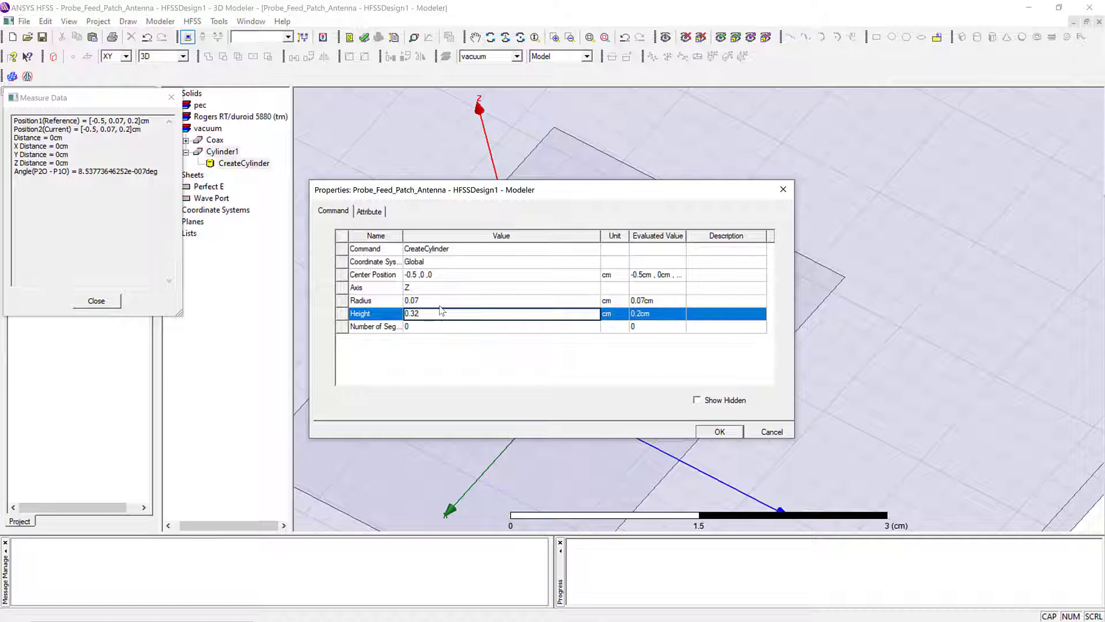
{"action": "left_click", "coordinate": [717, 431]}
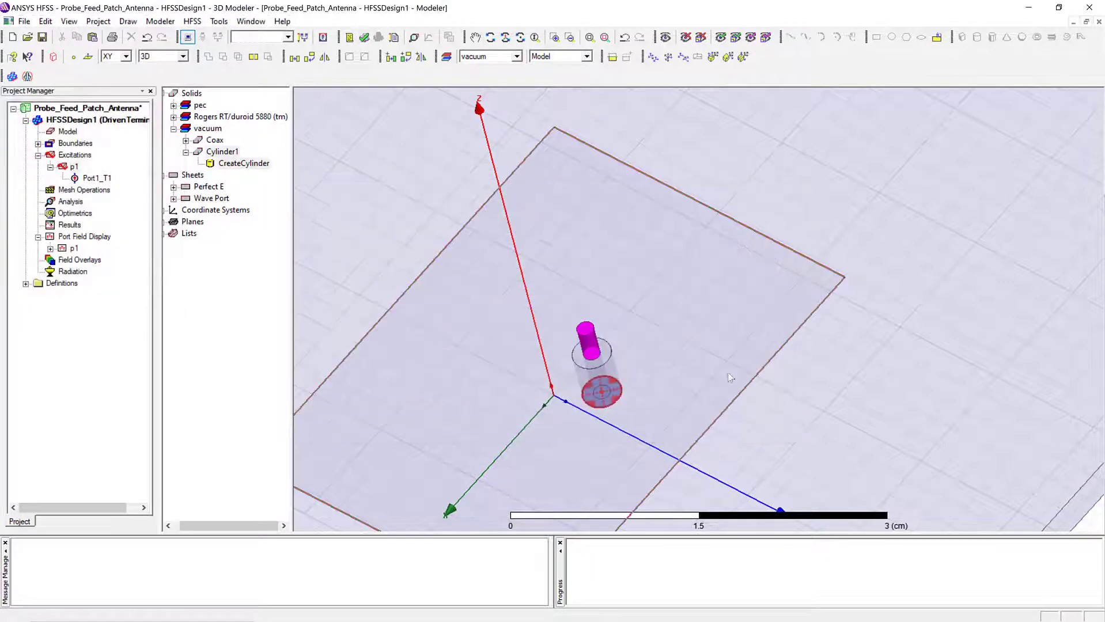
Step: Rename the new cylinder as Probe and set its material to pec
{"action": "double_click", "coordinate": [229, 153]}
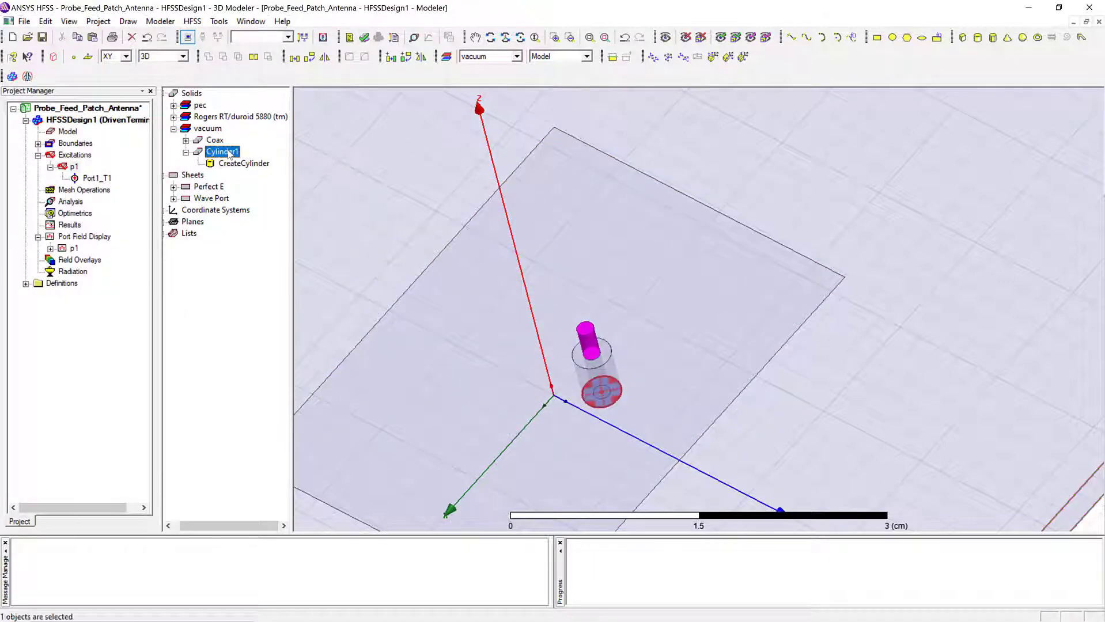
{"action": "left_click", "coordinate": [469, 251]}
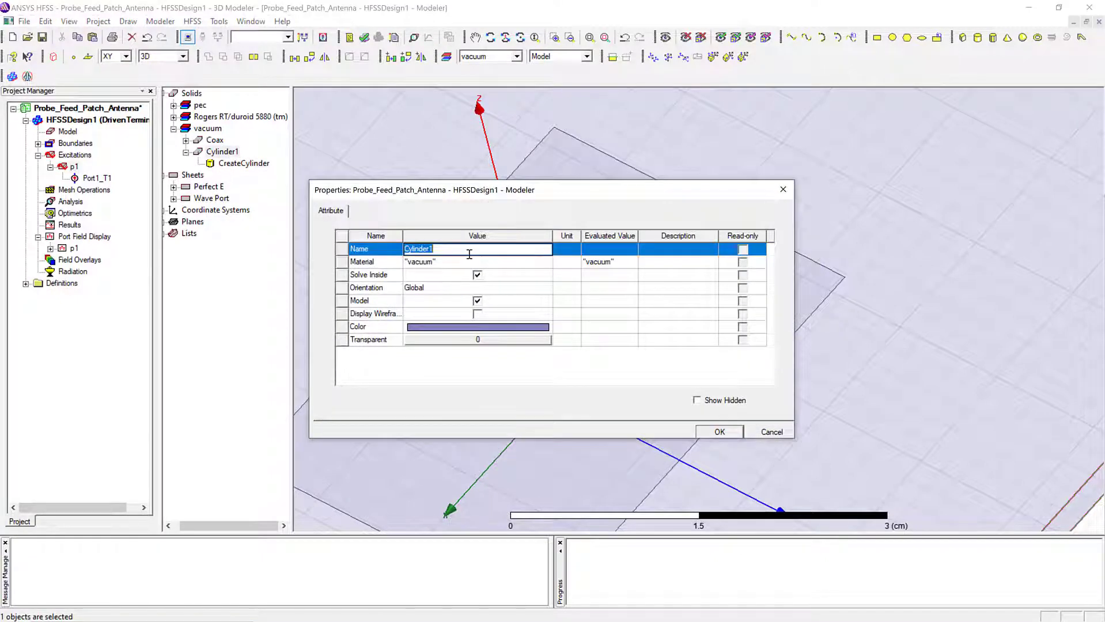
{"action": "key", "text": "BackSpace"}
{"action": "type", "text": "Pro"}
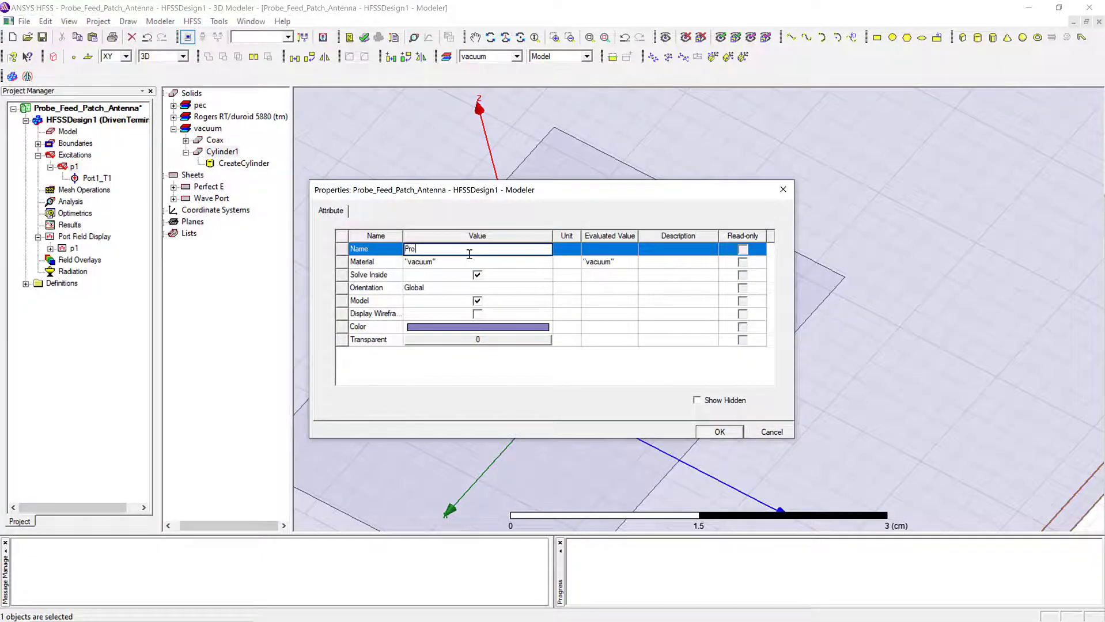
{"action": "type", "text": "be"}
{"action": "left_click", "coordinate": [424, 269]}
{"action": "left_click", "coordinate": [441, 264]}
{"action": "left_click", "coordinate": [438, 303]}
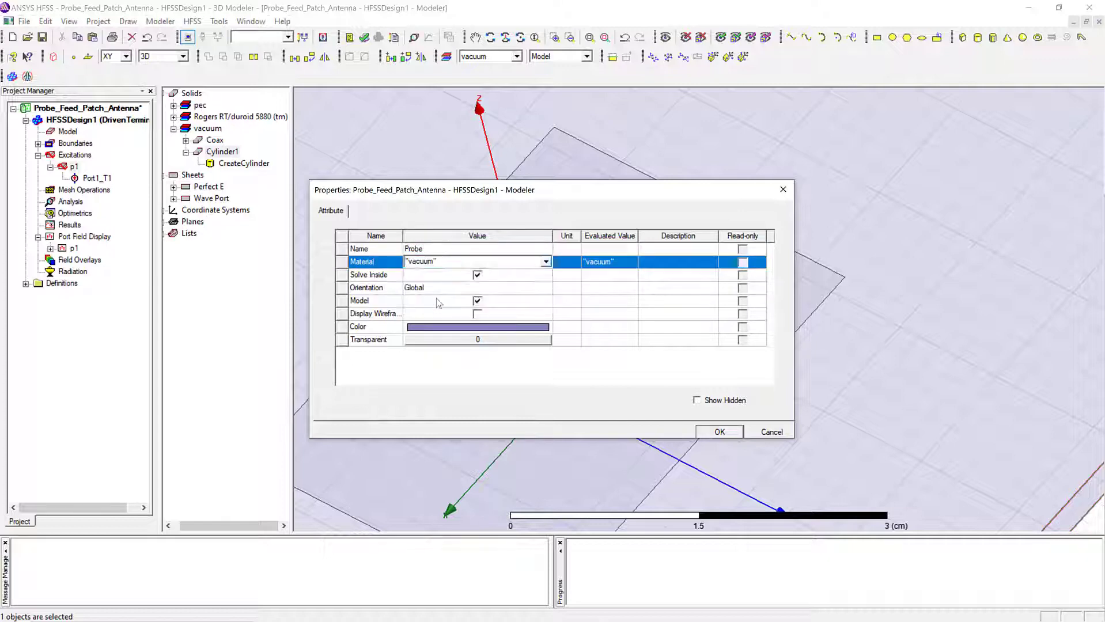
{"action": "left_click", "coordinate": [719, 432]}
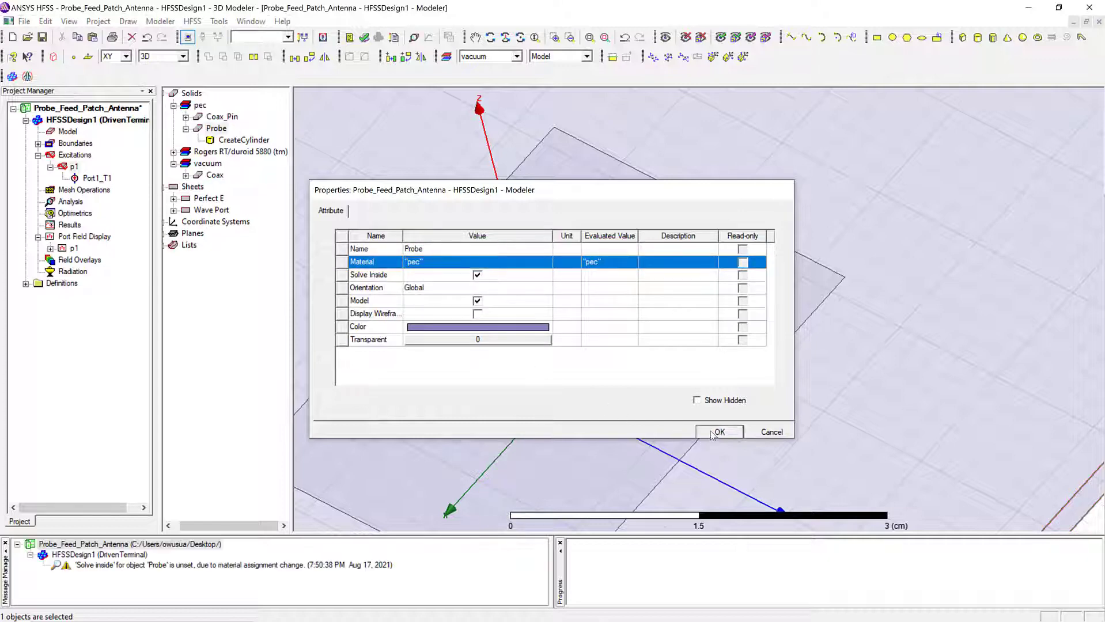
Step: Highlight Substrate_1 and Coax in turn and examine how they sit in the whole antenna model
{"action": "key", "text": "ctrl+d"}
{"action": "left_click", "coordinate": [717, 178]}
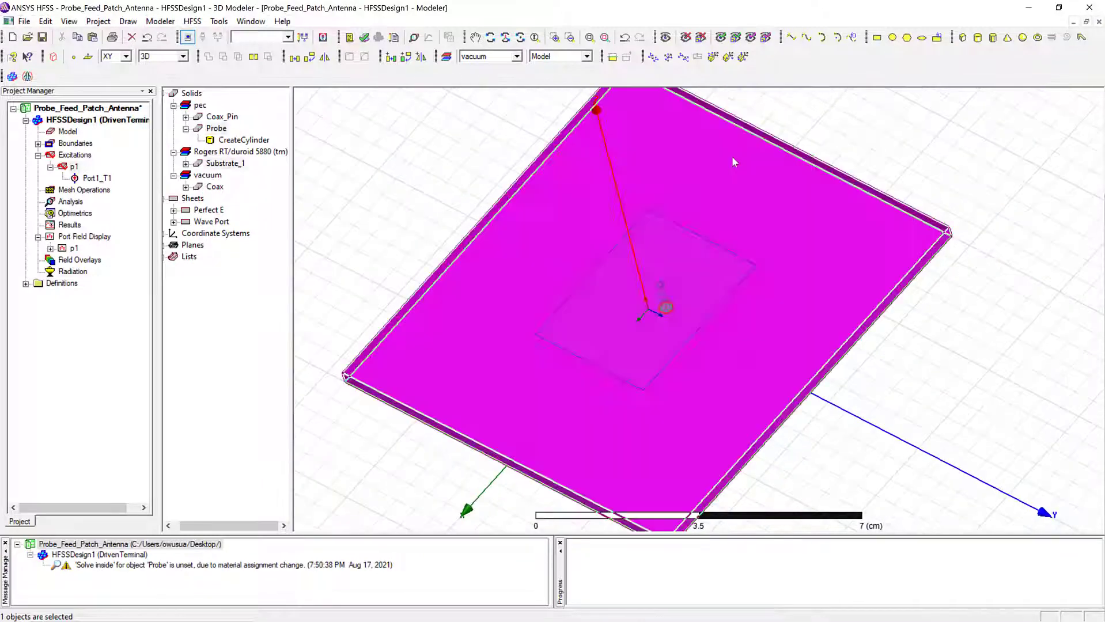
{"action": "left_click", "coordinate": [328, 183]}
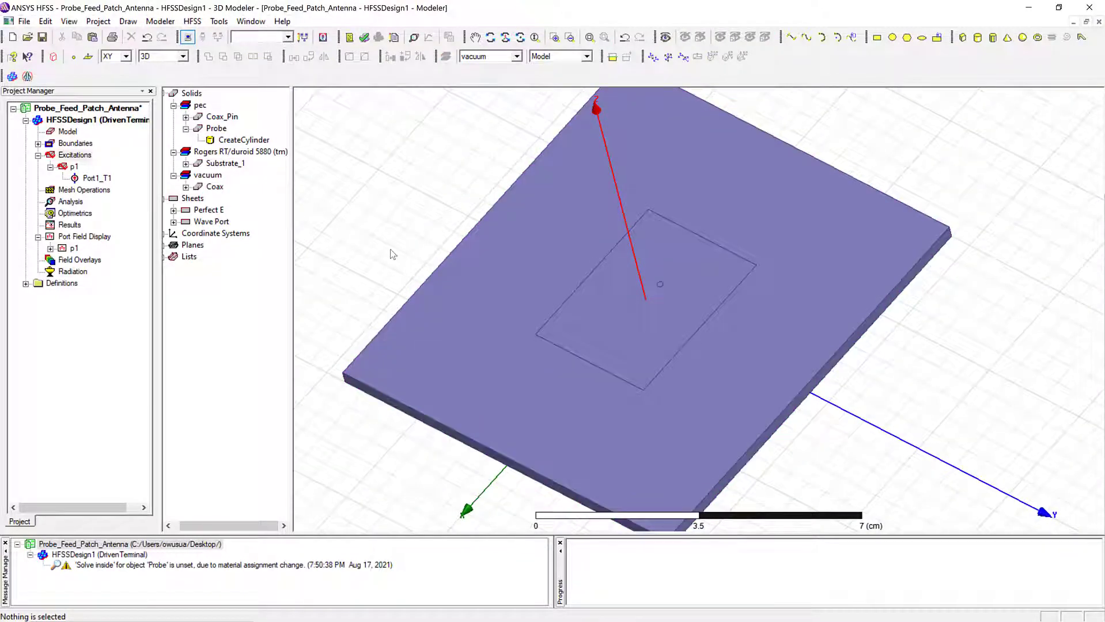
{"action": "scroll", "coordinate": [443, 118], "scroll_direction": "down", "scroll_amount": 1}
{"action": "left_click", "coordinate": [505, 38]}
{"action": "left_click_drag", "start_coordinate": [502, 104], "coordinate": [763, 323]}
{"action": "left_click", "coordinate": [225, 164]}
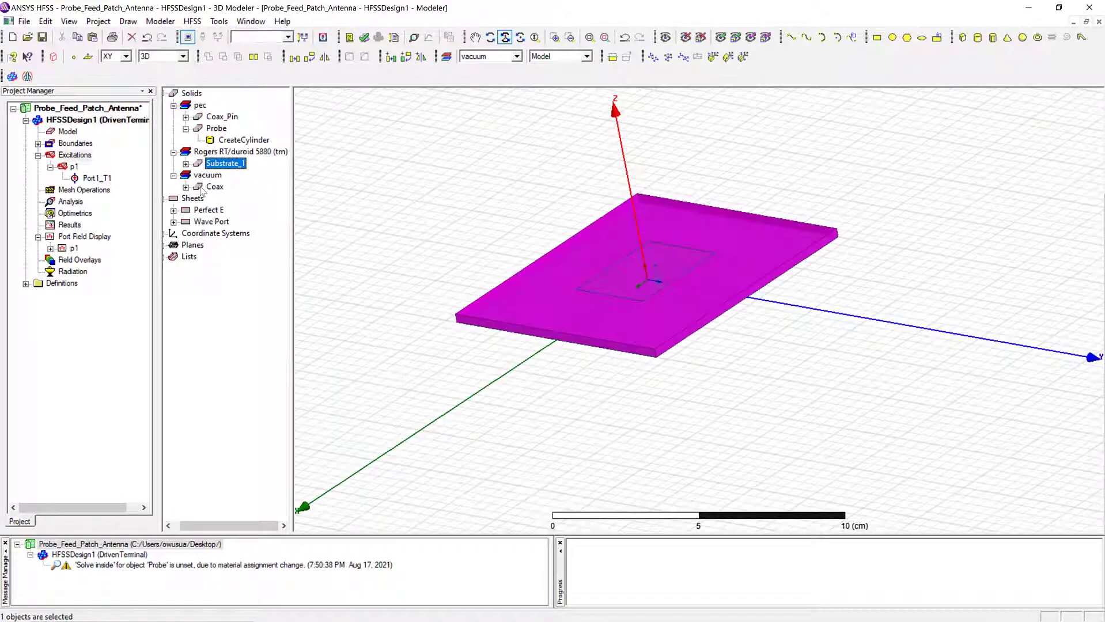
{"action": "left_click", "coordinate": [204, 187]}
{"action": "scroll", "coordinate": [344, 246], "scroll_direction": "down", "scroll_amount": 1}
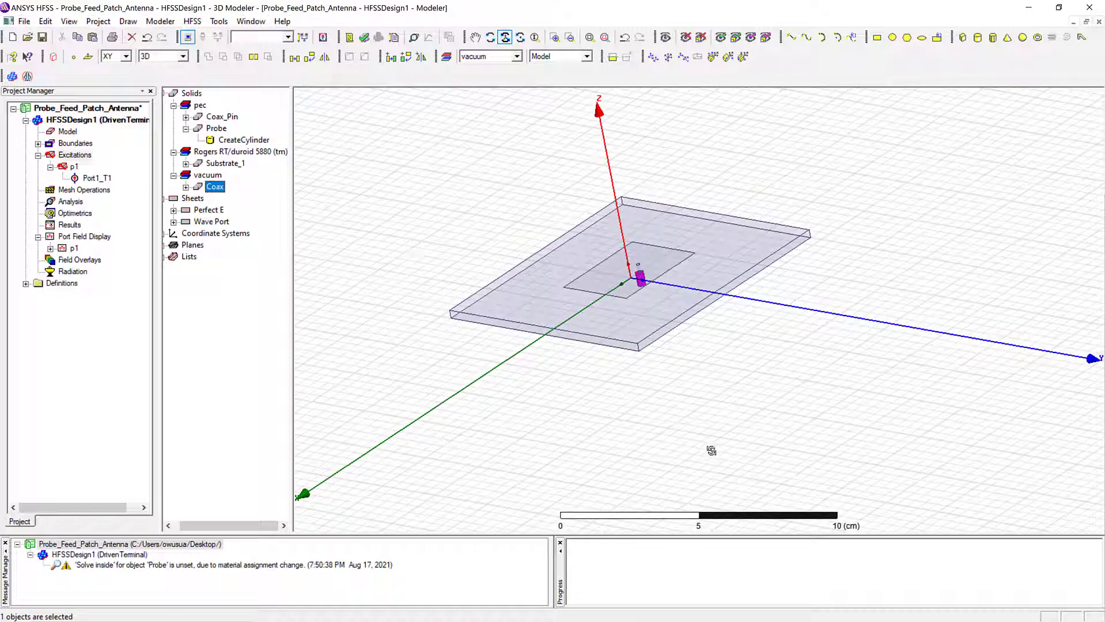
Step: Highlight Probe and examine its position between the coax feed and the patch
{"action": "left_click", "coordinate": [209, 129]}
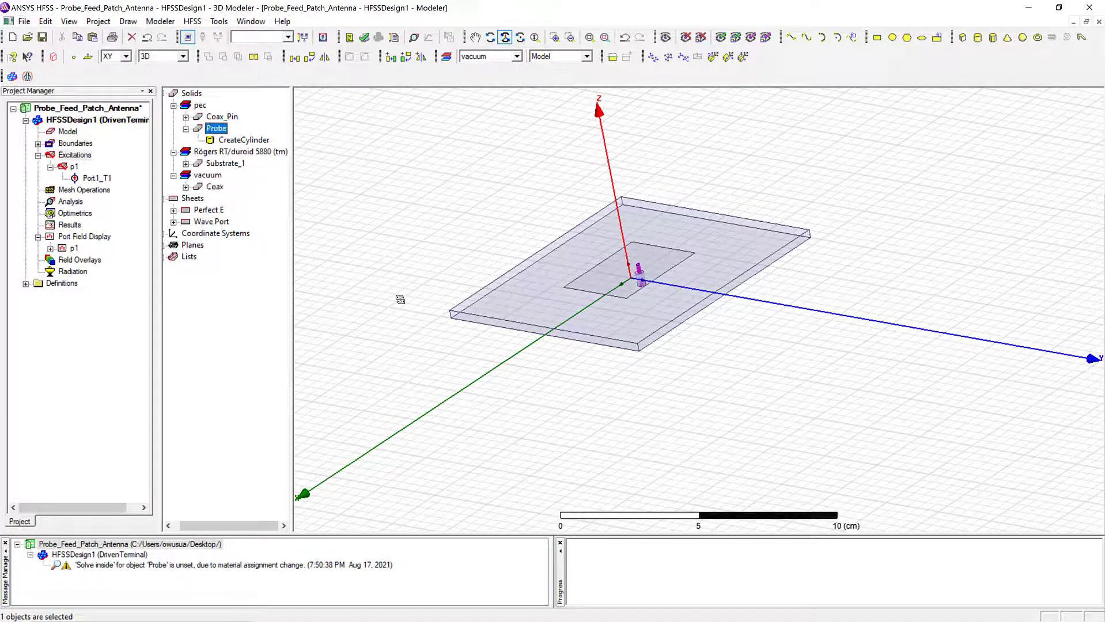
{"action": "scroll", "coordinate": [576, 302], "scroll_direction": "up", "scroll_amount": 3}
{"action": "left_click", "coordinate": [734, 263]}
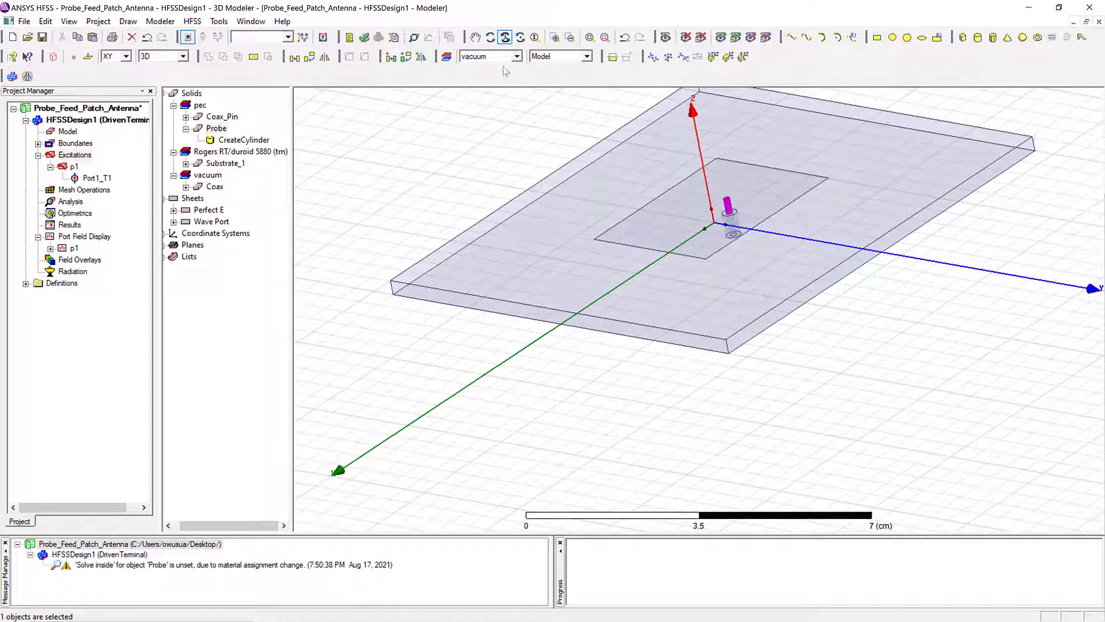
{"action": "left_click", "coordinate": [474, 37]}
{"action": "left_click_drag", "start_coordinate": [643, 252], "coordinate": [567, 316]}
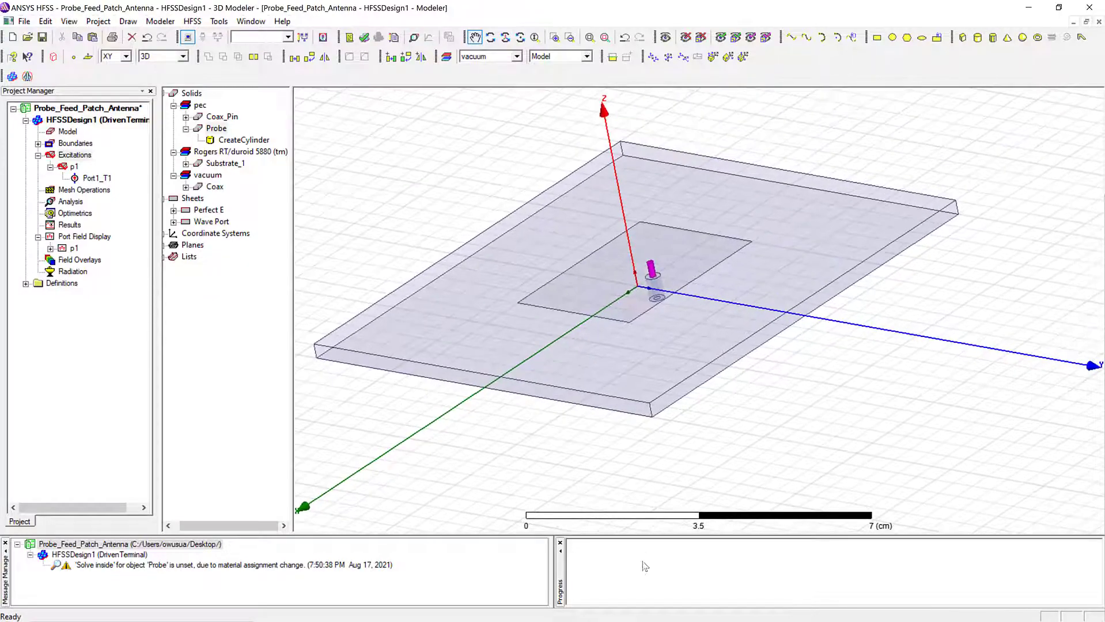
Step: Draw a box around the substrate from -7, -10.5, 0 cm, about 13 by 19 cm with a Z size of -2.5 cm
{"action": "scroll", "coordinate": [732, 419], "scroll_direction": "down", "scroll_amount": 6}
{"action": "left_click", "coordinate": [961, 37]}
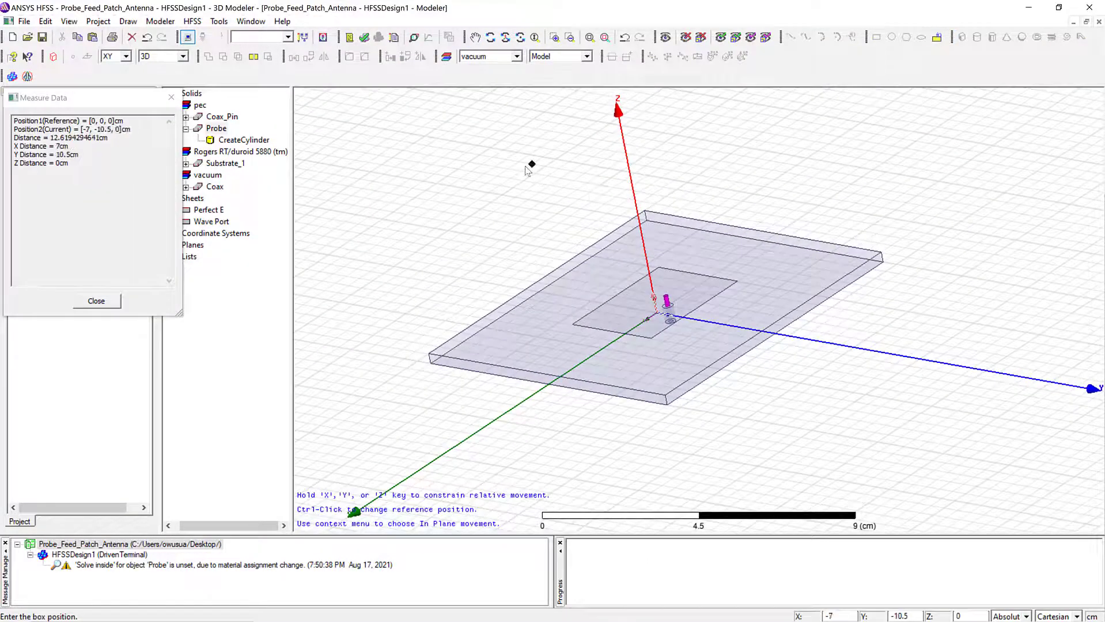
{"action": "left_click", "coordinate": [540, 166]}
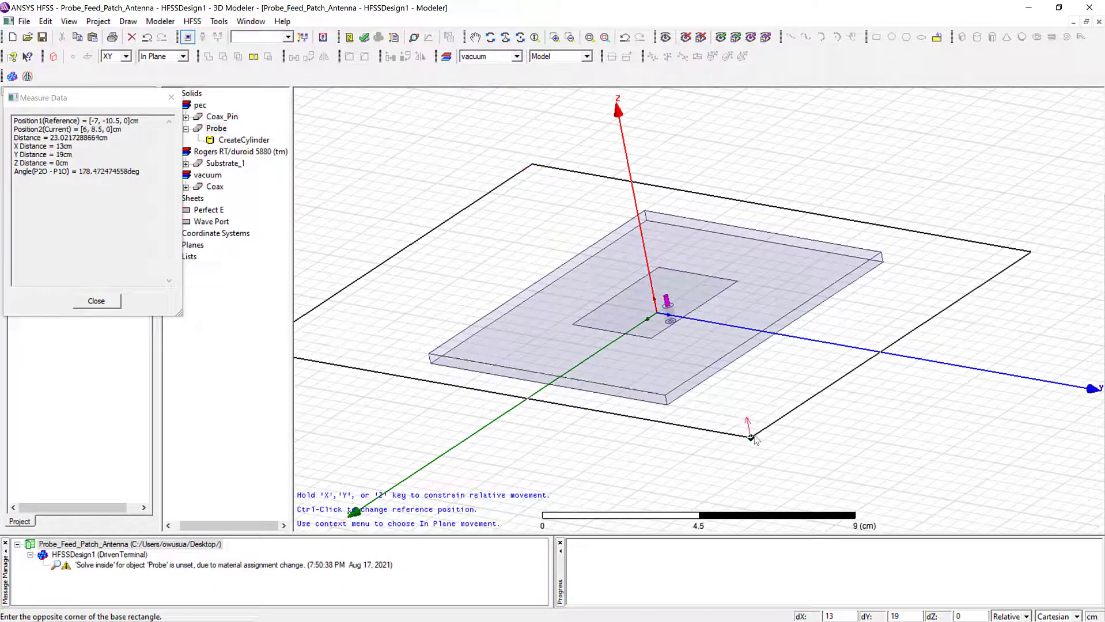
{"action": "left_click", "coordinate": [751, 438]}
{"action": "left_click", "coordinate": [788, 501]}
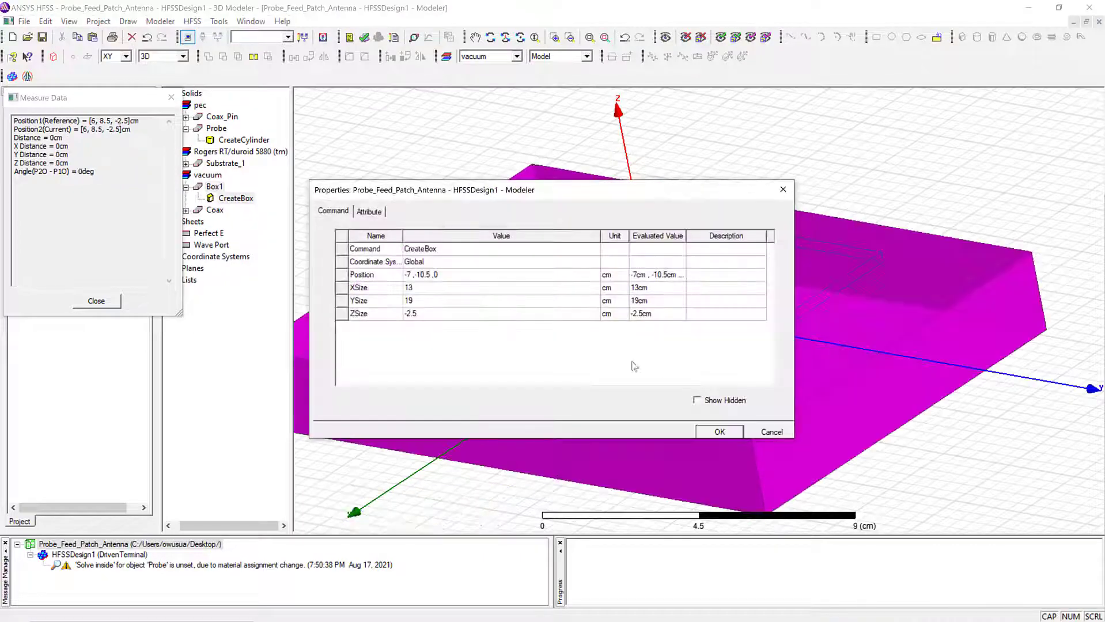
Step: Set the new box's position to -5, -4.5, 0 cm and its X, Y and Z sizes to 10, 9 and 3.32 cm
{"action": "double_click", "coordinate": [411, 276]}
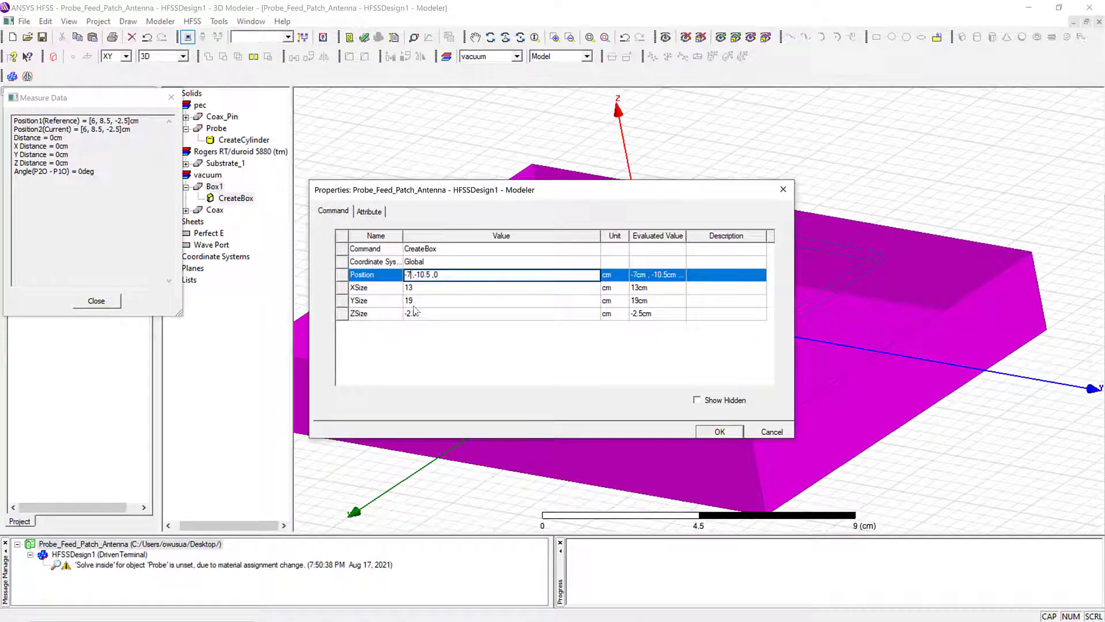
{"action": "key", "text": "BackSpace"}
{"action": "key", "text": "BackSpace"}
{"action": "type", "text": "-5"}
{"action": "key", "text": "Tab"}
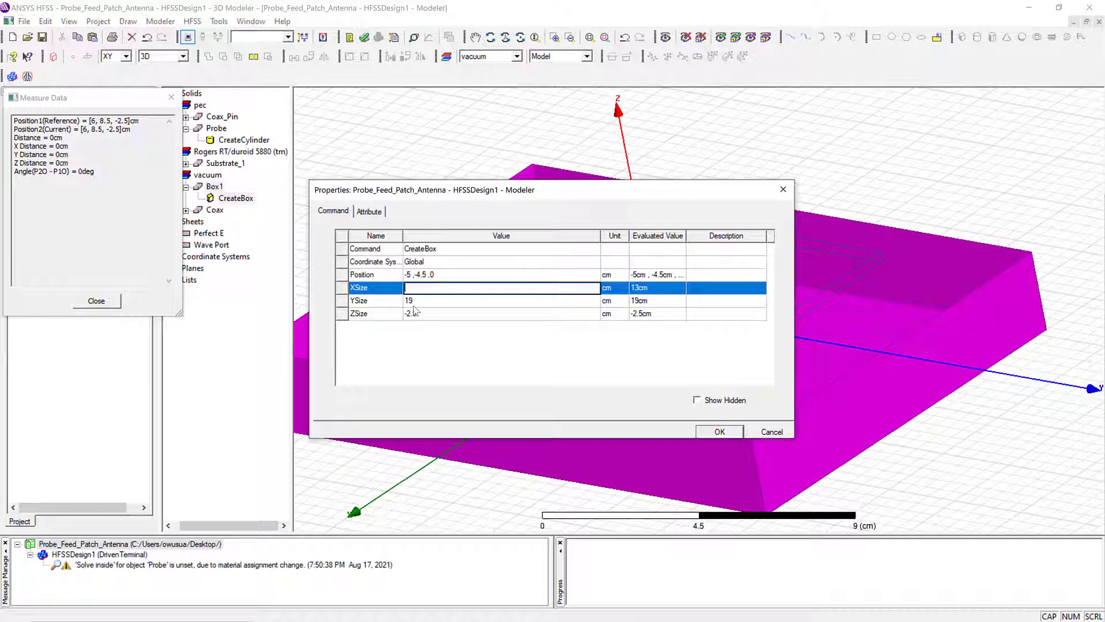
{"action": "type", "text": "10"}
{"action": "key", "text": "Tab"}
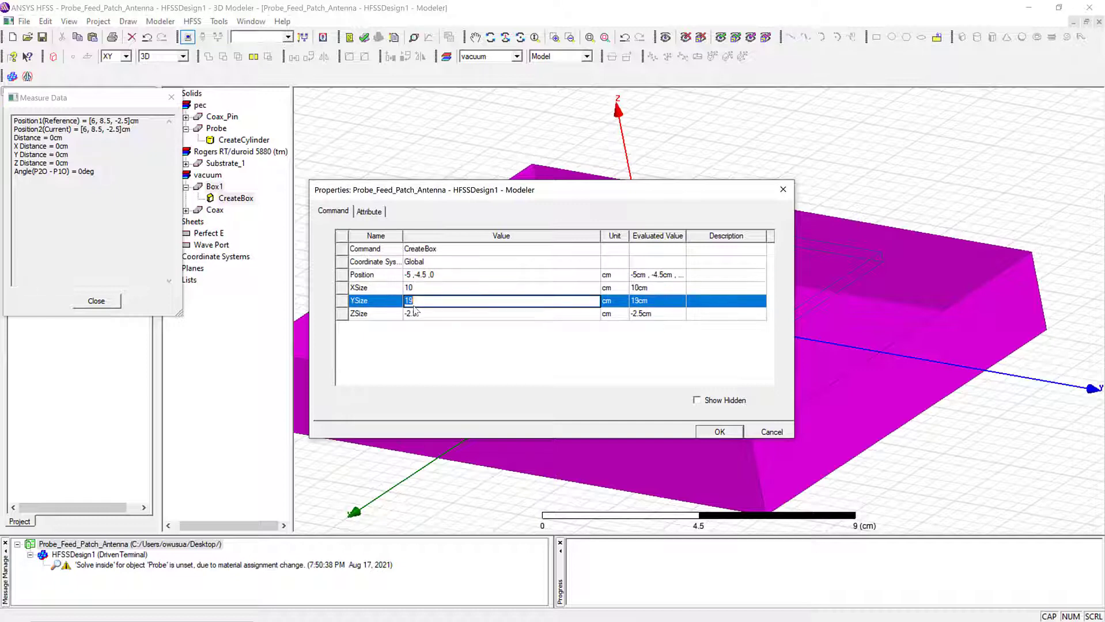
{"action": "key", "text": "Tab"}
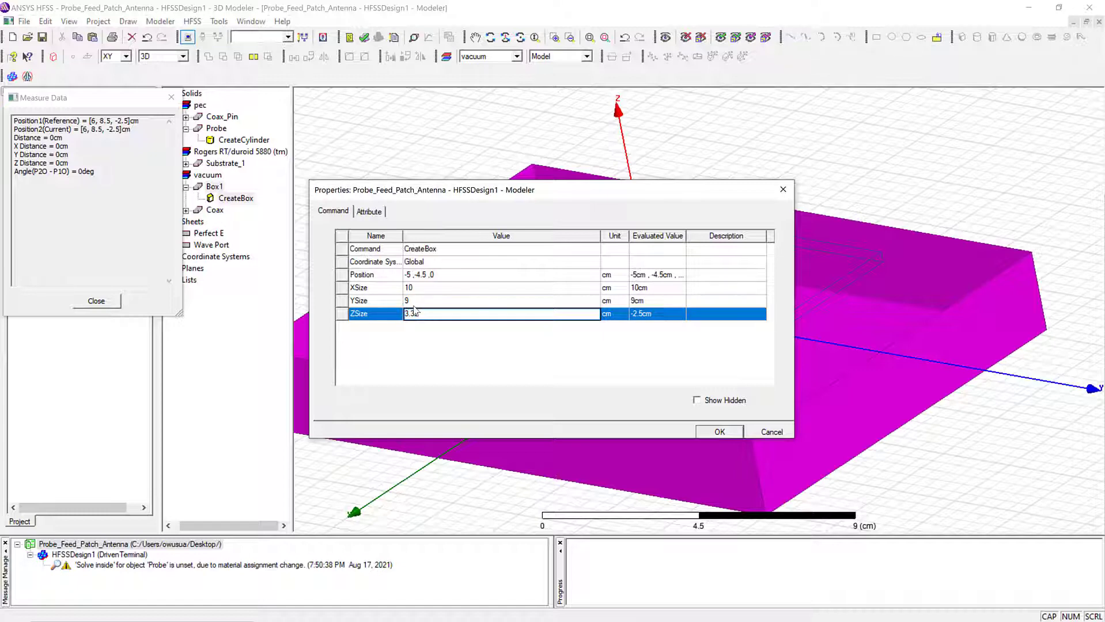
{"action": "left_click", "coordinate": [714, 432]}
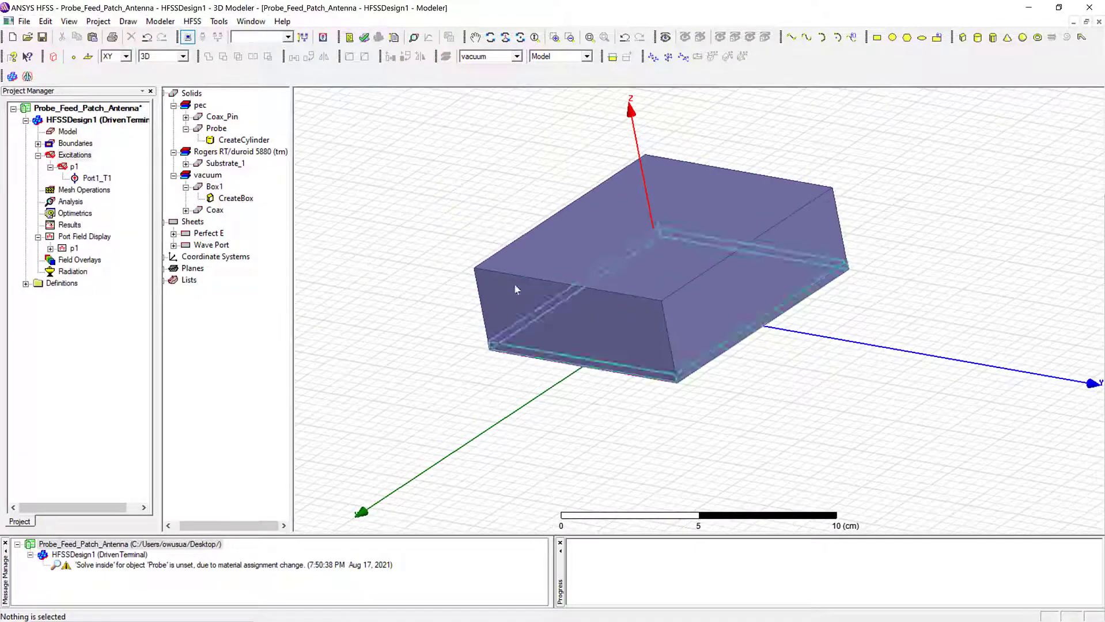
Step: Rename the new vacuum box as Air
{"action": "double_click", "coordinate": [218, 192]}
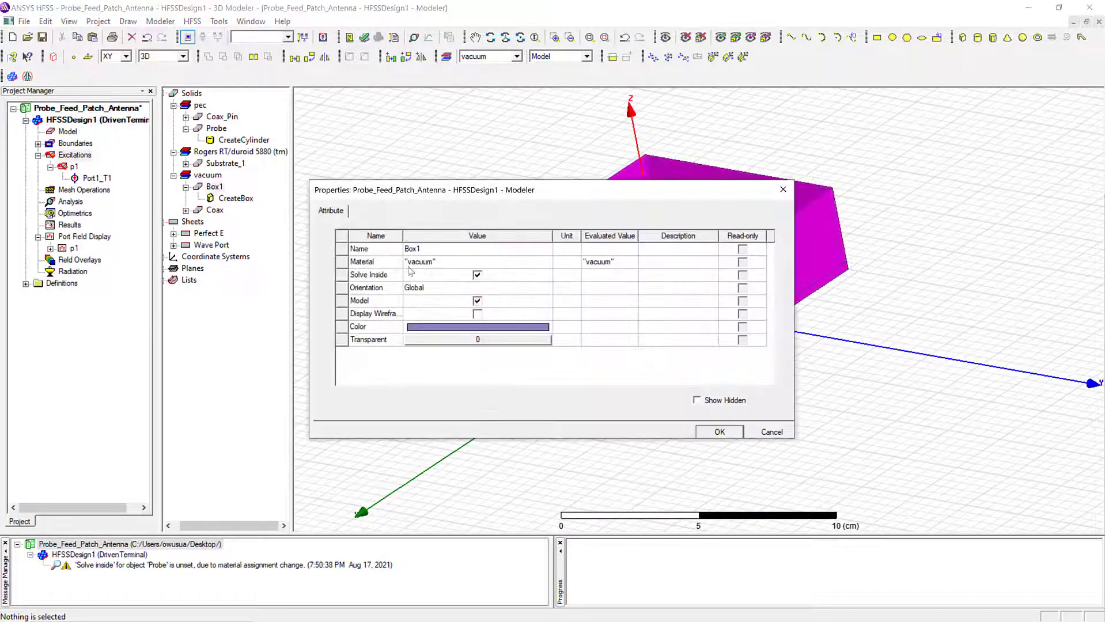
{"action": "left_click", "coordinate": [436, 248]}
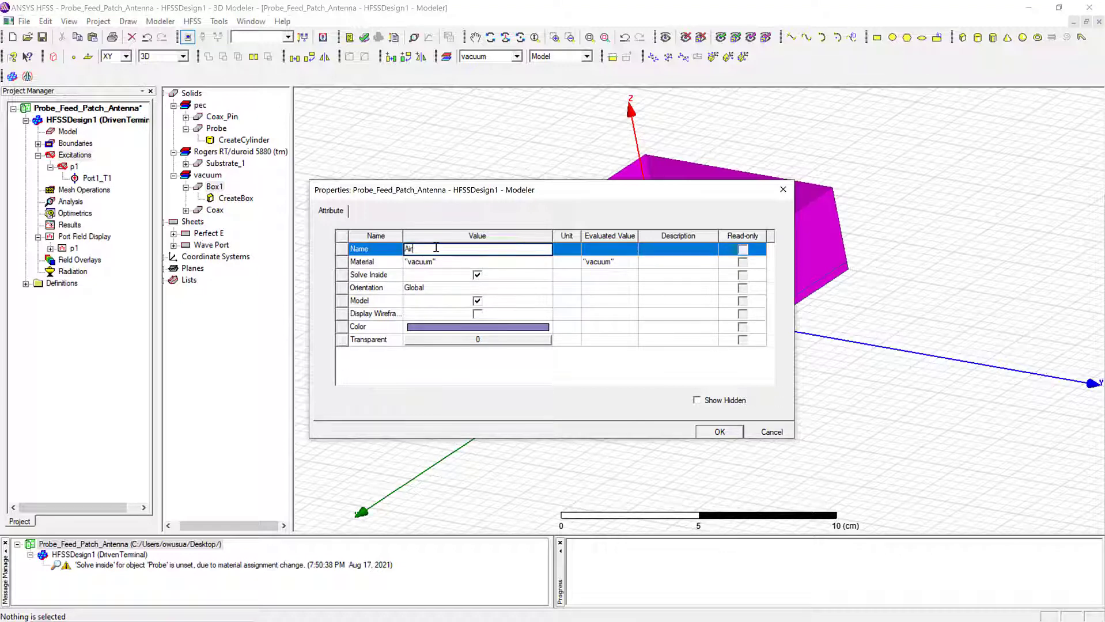
{"action": "left_click", "coordinate": [714, 436]}
Step: Assign a Radiating Only radiation boundary to the upper face and four side faces of Air, leaving out its underside
{"action": "right_click", "coordinate": [409, 190]}
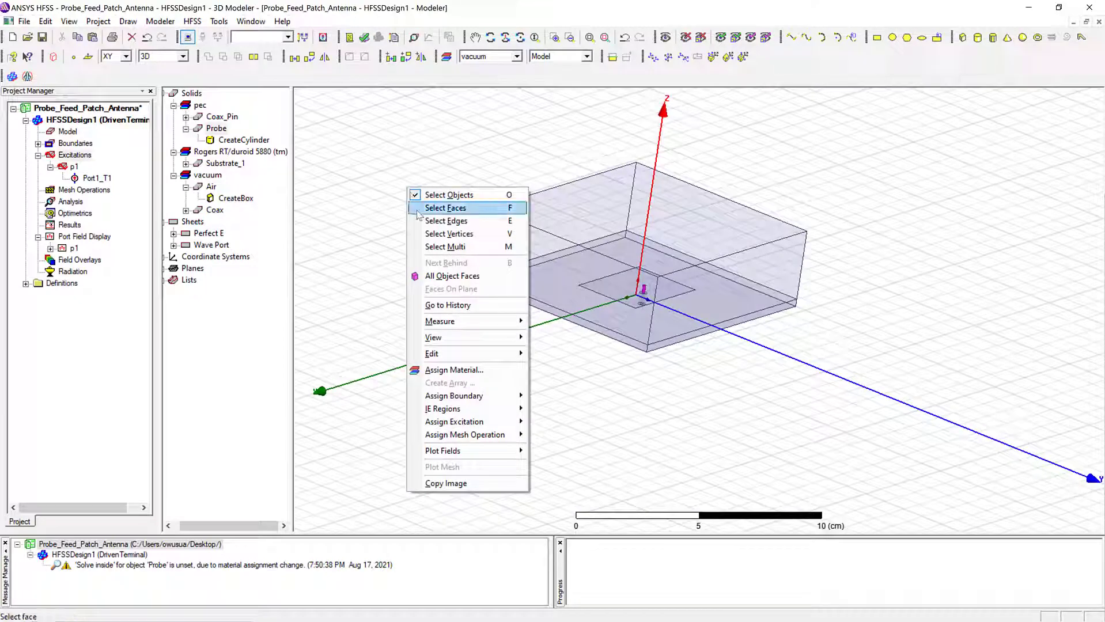
{"action": "left_click", "coordinate": [418, 208]}
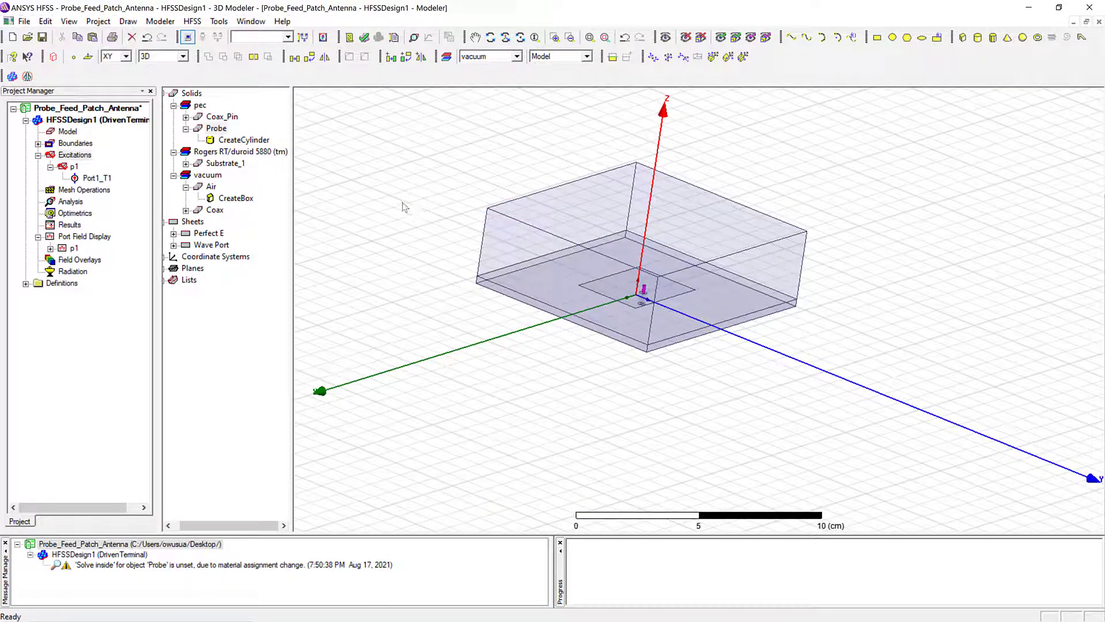
{"action": "left_click", "coordinate": [533, 254]}
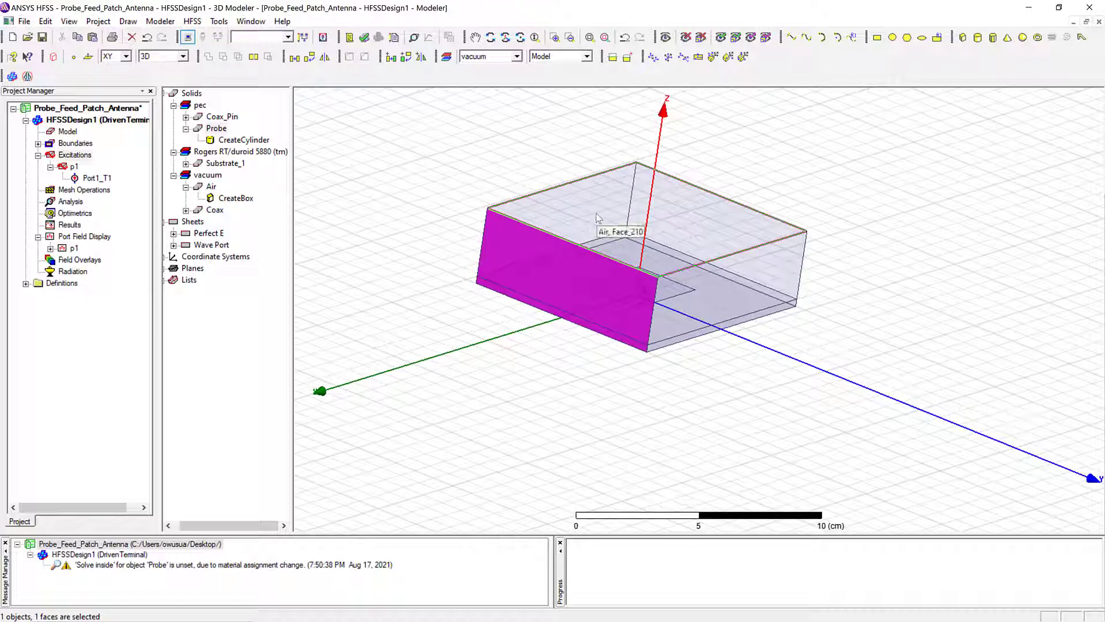
{"action": "left_click", "coordinate": [596, 218], "text": "ctrl"}
{"action": "left_click", "coordinate": [699, 298], "text": "ctrl"}
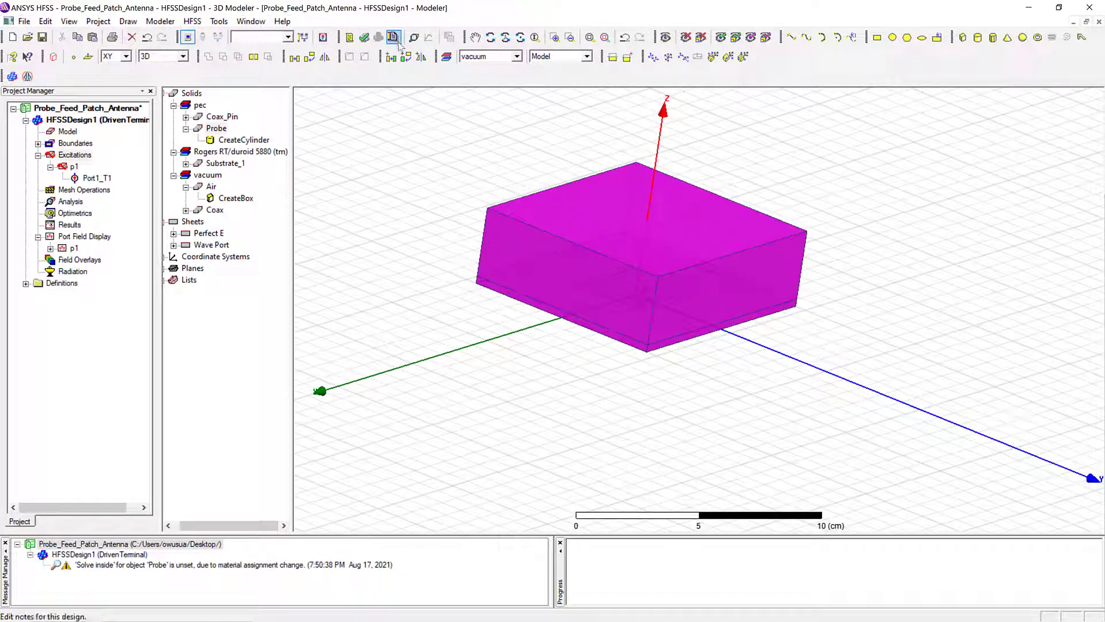
{"action": "left_click", "coordinate": [506, 37]}
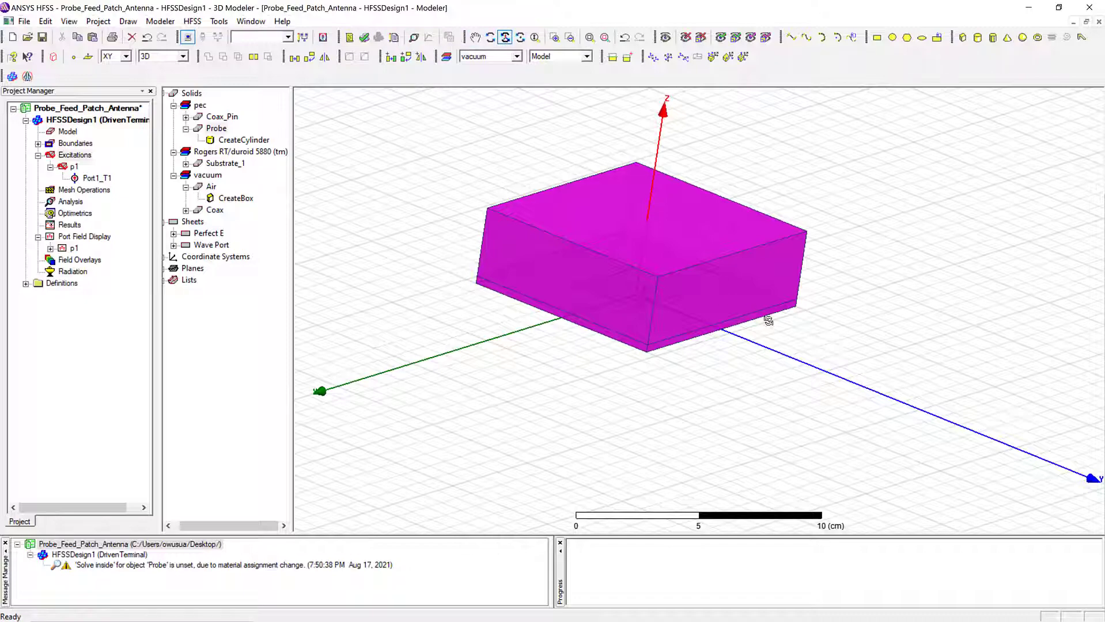
{"action": "left_click_drag", "start_coordinate": [768, 320], "coordinate": [527, 422]}
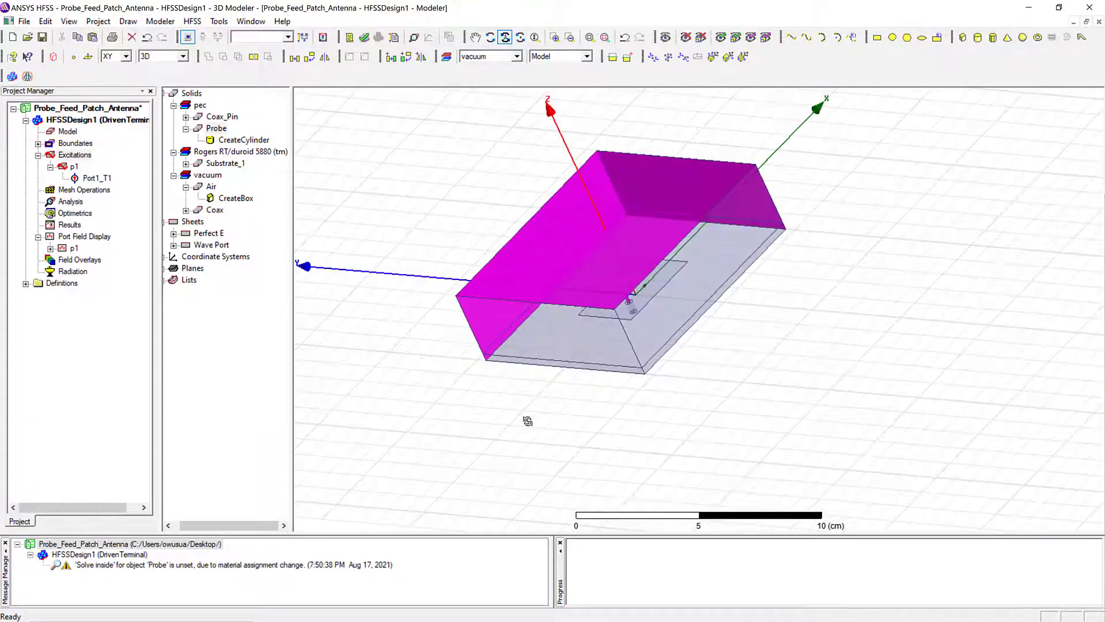
{"action": "right_click", "coordinate": [391, 316]}
{"action": "left_click", "coordinate": [403, 313]}
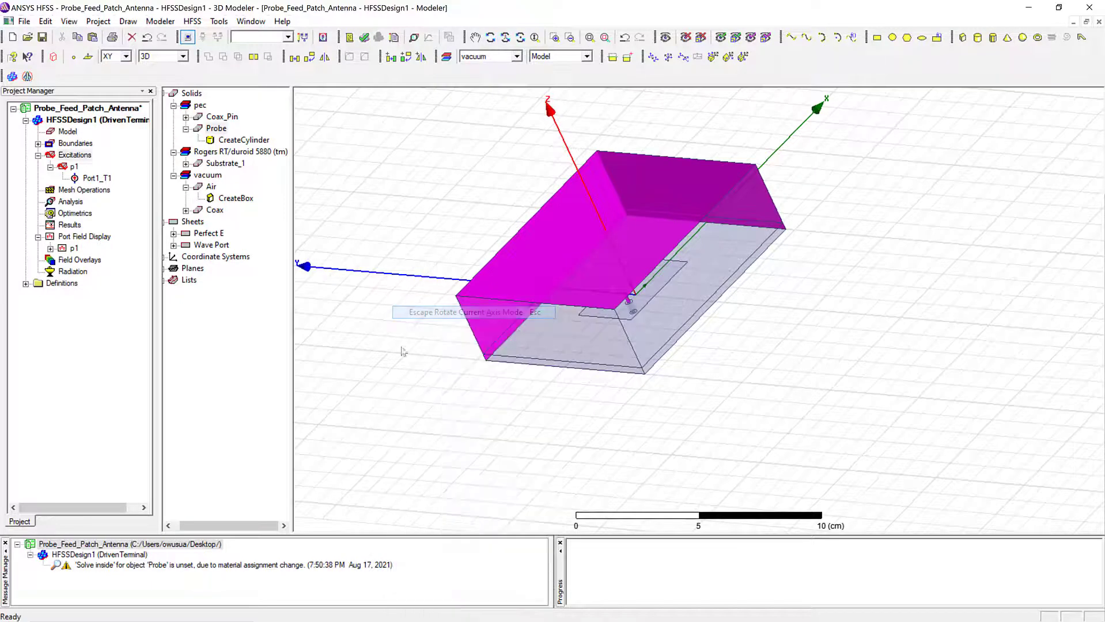
{"action": "left_click", "coordinate": [546, 341]}
{"action": "left_click", "coordinate": [693, 285], "text": "ctrl"}
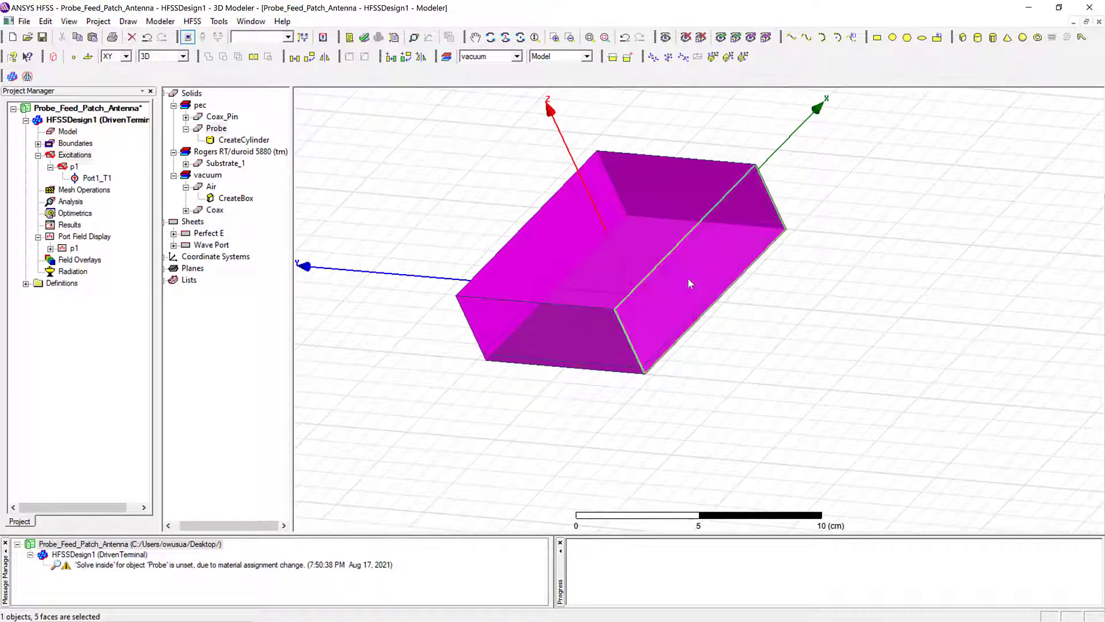
{"action": "right_click", "coordinate": [615, 291]}
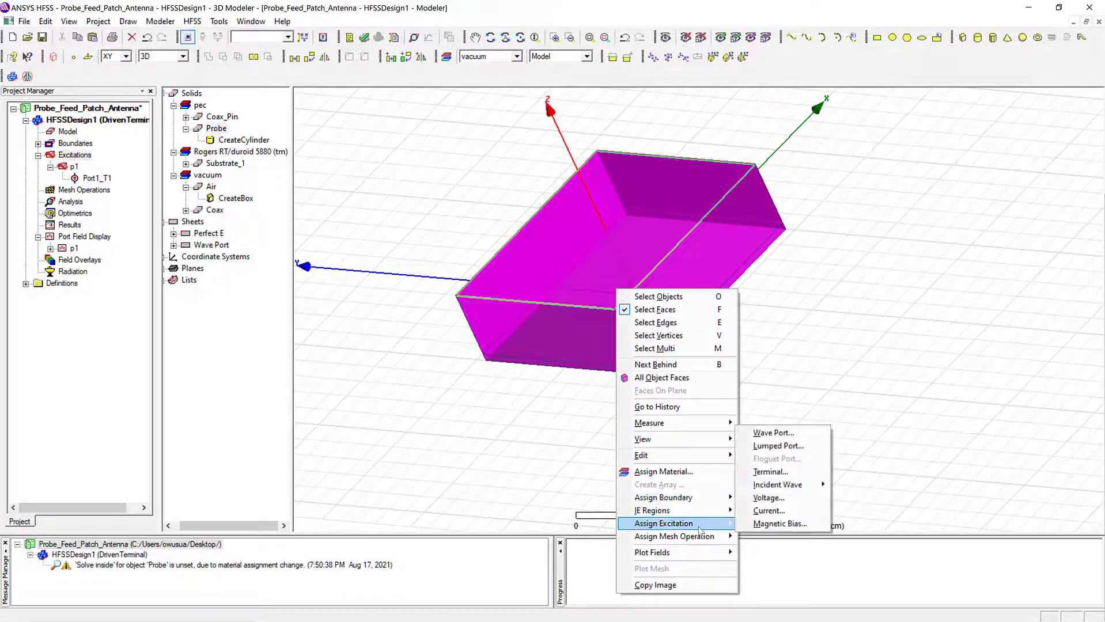
{"action": "mouse_move", "coordinate": [713, 502]}
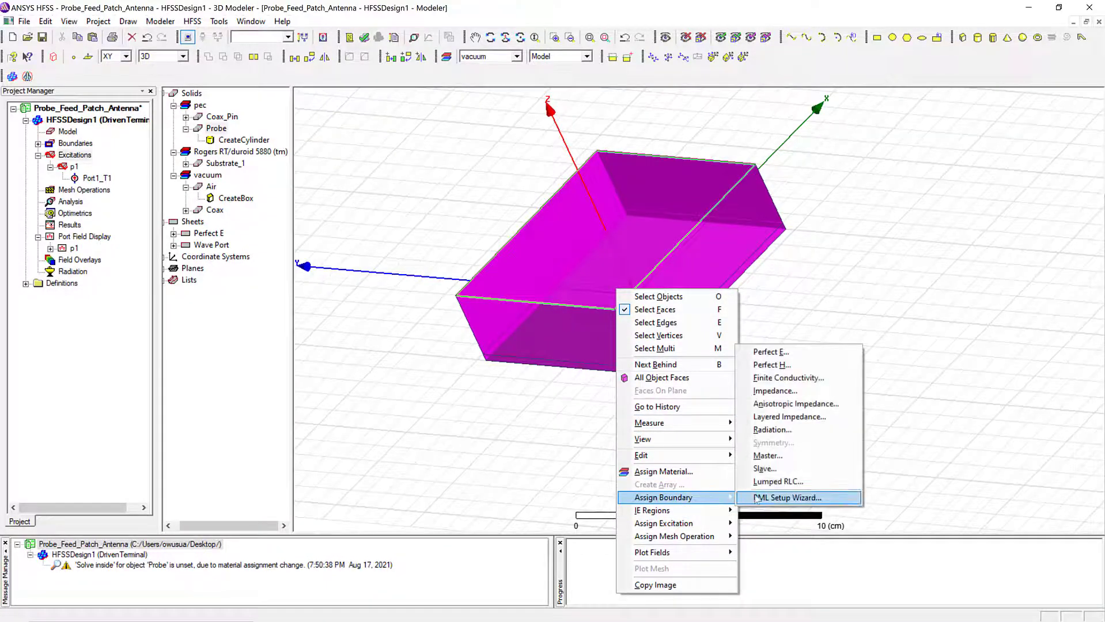
{"action": "left_click", "coordinate": [771, 430]}
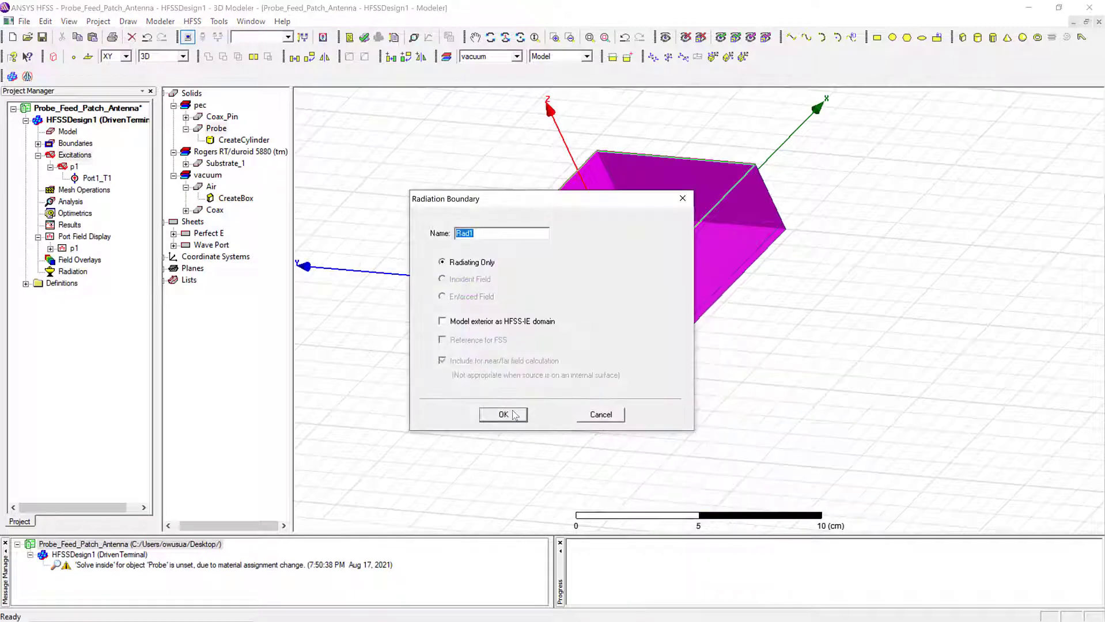
{"action": "left_click", "coordinate": [503, 414]}
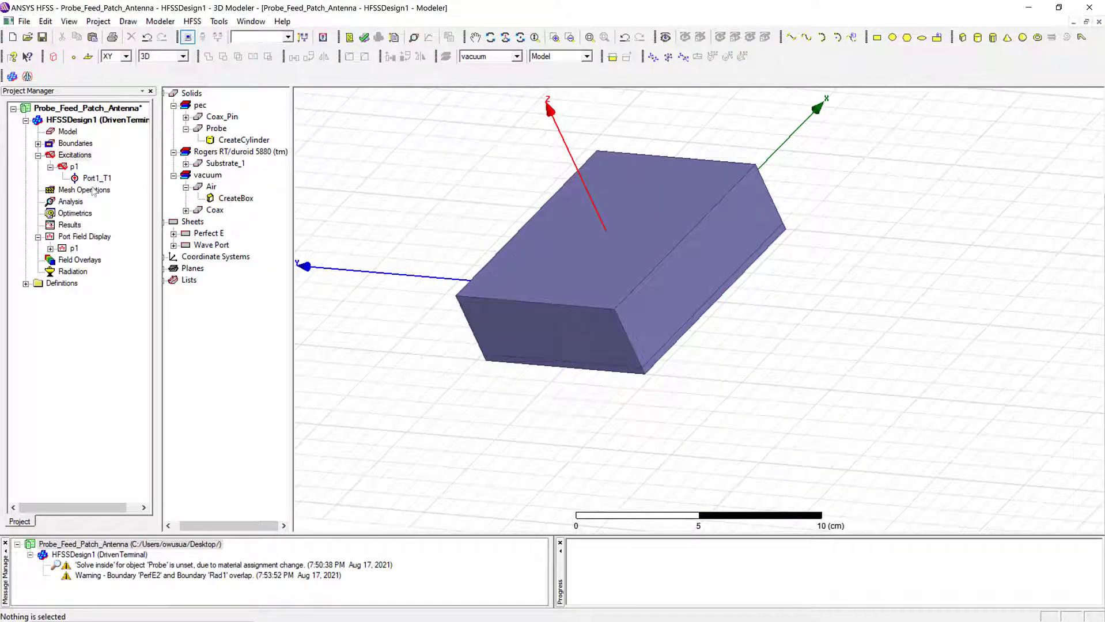
Step: Highlight the PerfE1, PerfE2 and Rad1 boundaries in turn and examine from above and below which faces Rad1 covers
{"action": "left_click", "coordinate": [37, 143]}
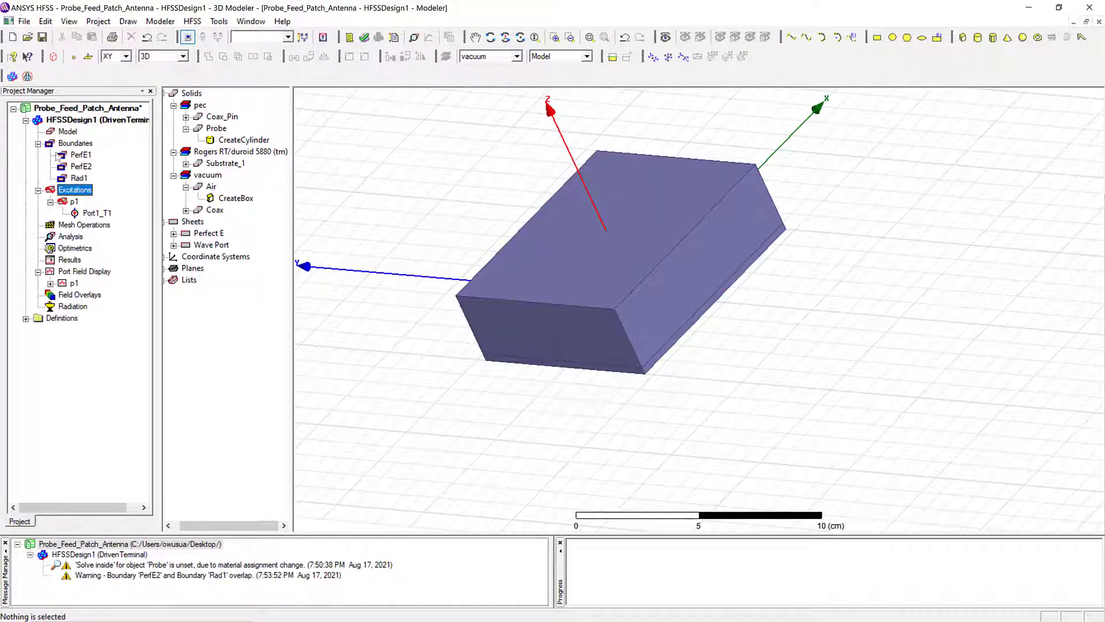
{"action": "left_click", "coordinate": [81, 154]}
{"action": "left_click", "coordinate": [81, 167]}
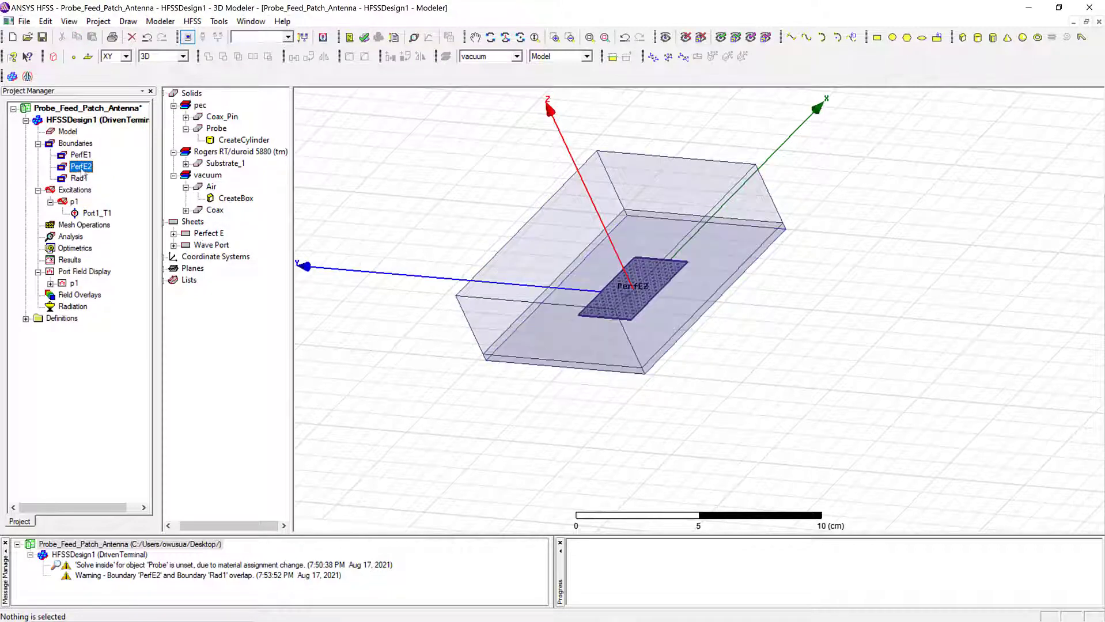
{"action": "left_click", "coordinate": [79, 178]}
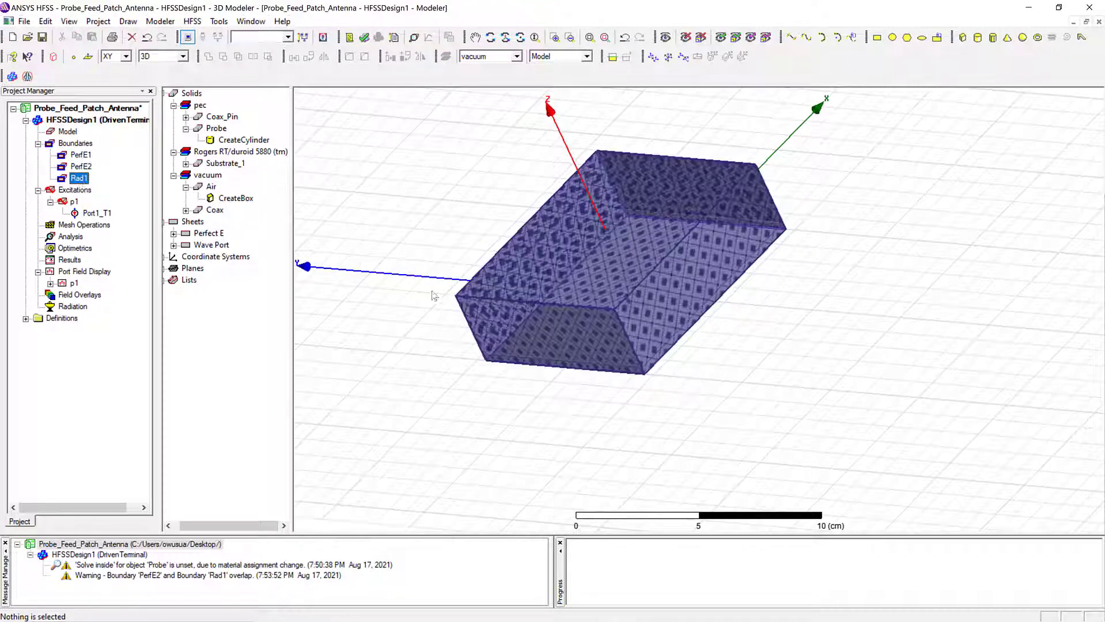
{"action": "left_click", "coordinate": [469, 141]}
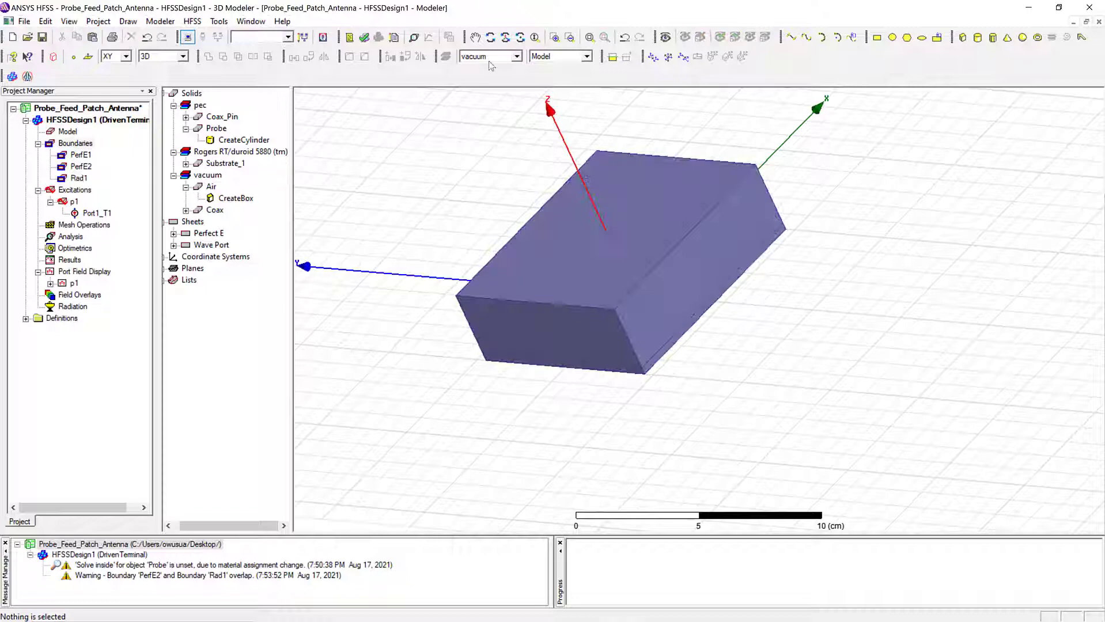
{"action": "left_click", "coordinate": [504, 37]}
{"action": "left_click_drag", "start_coordinate": [481, 253], "coordinate": [497, 203]}
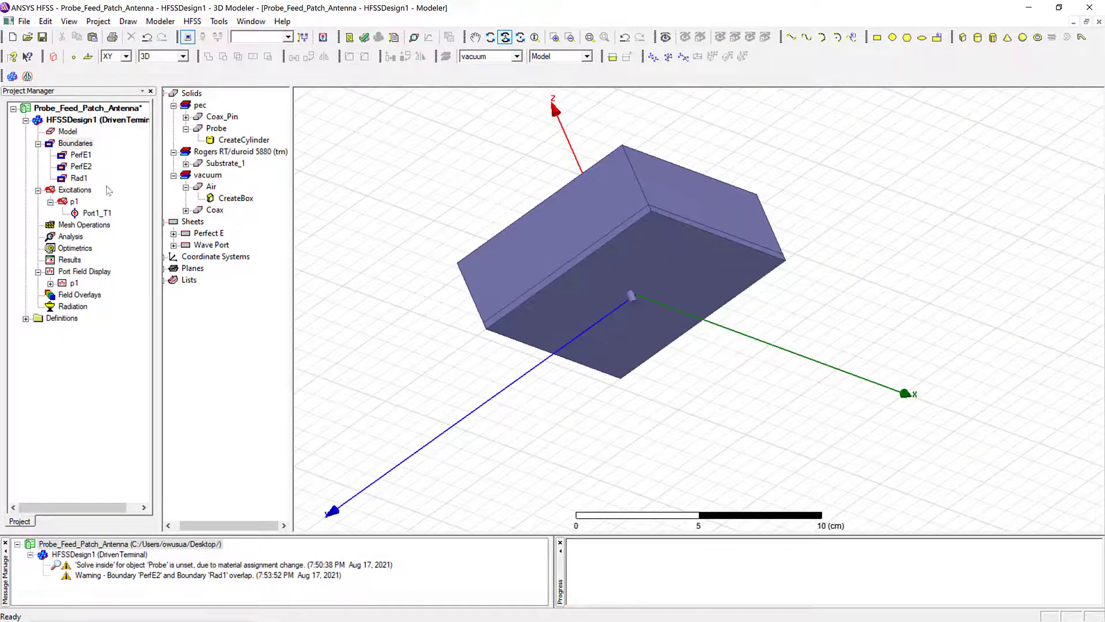
{"action": "left_click", "coordinate": [77, 179]}
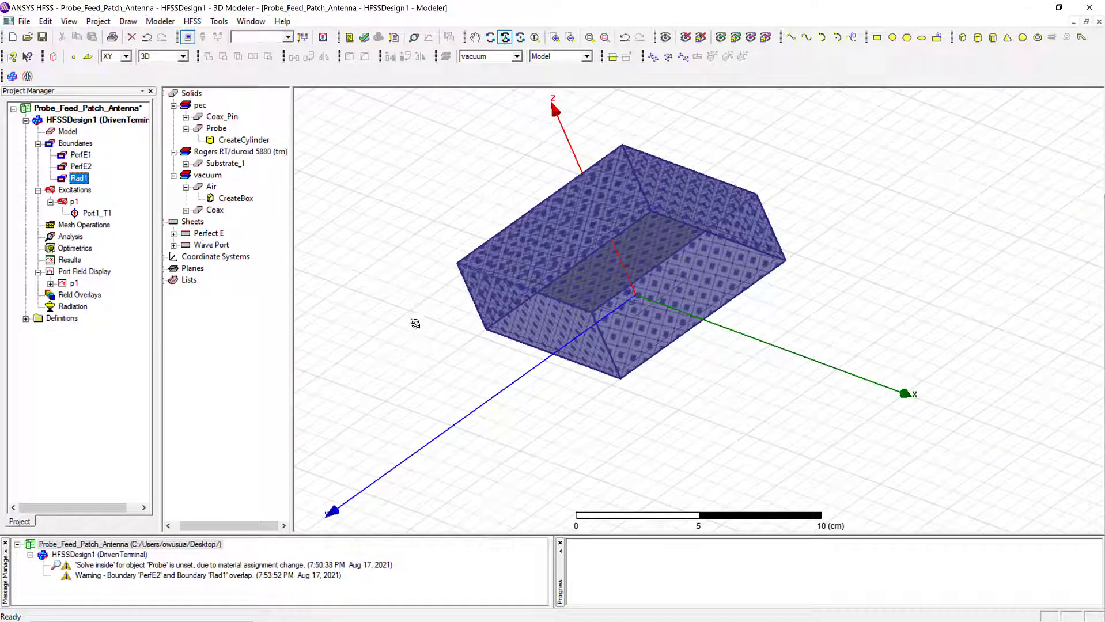
{"action": "left_click_drag", "start_coordinate": [468, 185], "coordinate": [507, 254]}
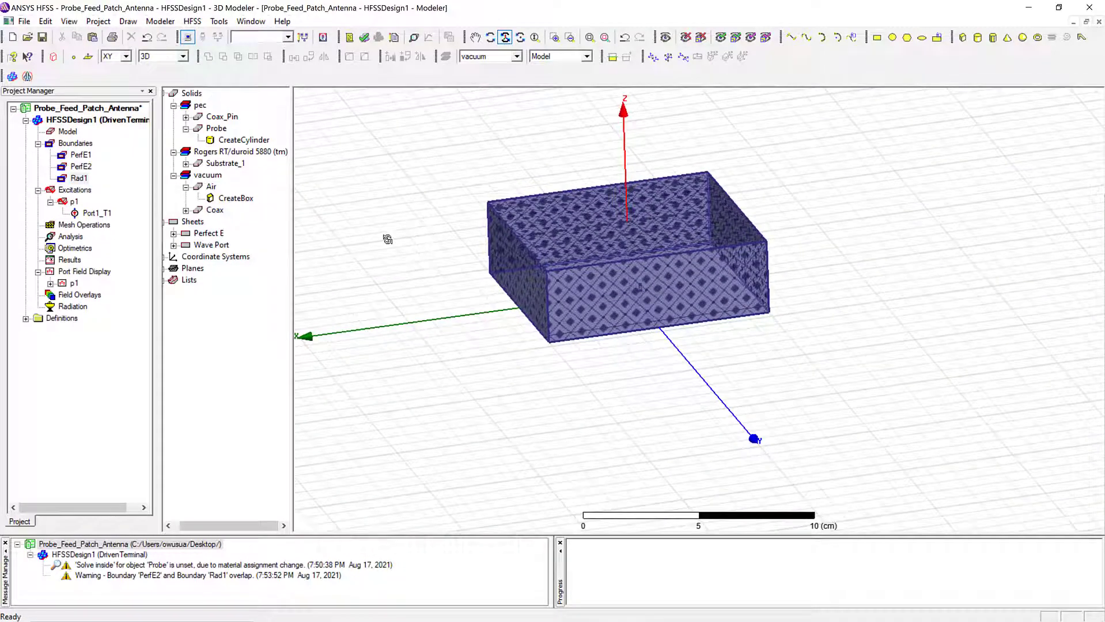
Step: Insert an infinite sphere far-field setup with Phi from 0 to 90 deg in 90 deg steps and Theta stopping at 180 deg
{"action": "right_click", "coordinate": [75, 307]}
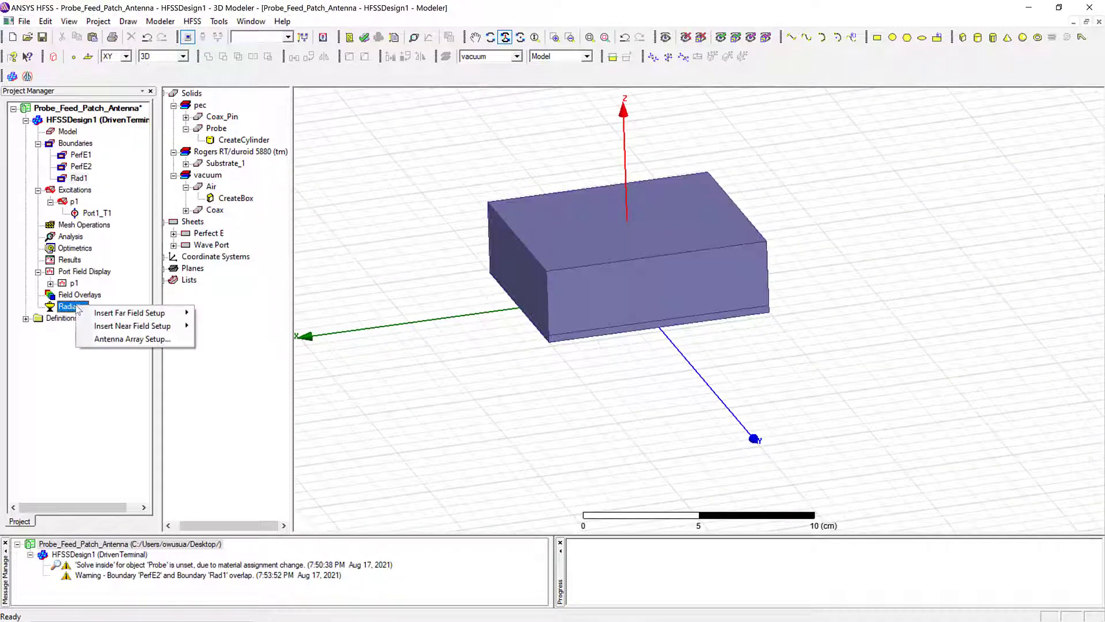
{"action": "mouse_move", "coordinate": [155, 320]}
{"action": "left_click", "coordinate": [237, 312]}
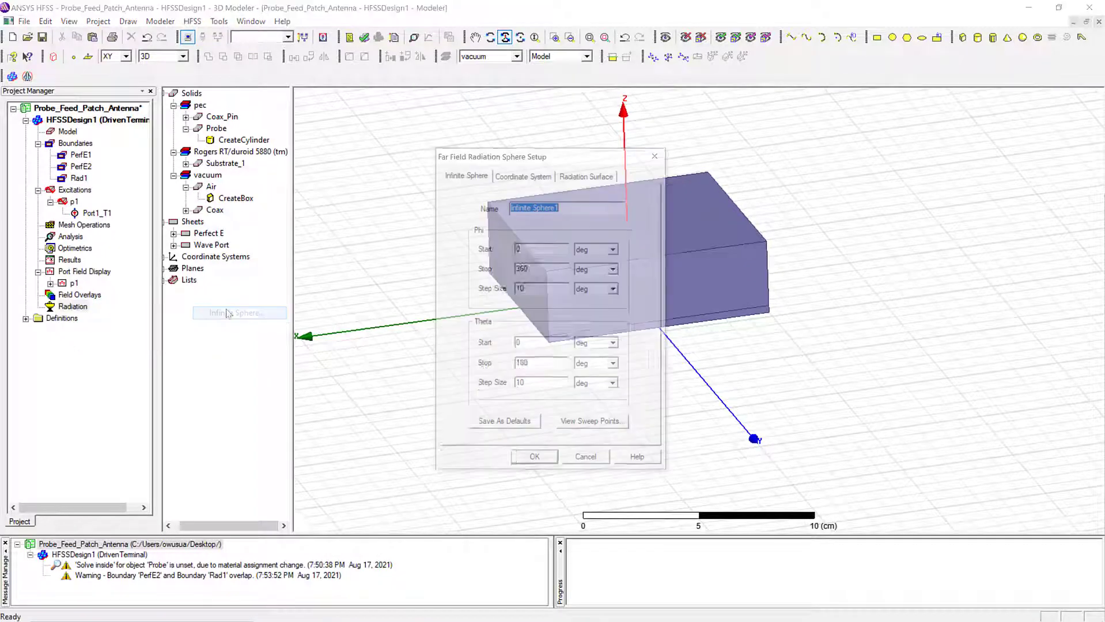
{"action": "left_click", "coordinate": [544, 275]}
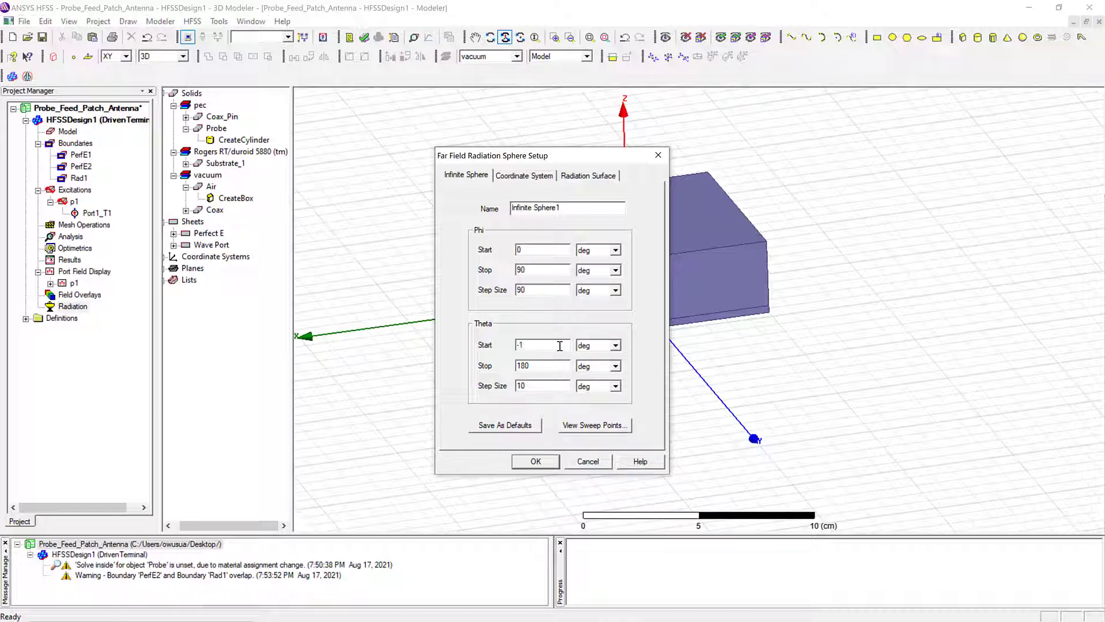
{"action": "left_click", "coordinate": [543, 388]}
{"action": "left_click", "coordinate": [538, 464]}
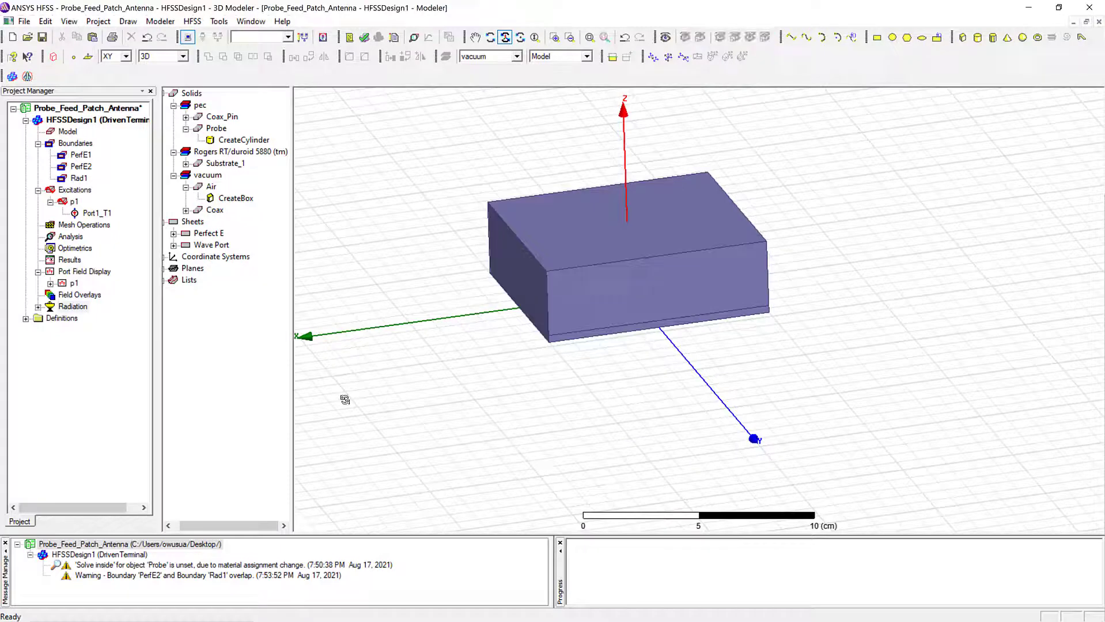
{"action": "left_click", "coordinate": [36, 312]}
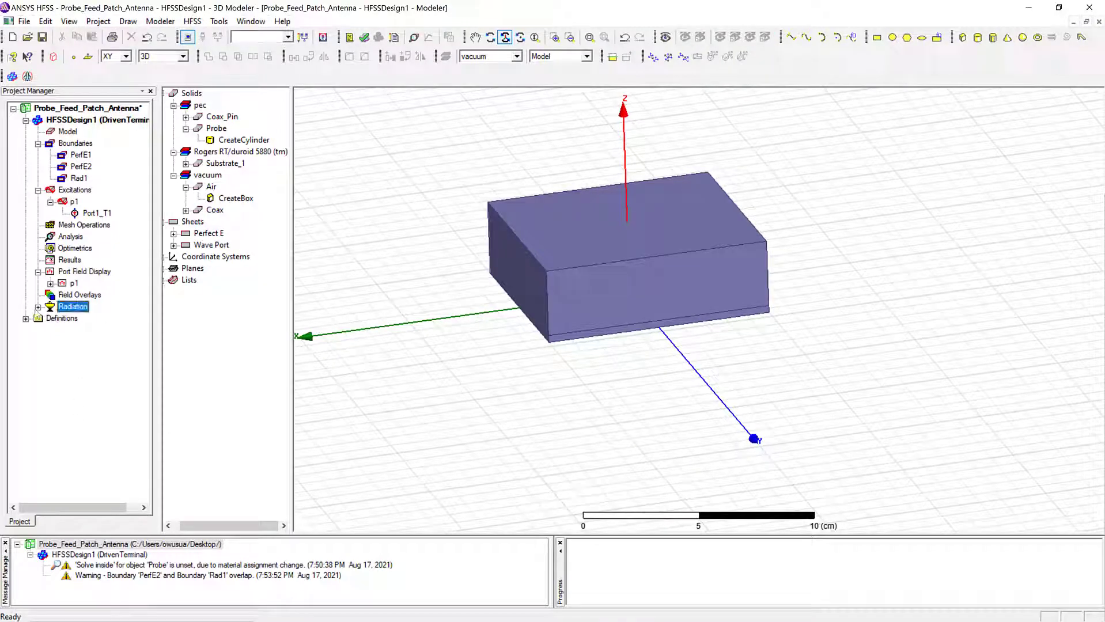
Step: Add a driven solution setup with a 2.25 GHz solution frequency and a maximum of 20 passes
{"action": "right_click", "coordinate": [72, 237]}
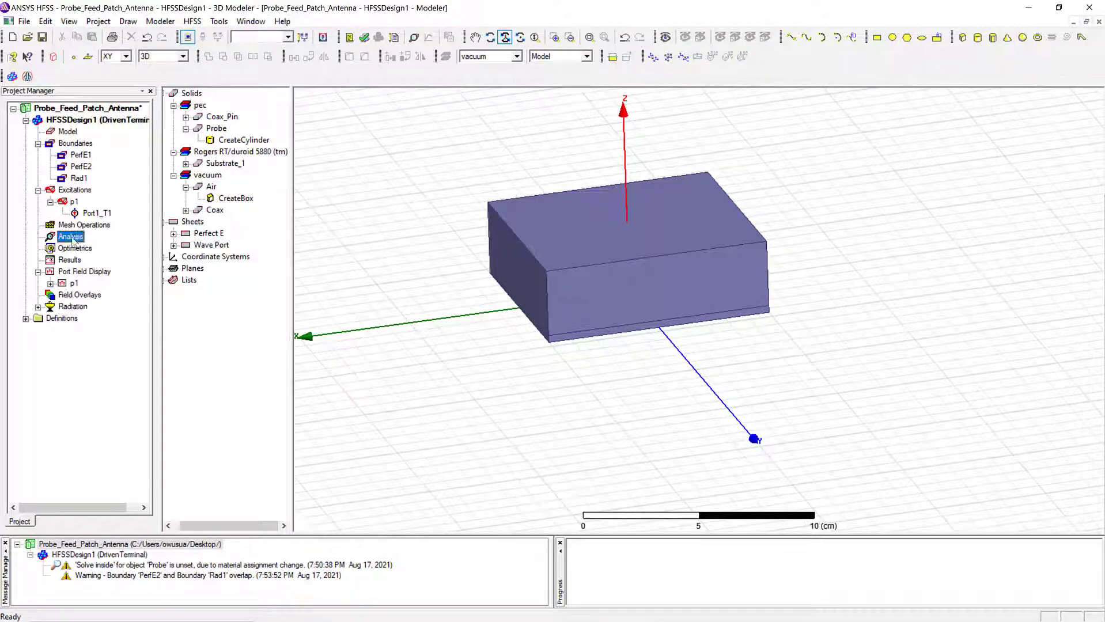
{"action": "left_click", "coordinate": [114, 262]}
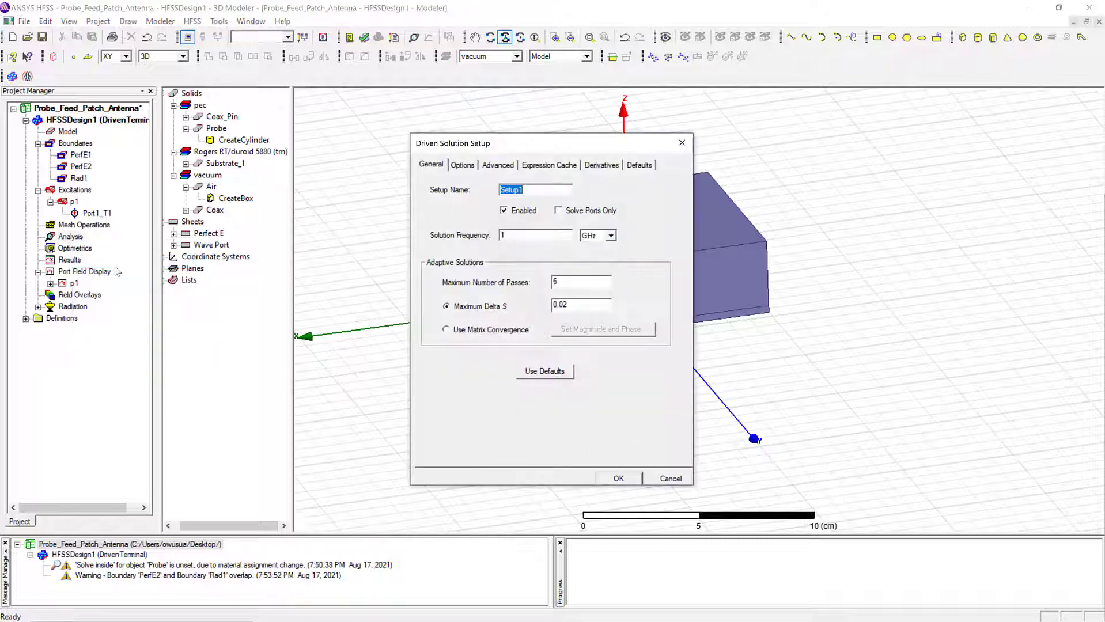
{"action": "left_click", "coordinate": [536, 232]}
{"action": "type", "text": "2.25"}
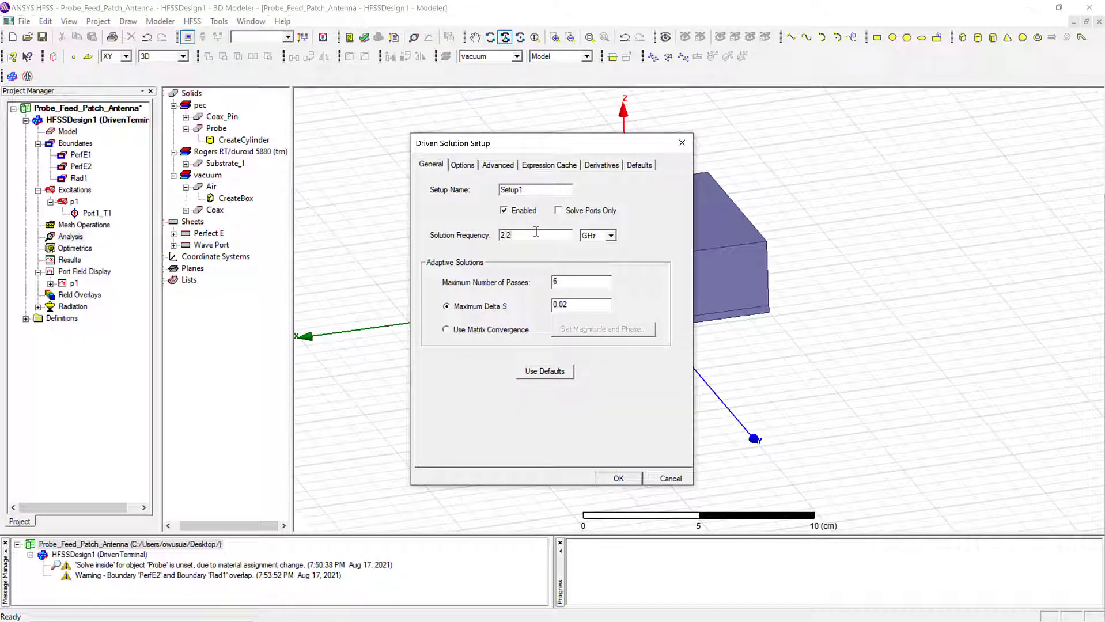
{"action": "left_click", "coordinate": [582, 280]}
{"action": "left_click", "coordinate": [616, 479]}
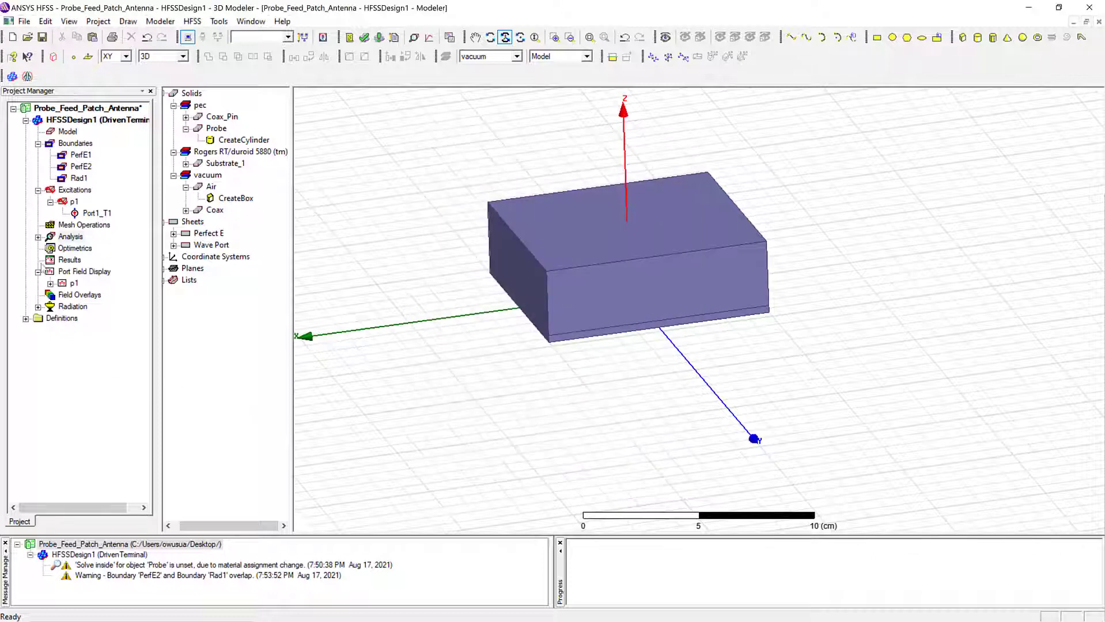
Step: Add a Fast frequency sweep to Setup1 with linear steps from 1 to 3.5 GHz and a 0.01 GHz step size
{"action": "left_click", "coordinate": [38, 237]}
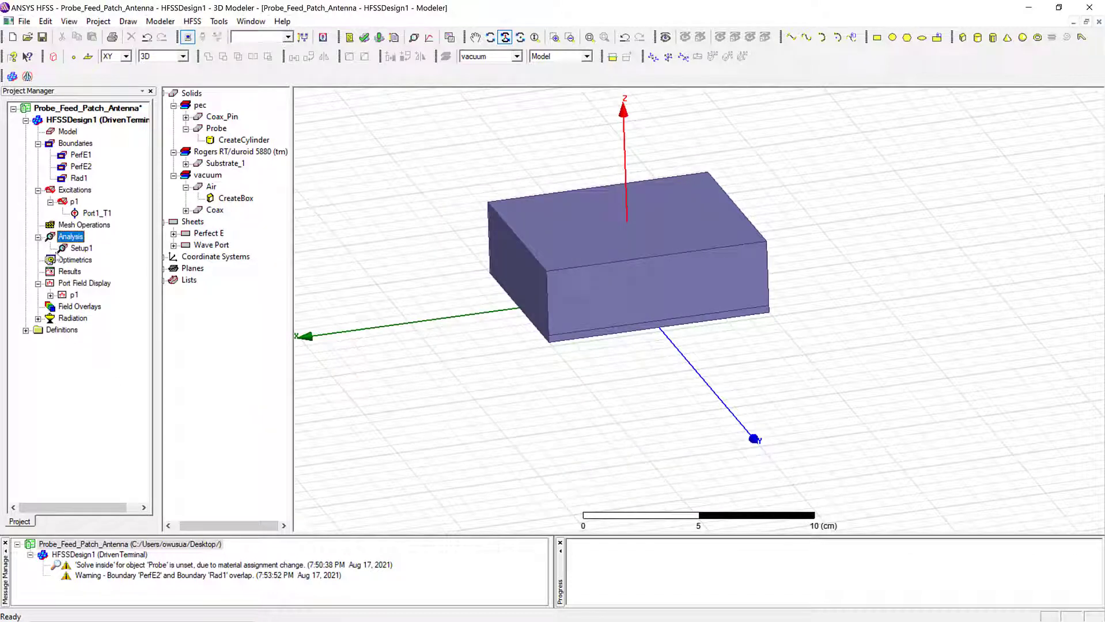
{"action": "right_click", "coordinate": [70, 247]}
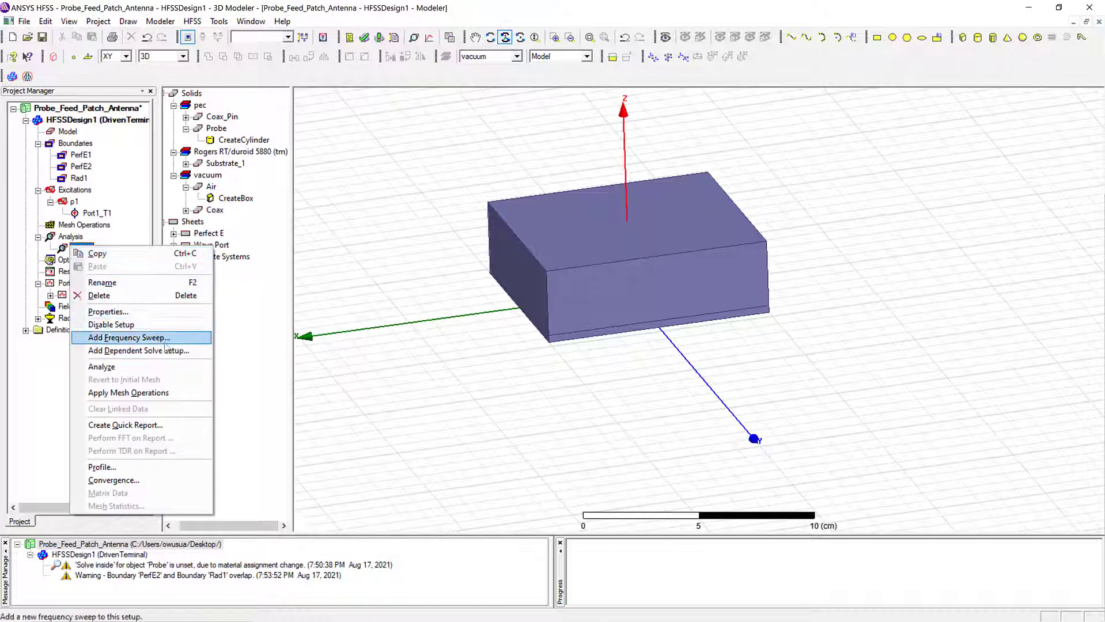
{"action": "left_click", "coordinate": [129, 338]}
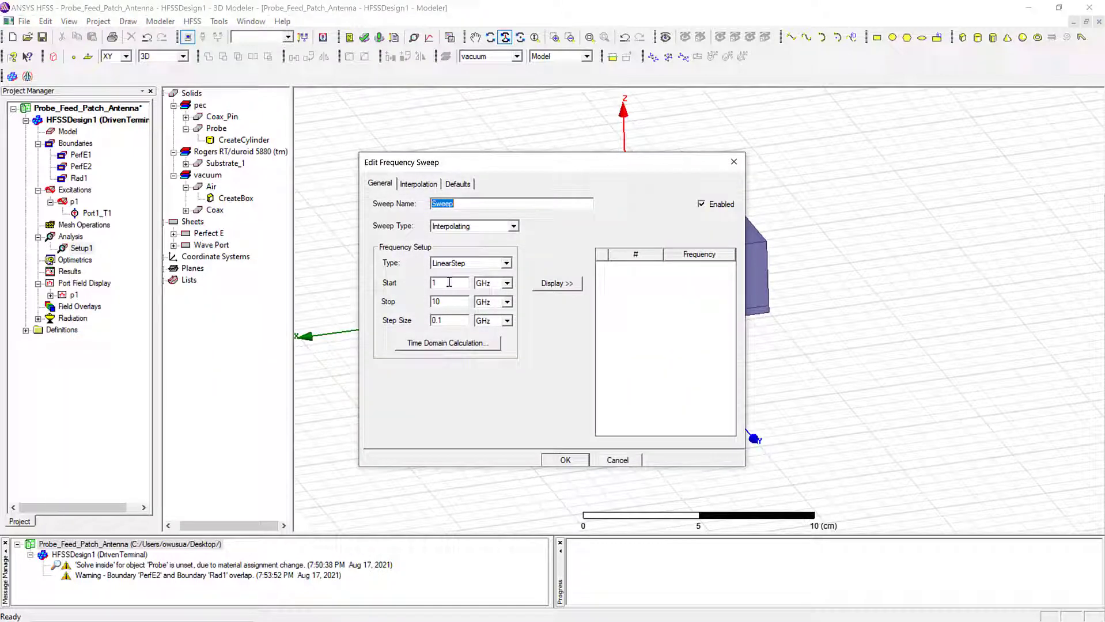
{"action": "left_click", "coordinate": [449, 282]}
{"action": "left_click", "coordinate": [512, 227]}
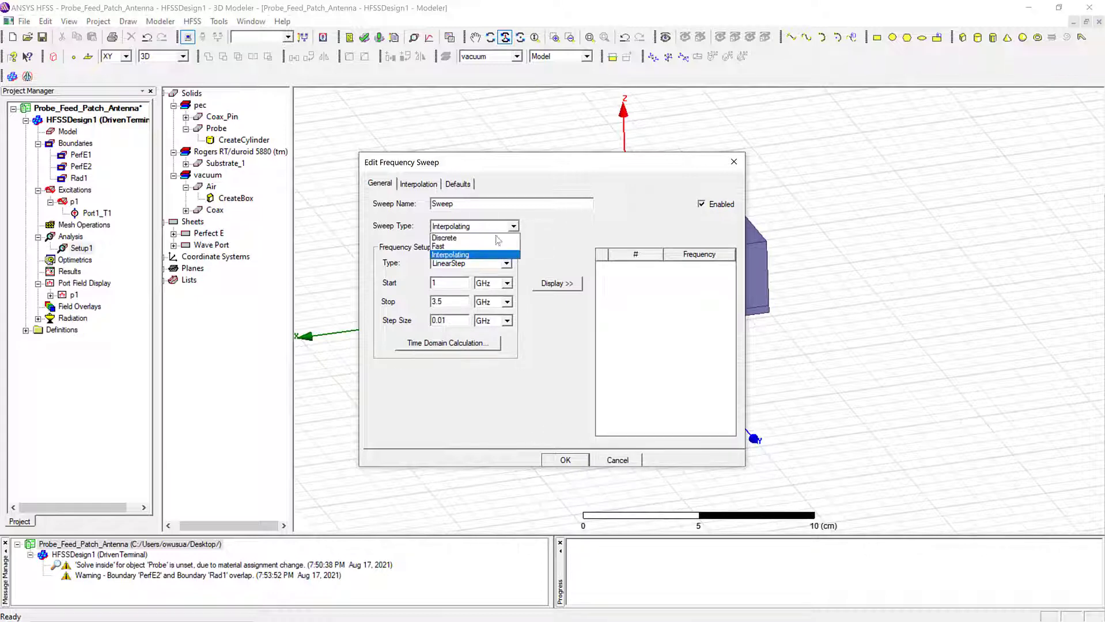
{"action": "left_click", "coordinate": [475, 247]}
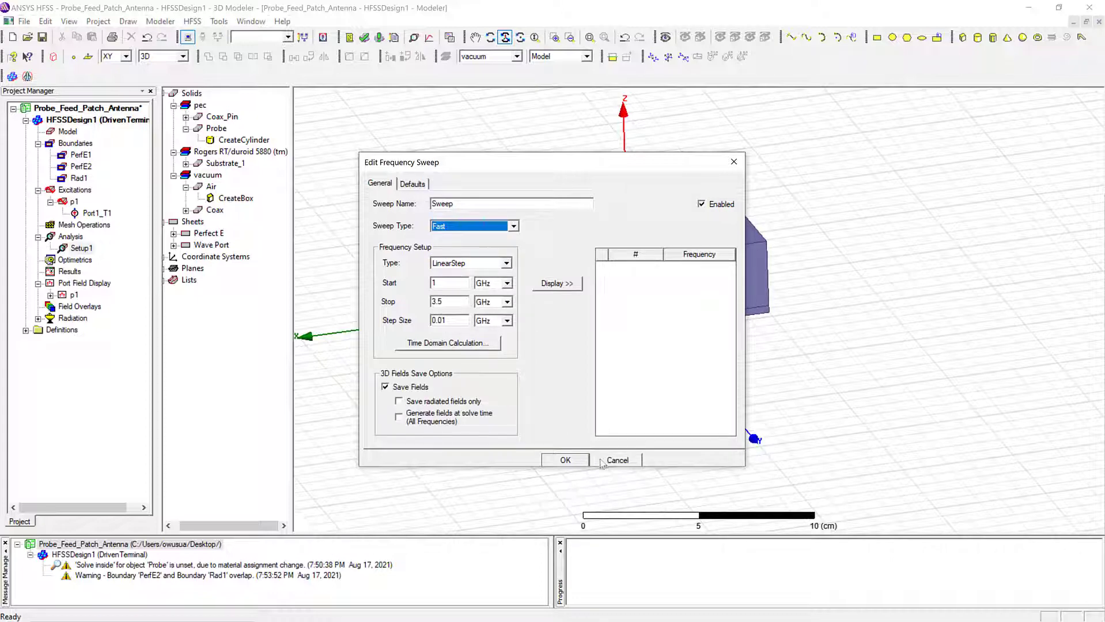
{"action": "left_click", "coordinate": [573, 464]}
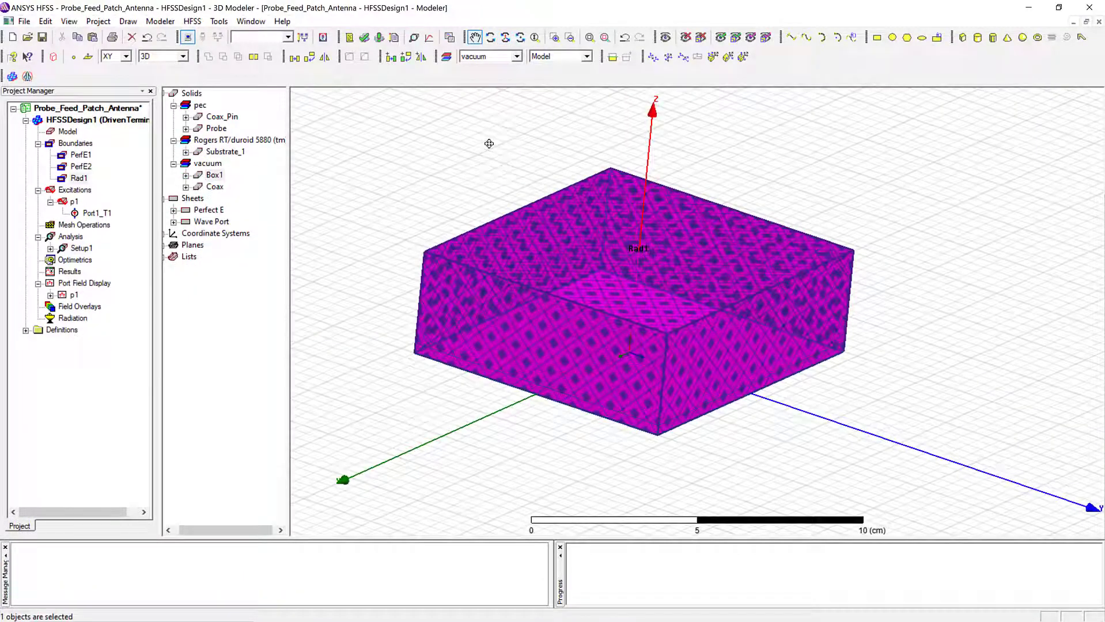
Step: Run the validation check on the design and analyze all setups
{"action": "left_click", "coordinate": [364, 37]}
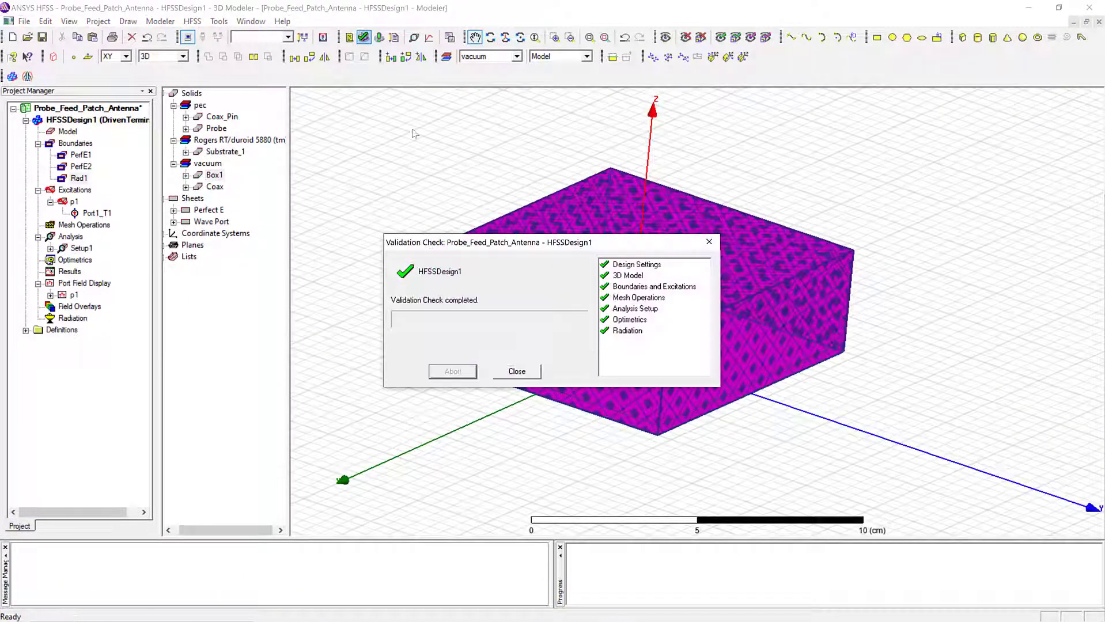
{"action": "left_click", "coordinate": [516, 371]}
{"action": "left_click", "coordinate": [378, 37]}
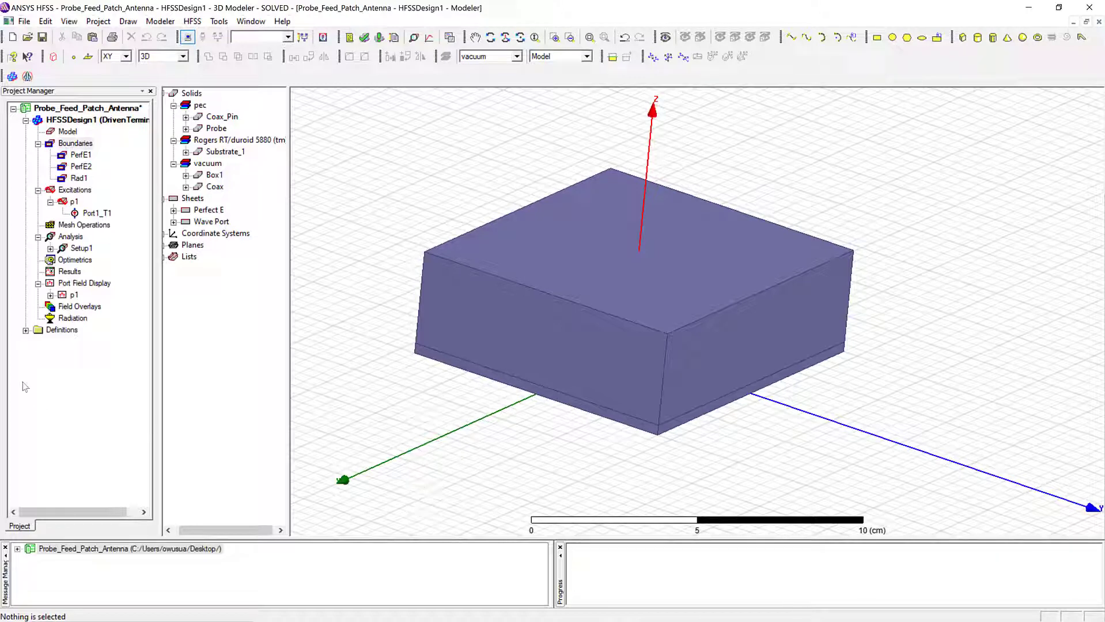
Step: Examine the solution data, covering the S, Y and Z matrices, profile, convergence and mesh statistics
{"action": "right_click", "coordinate": [74, 318]}
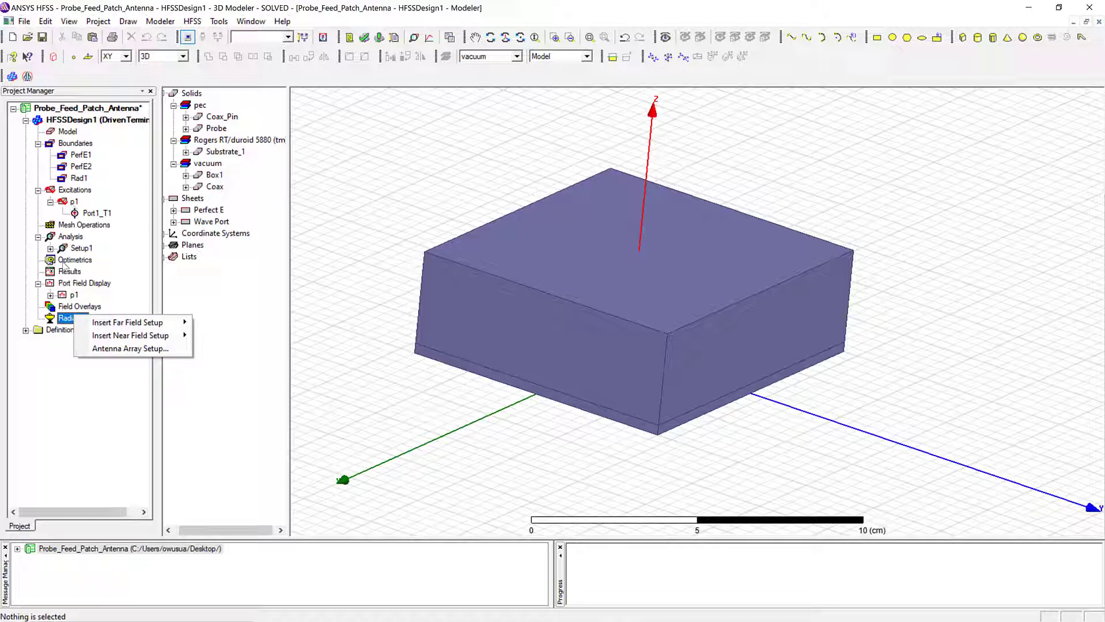
{"action": "right_click", "coordinate": [59, 270]}
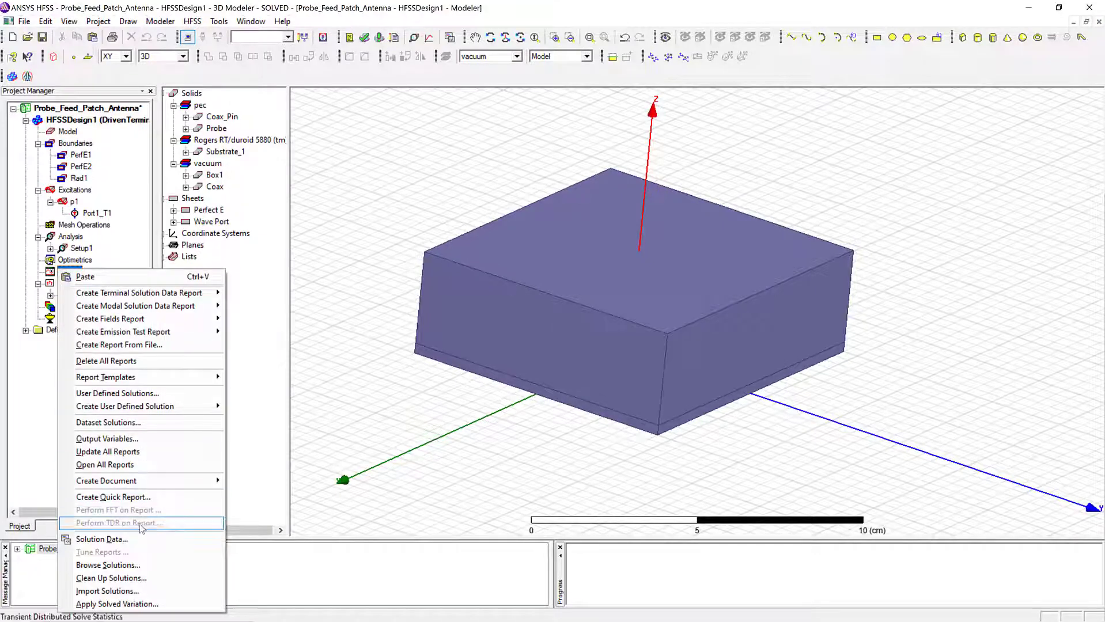
{"action": "left_click", "coordinate": [102, 539]}
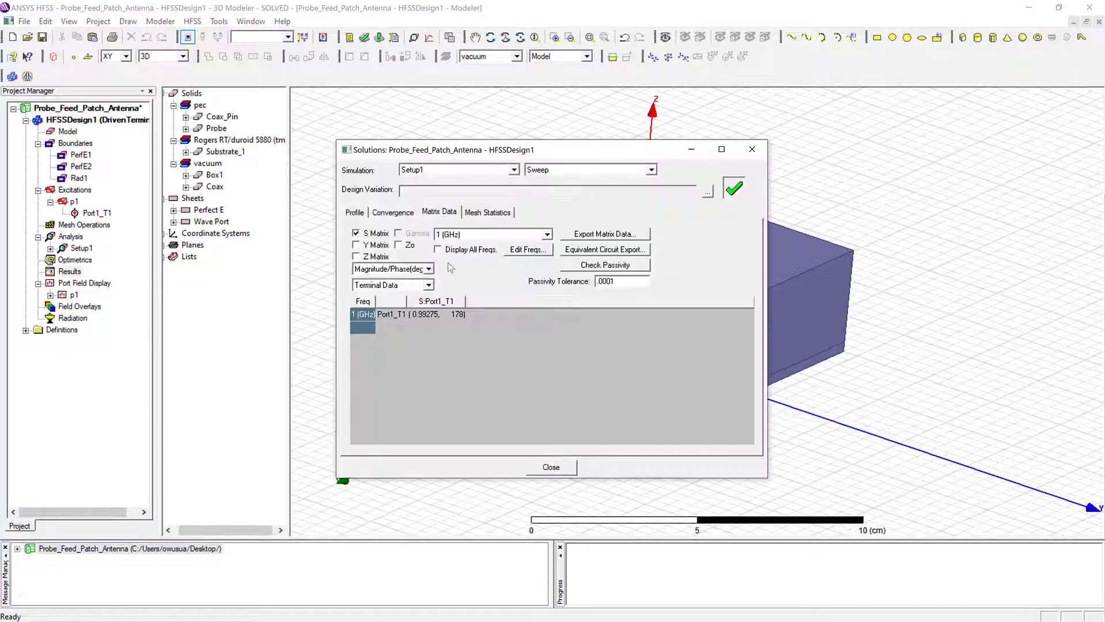
{"action": "left_click", "coordinate": [356, 245]}
{"action": "left_click", "coordinate": [356, 257]}
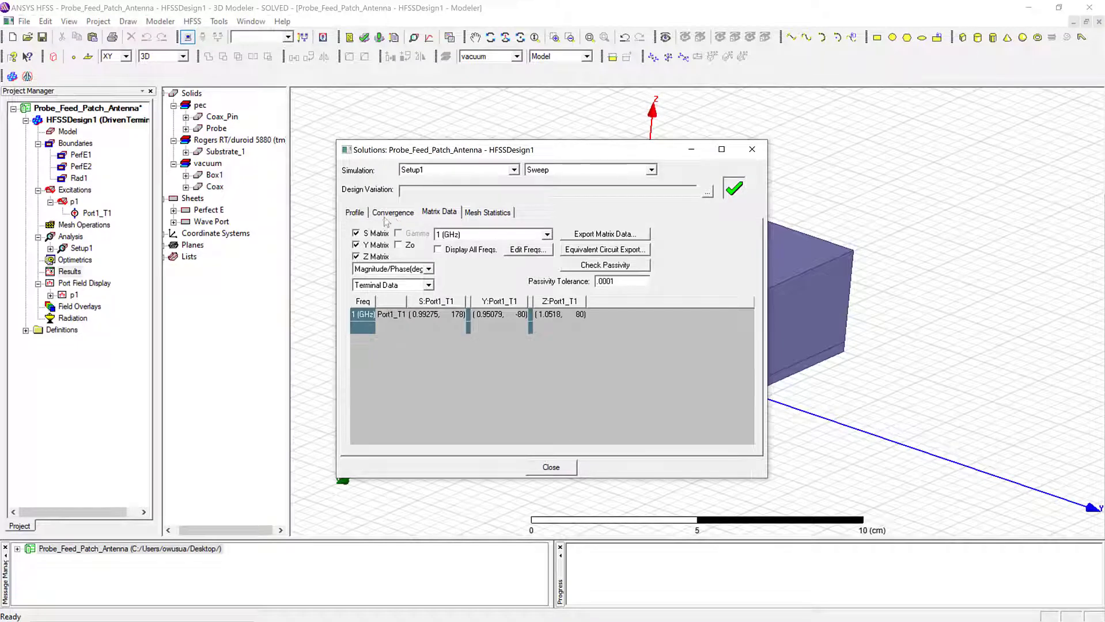
{"action": "left_click", "coordinate": [361, 216]}
{"action": "left_click", "coordinate": [389, 217]}
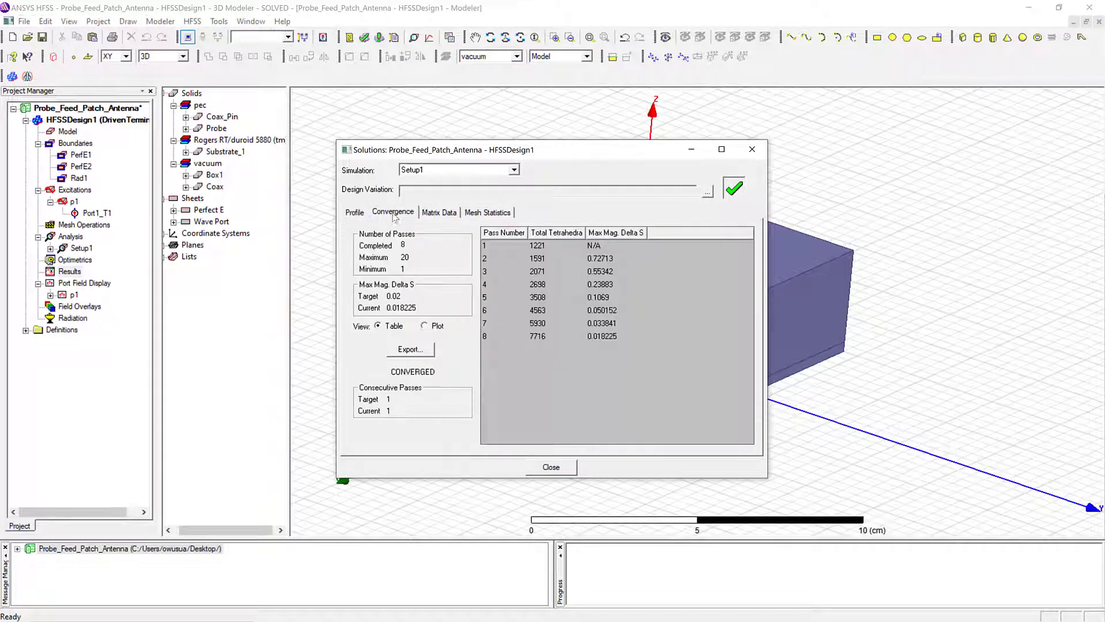
{"action": "left_click", "coordinate": [450, 214]}
{"action": "left_click", "coordinate": [485, 214]}
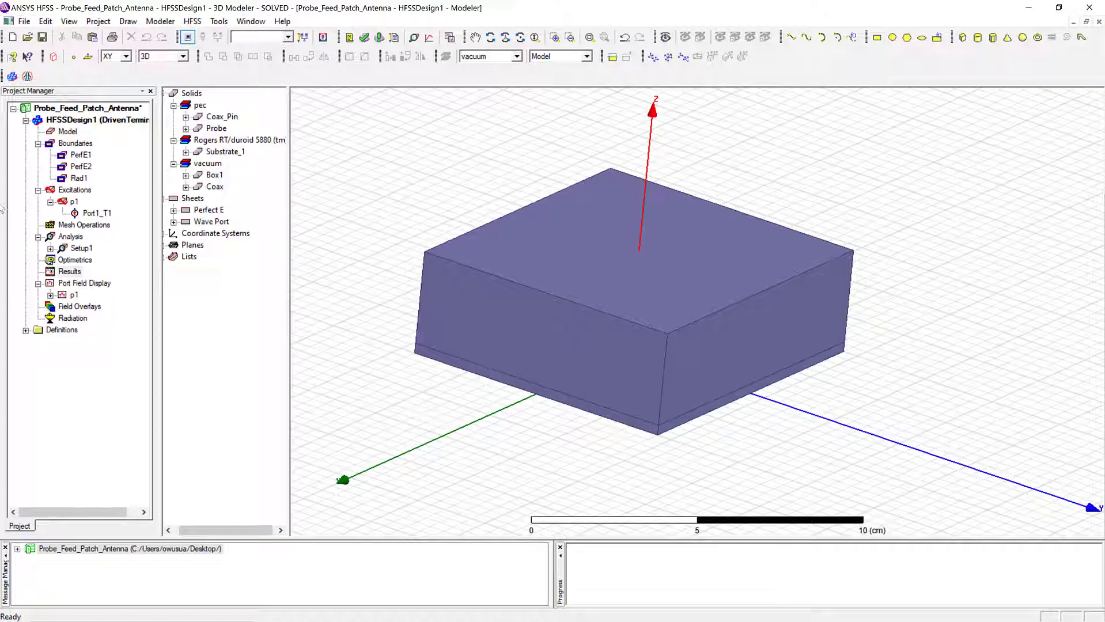
Step: Create a rectangular terminal S-parameter plot of dB(St(Port1_T1,Port1_T1)) against frequency for Setup1 : Sweep
{"action": "right_click", "coordinate": [69, 272]}
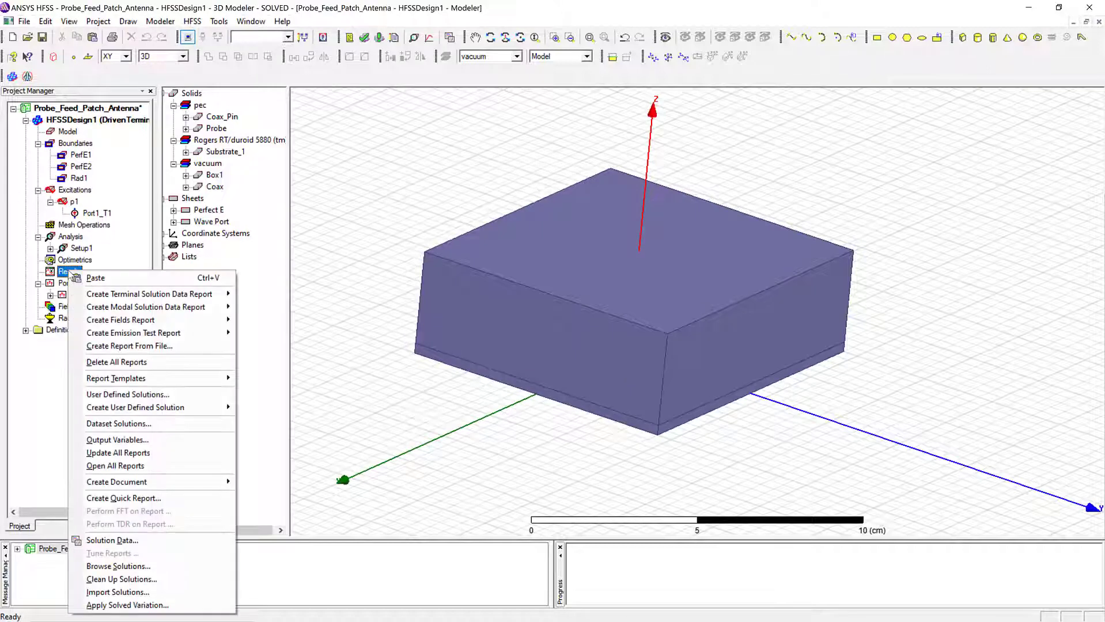
{"action": "mouse_move", "coordinate": [133, 295]}
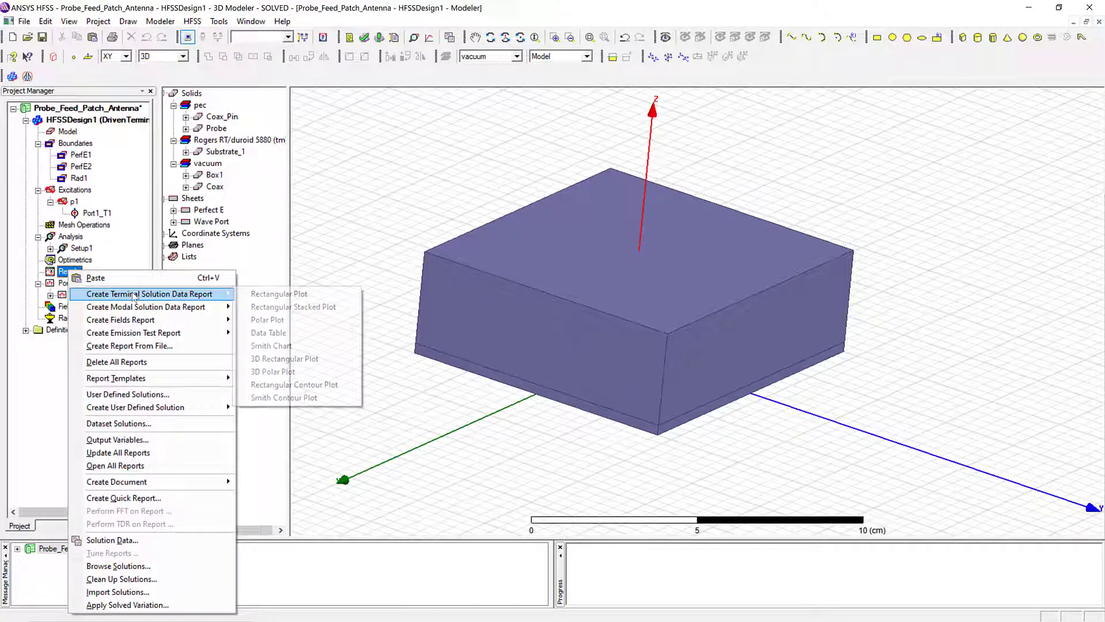
{"action": "left_click", "coordinate": [270, 296]}
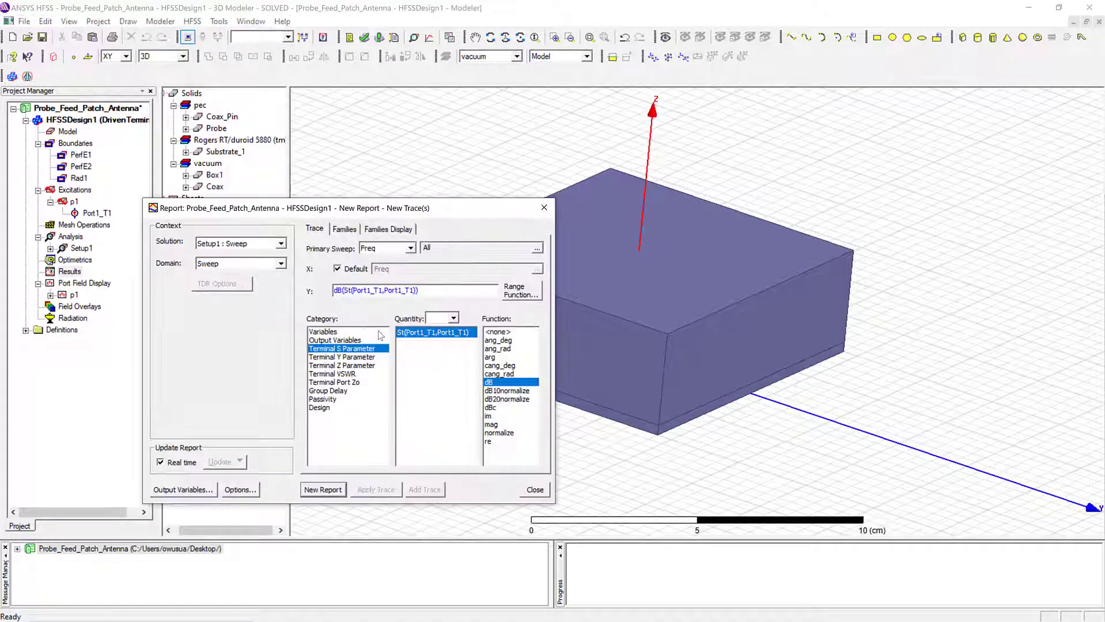
{"action": "left_click", "coordinate": [331, 490]}
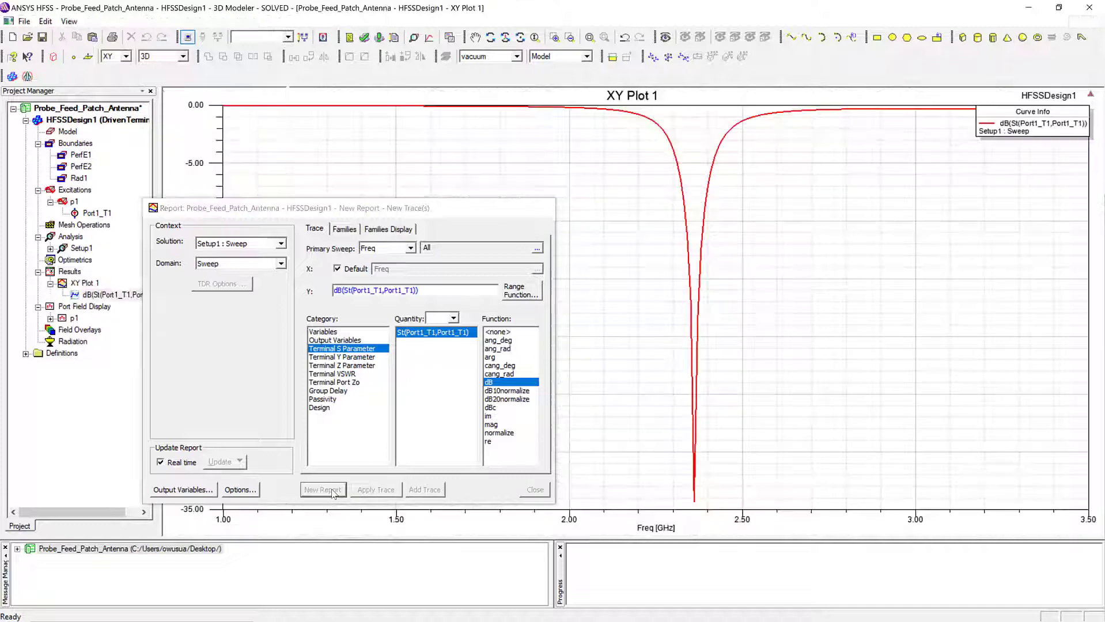
{"action": "left_click_drag", "start_coordinate": [488, 208], "coordinate": [441, 331]}
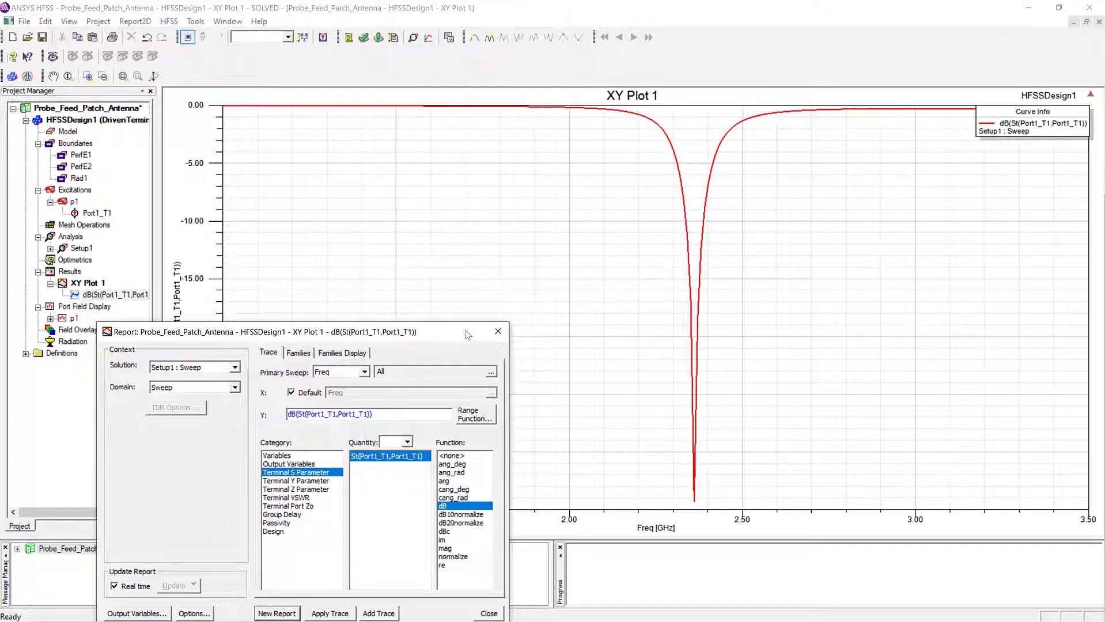
{"action": "left_click", "coordinate": [497, 332]}
Step: Try to place a marker at the lowest point of the dip in the S-parameter curve
{"action": "right_click", "coordinate": [488, 269]}
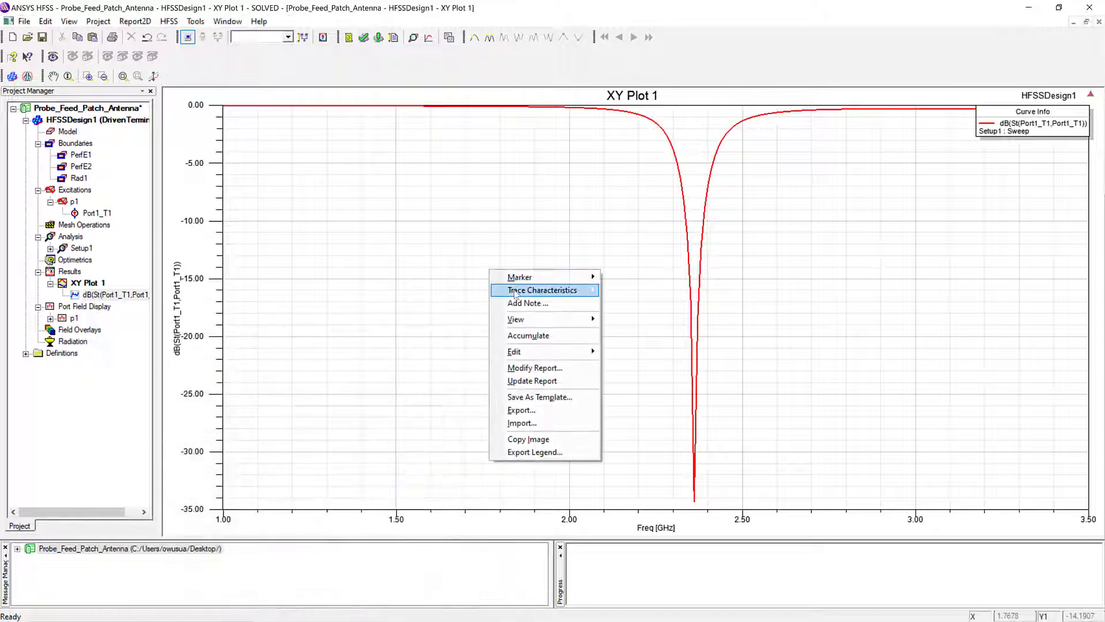
{"action": "mouse_move", "coordinate": [520, 280]}
{"action": "left_click", "coordinate": [632, 277]}
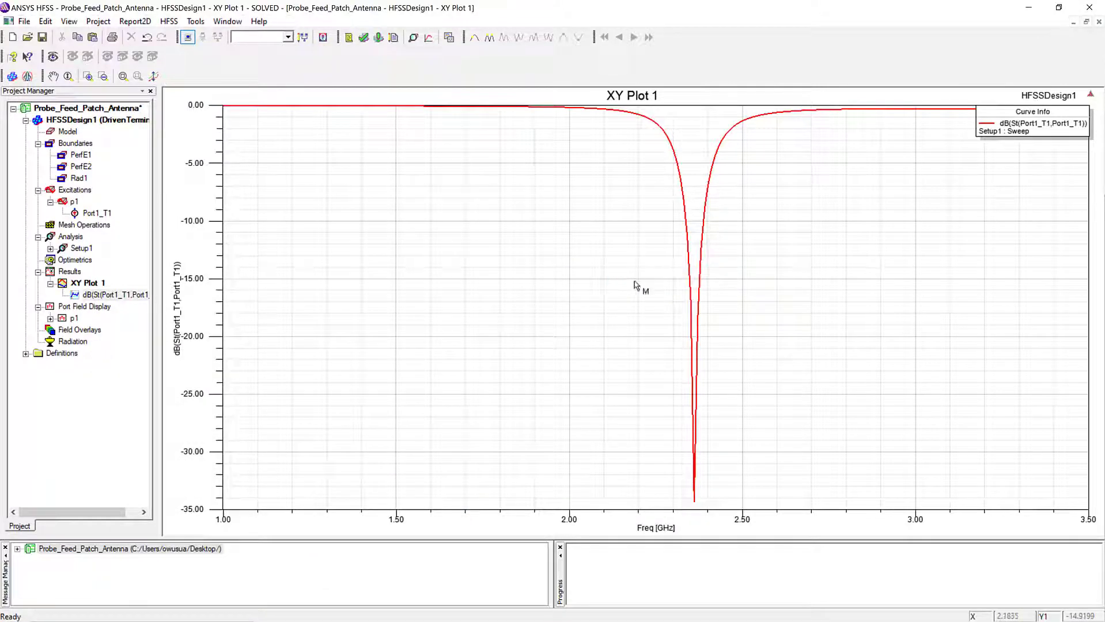
{"action": "left_click", "coordinate": [695, 452]}
{"action": "left_click", "coordinate": [702, 506]}
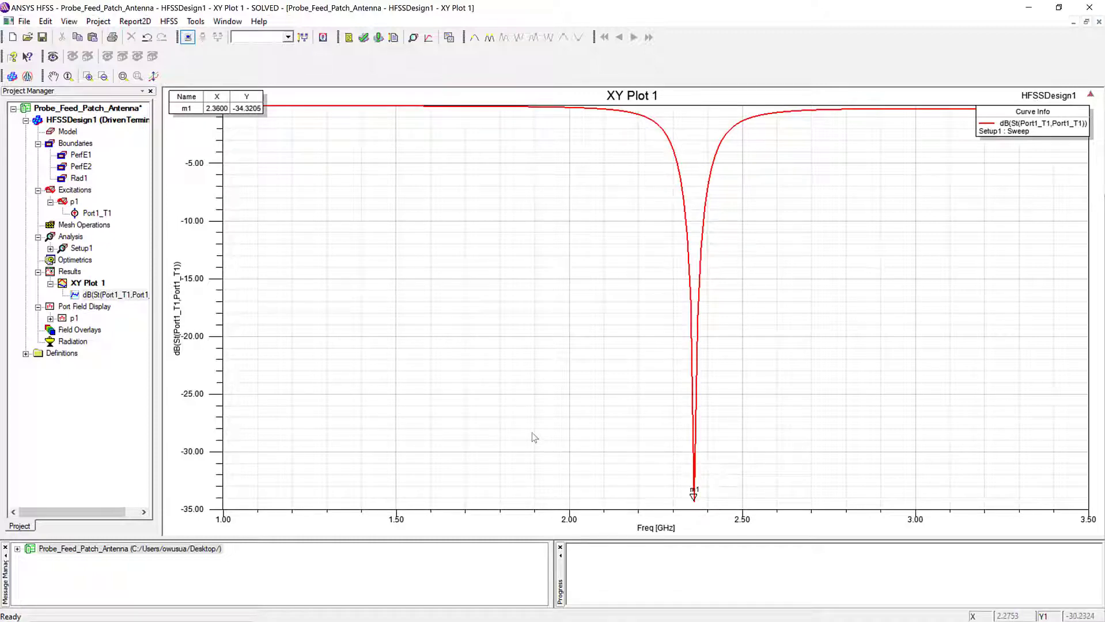
Step: Undo the marker placed on the S-parameter curve and end marker mode
{"action": "key", "text": "ctrl+z"}
{"action": "right_click", "coordinate": [592, 432]}
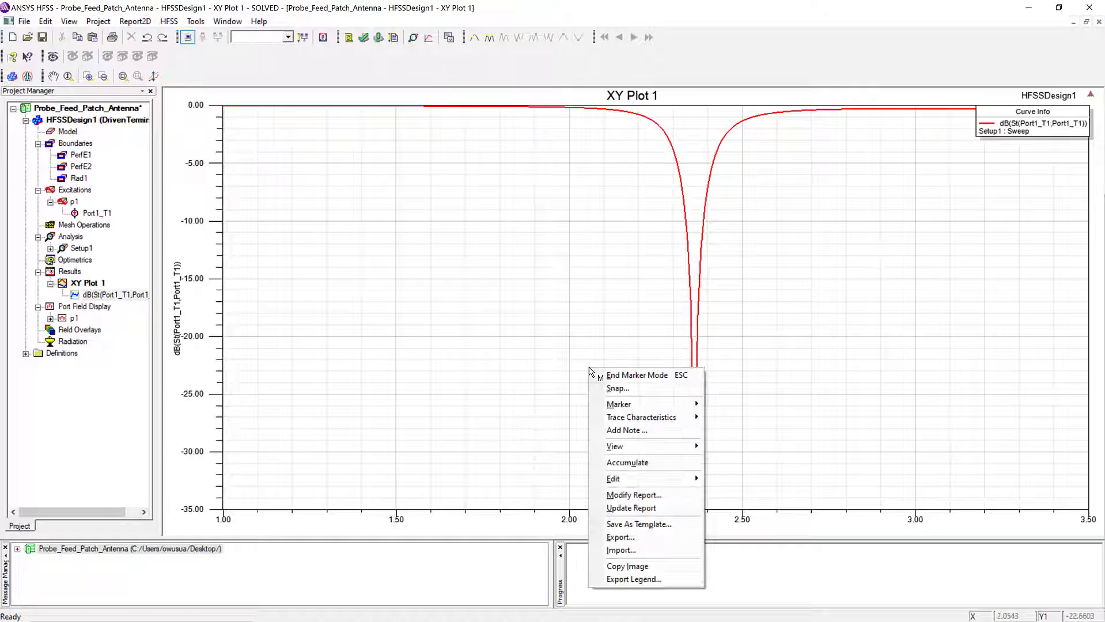
{"action": "left_click", "coordinate": [618, 376]}
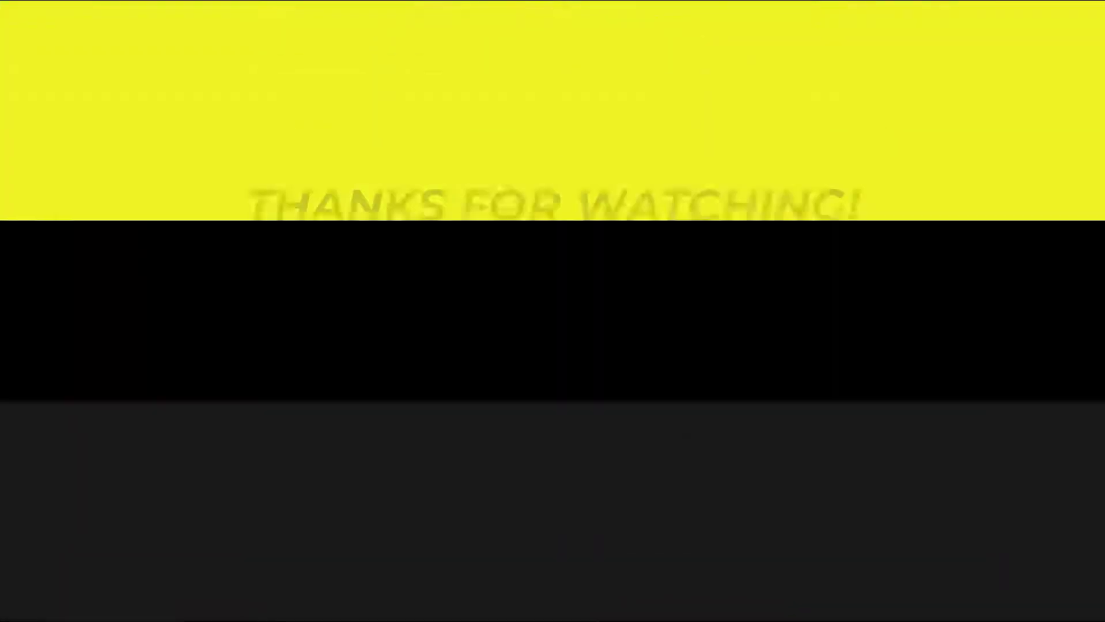